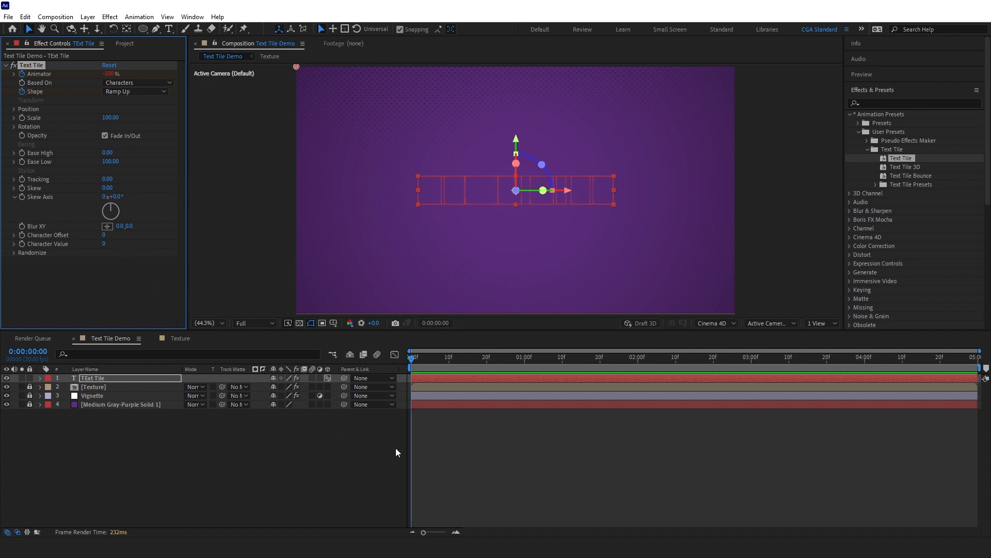
Step: Reveal the text layer's keyframed properties and examine the Animator keyframe pairs and the Shape keyframes between them
key(u)
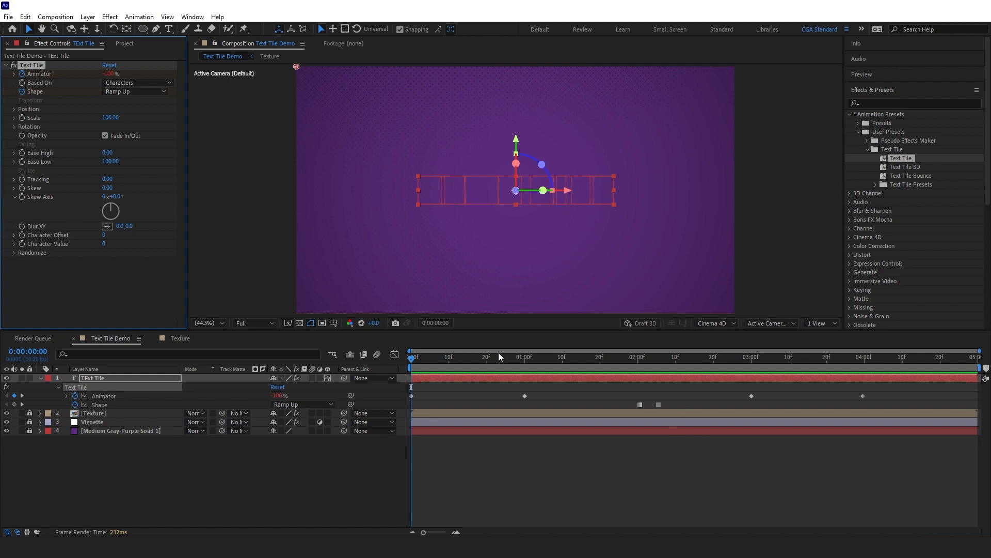
drag(537, 388, 388, 399)
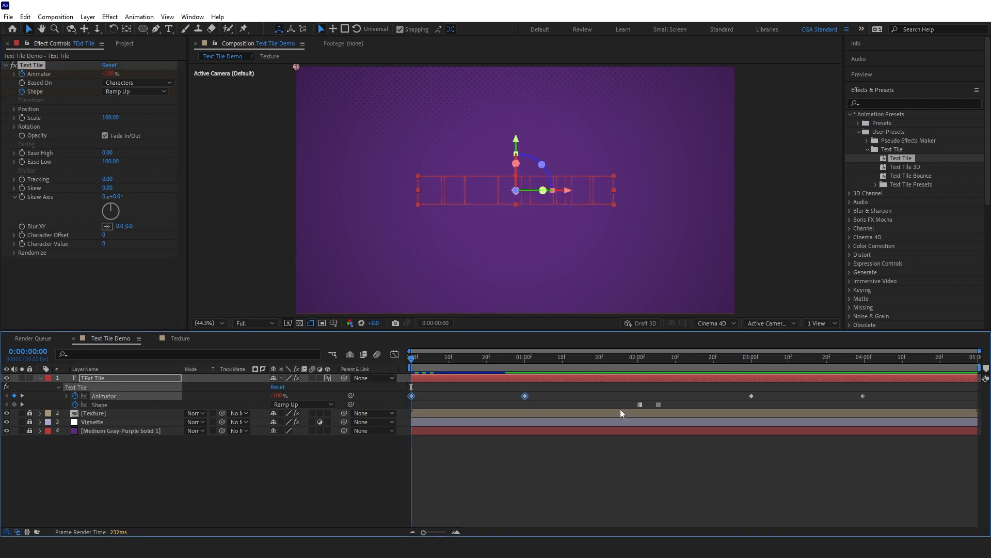
drag(571, 398, 695, 419)
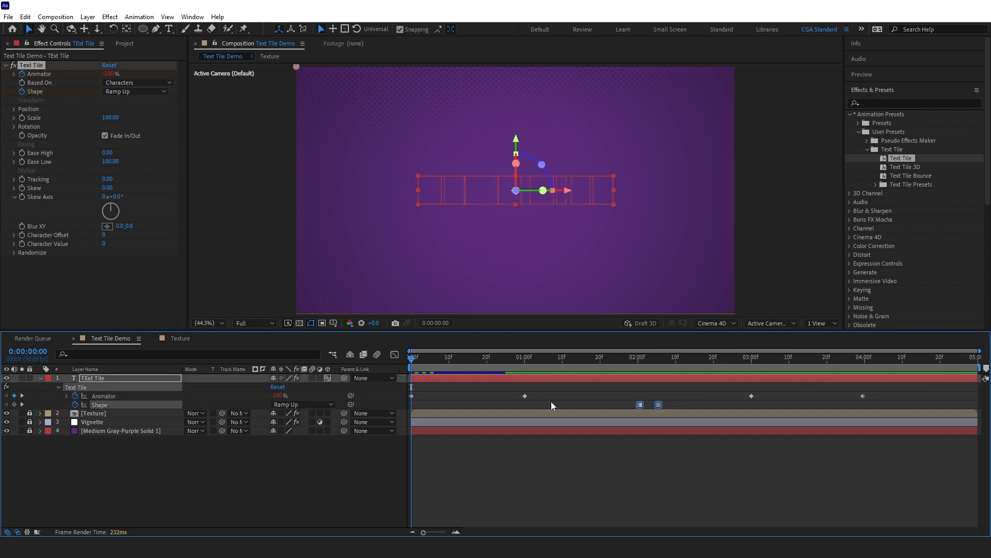
drag(755, 389, 521, 399)
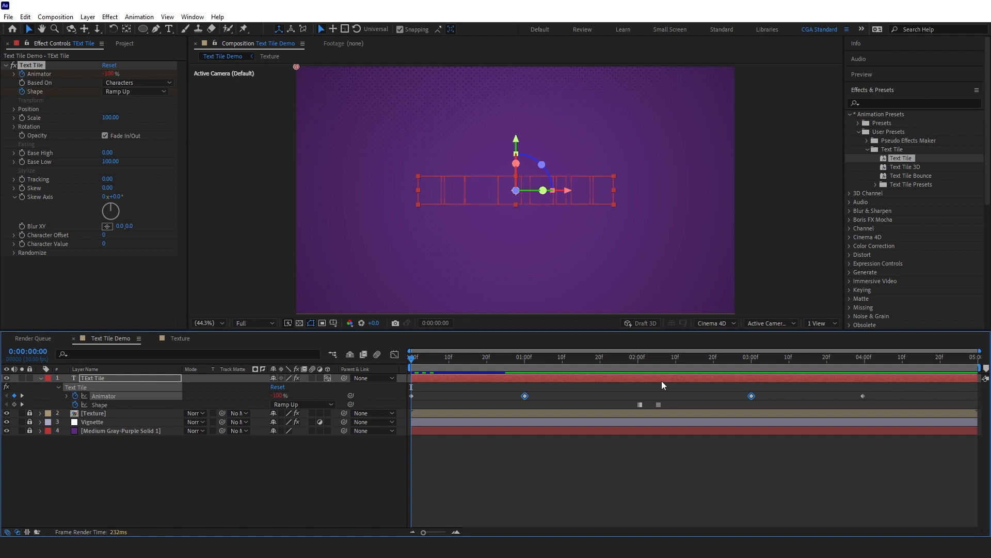
drag(717, 390, 901, 403)
Step: Delete both Shape keyframes near 0:00:02:00 on the text layer
click(638, 357)
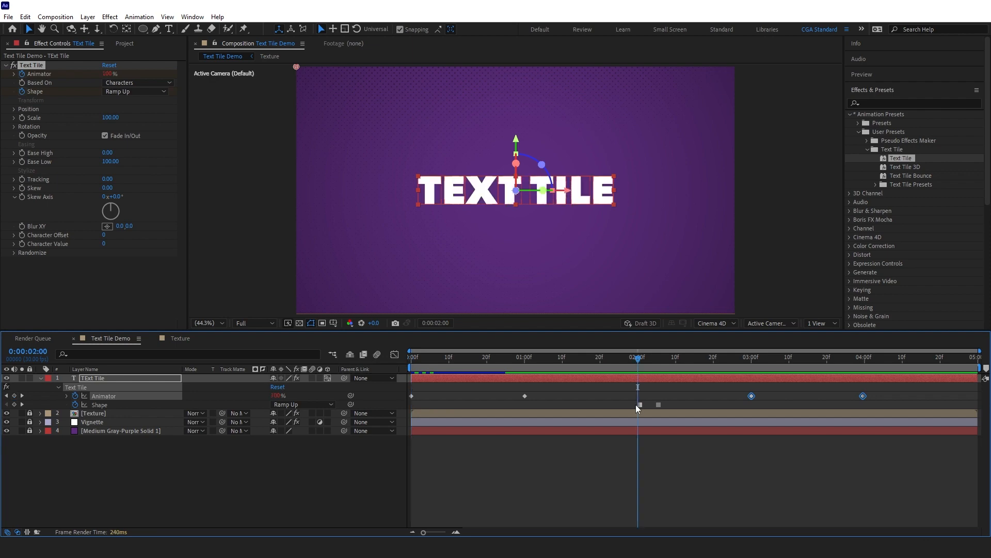
drag(627, 399, 687, 408)
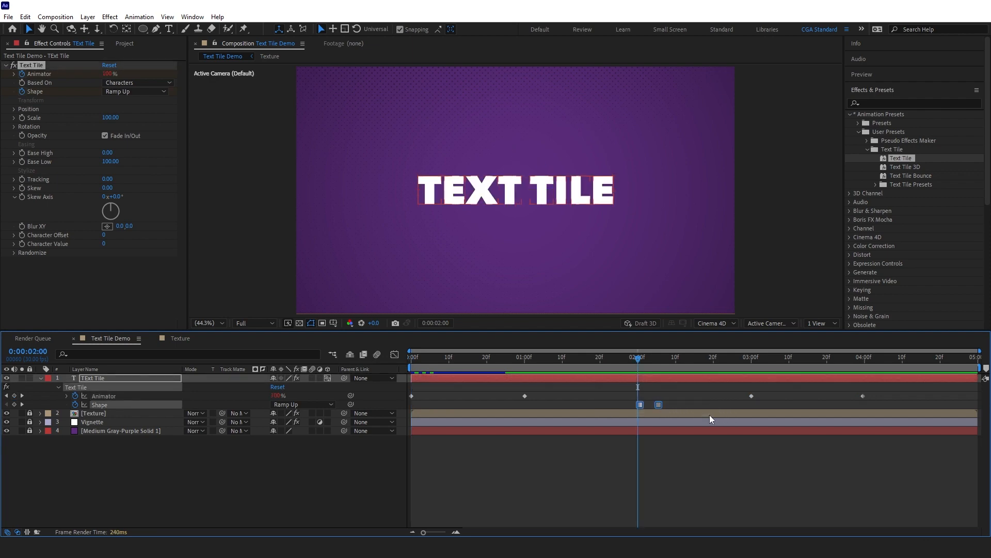
key(Delete)
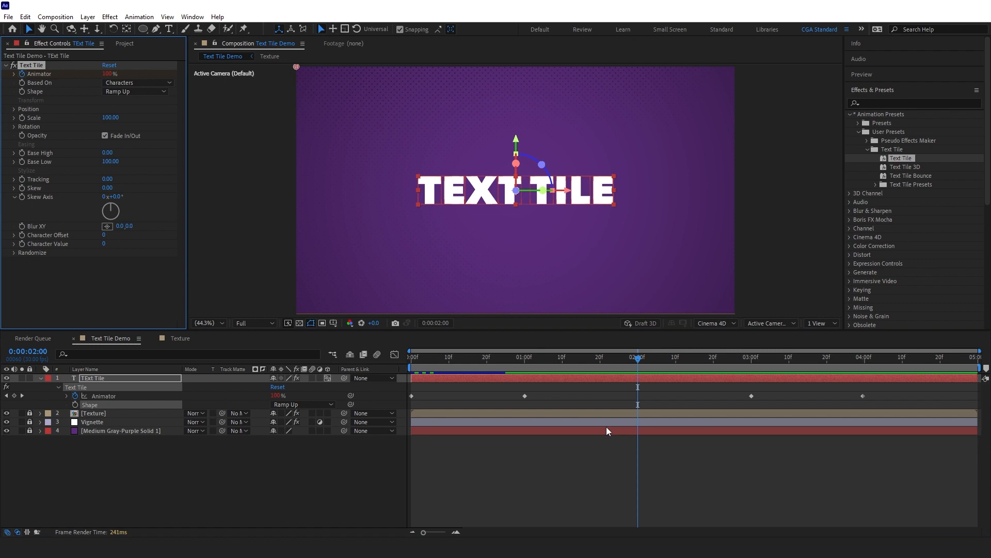
Step: Set the Text Tile effect's Y Position to 100 and preview the animation from the start
click(13, 109)
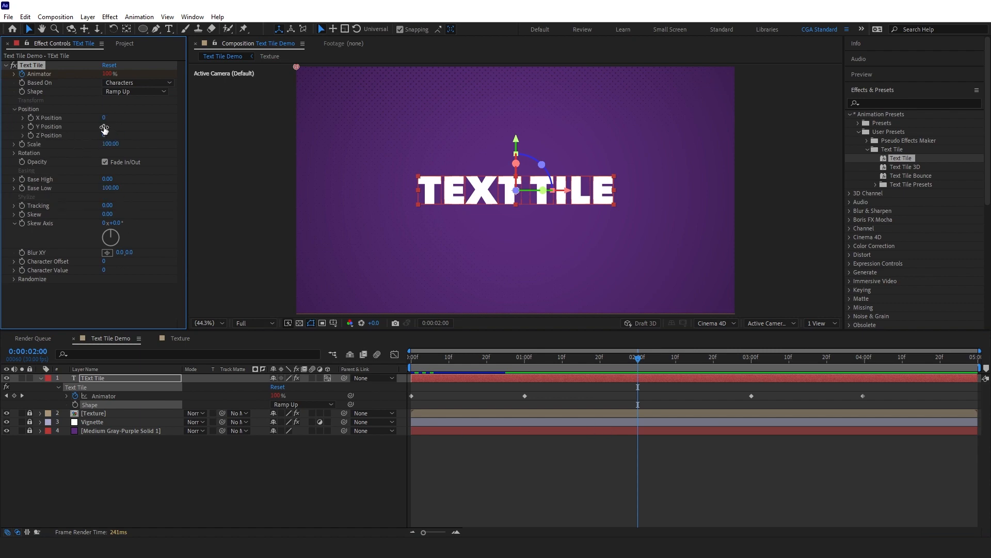
click(105, 126)
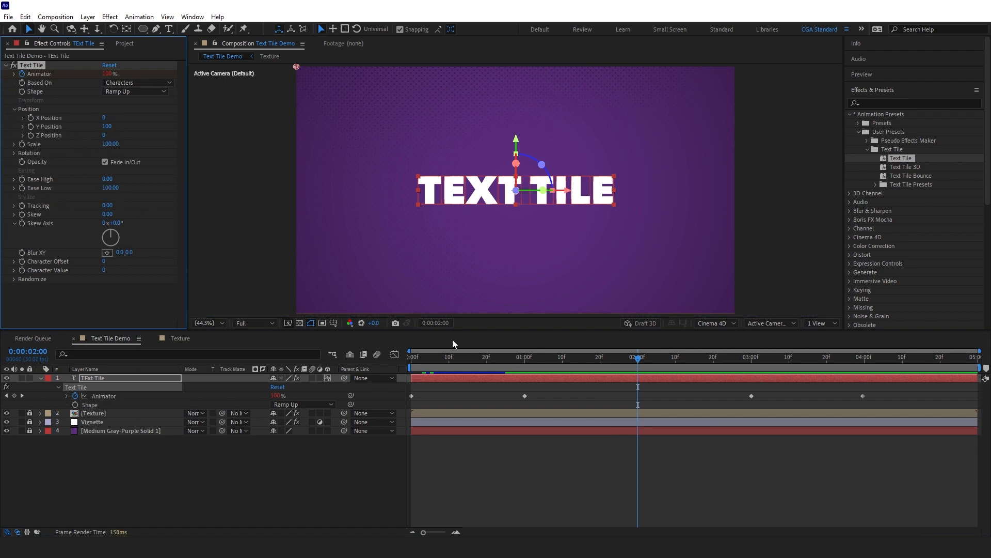
key(Home)
key(space)
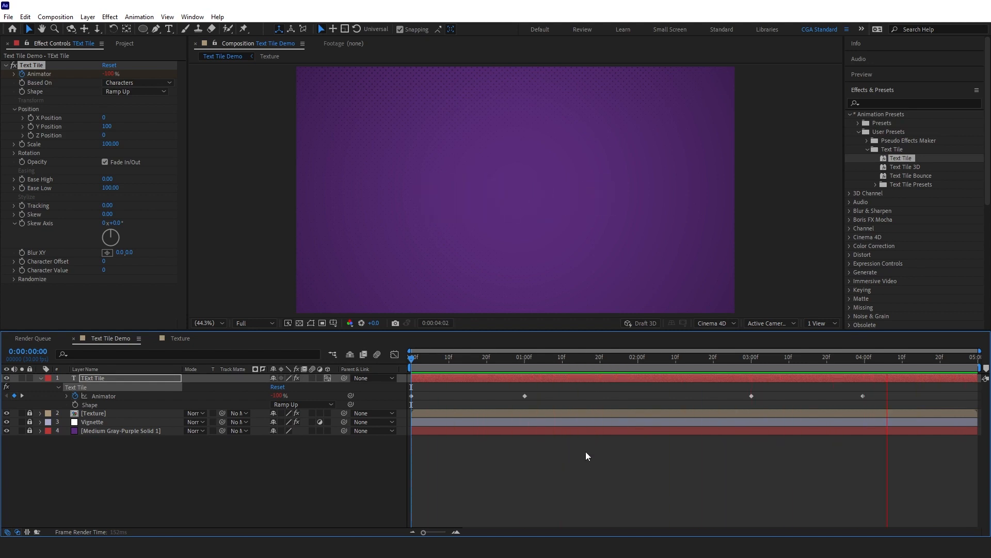
key(space)
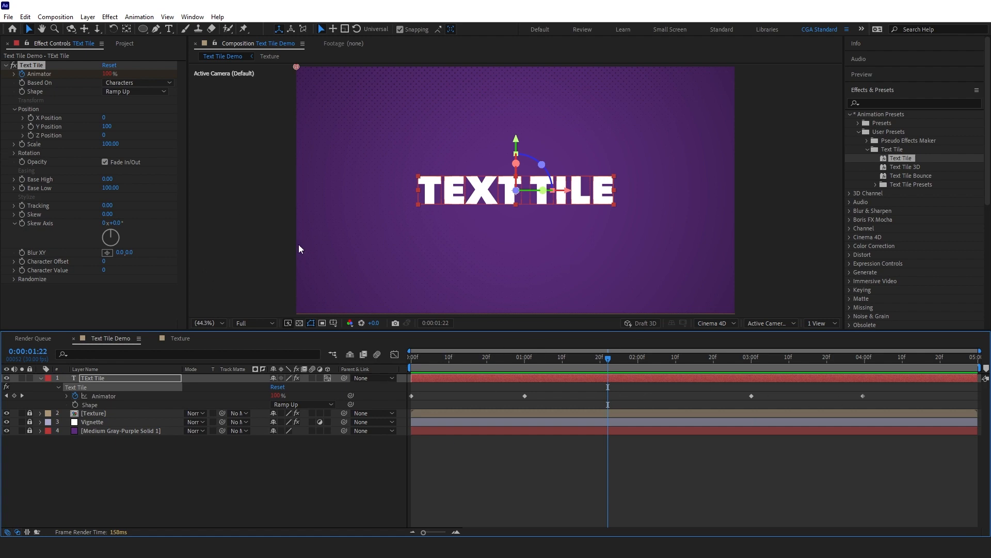
Step: Start keyframing Y Position at 0:00:01:22 and set it to -100 at 0:00:01:27
click(29, 126)
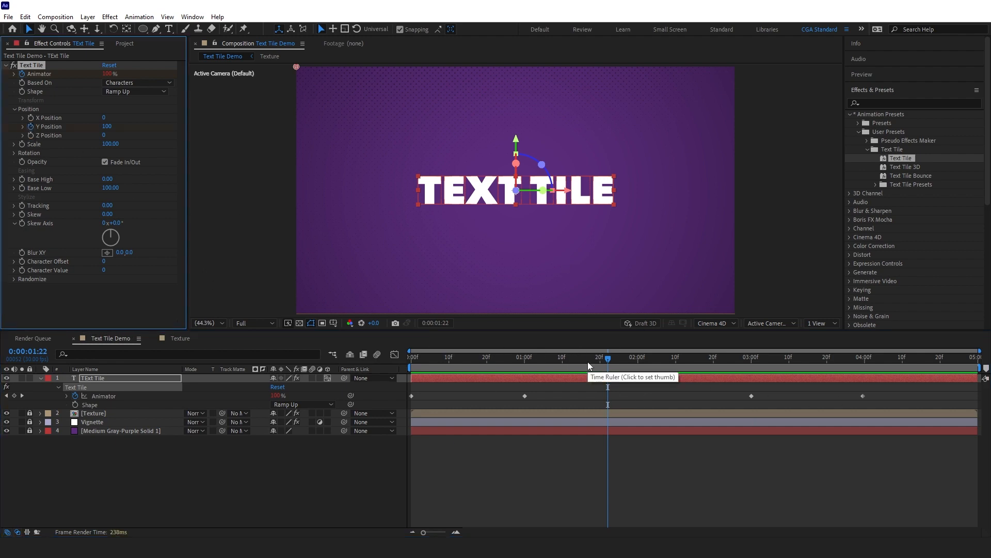
key(Page_Down)
key(Page_Down)
key(Page_Down)
key(Page_Down)
key(Page_Down)
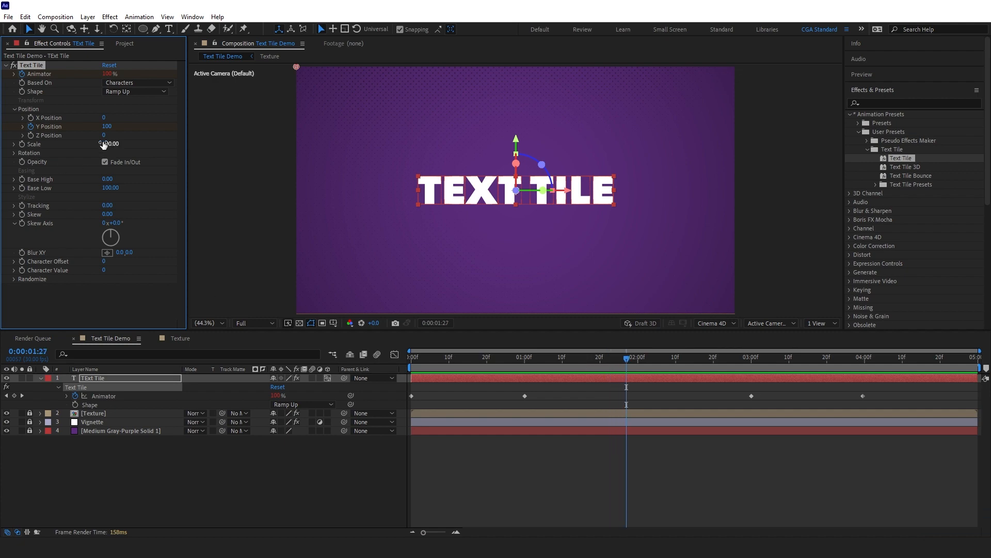
click(107, 127)
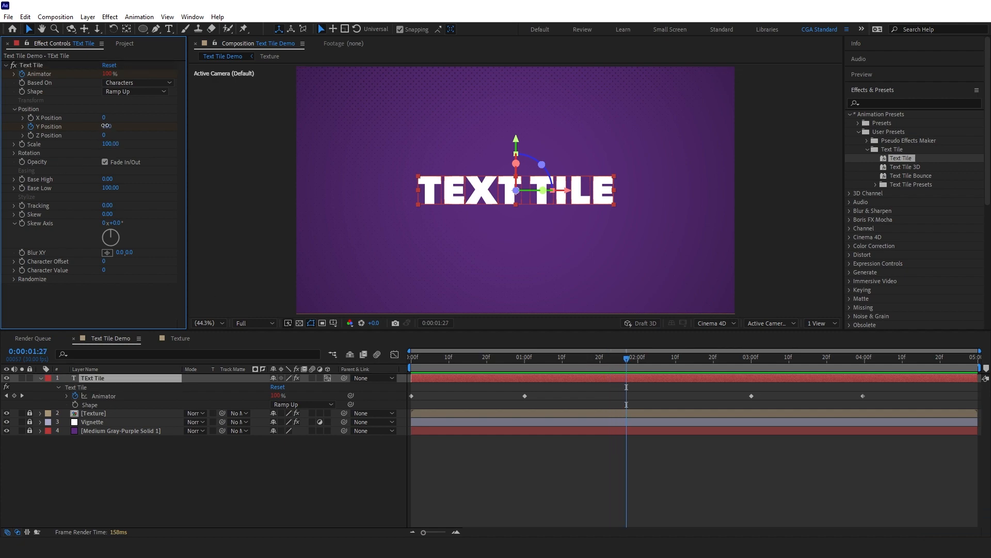
click(106, 126)
text(-100)
key(Return)
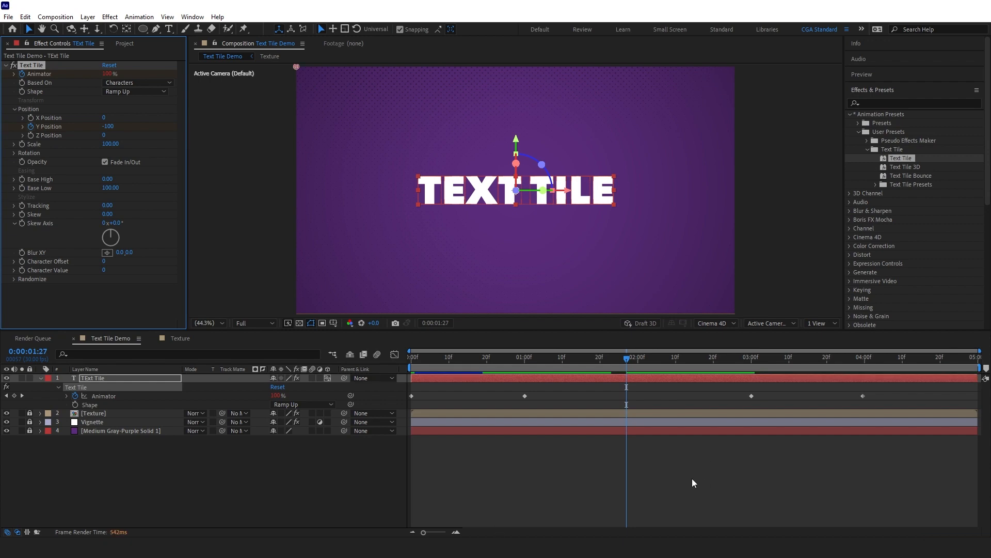
Step: Reveal the Y Position keyframes, select both and preview the animation from the start
key(u)
key(u)
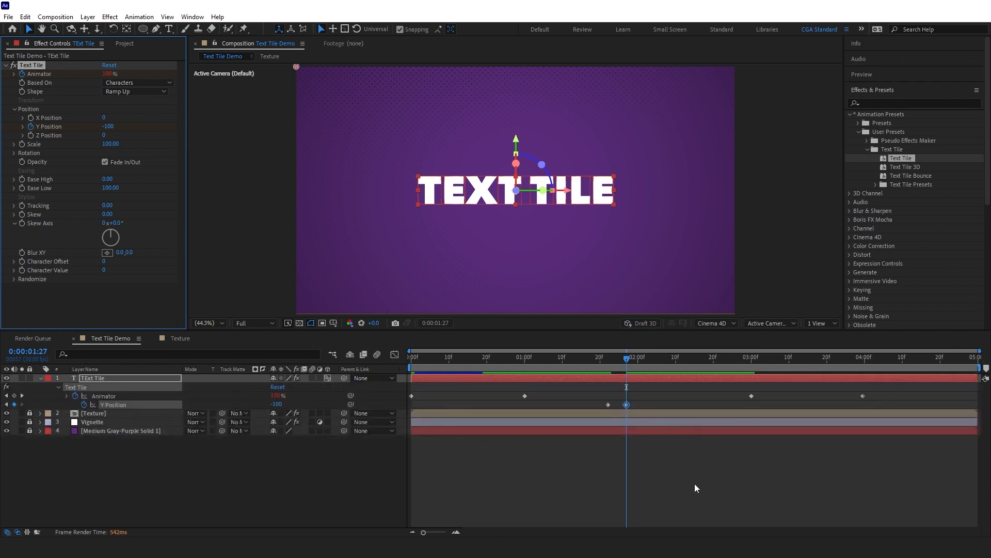
drag(586, 402, 641, 407)
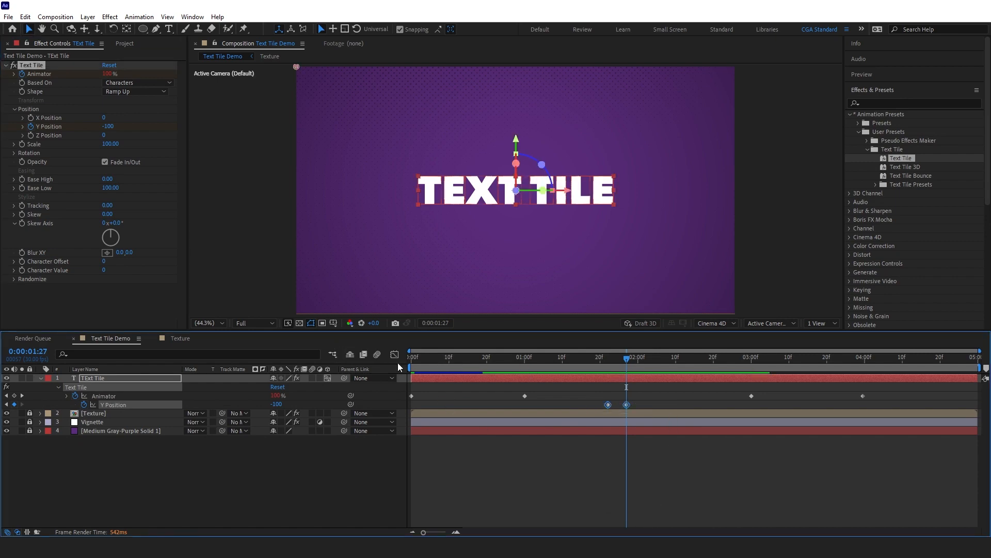
key(Home)
key(space)
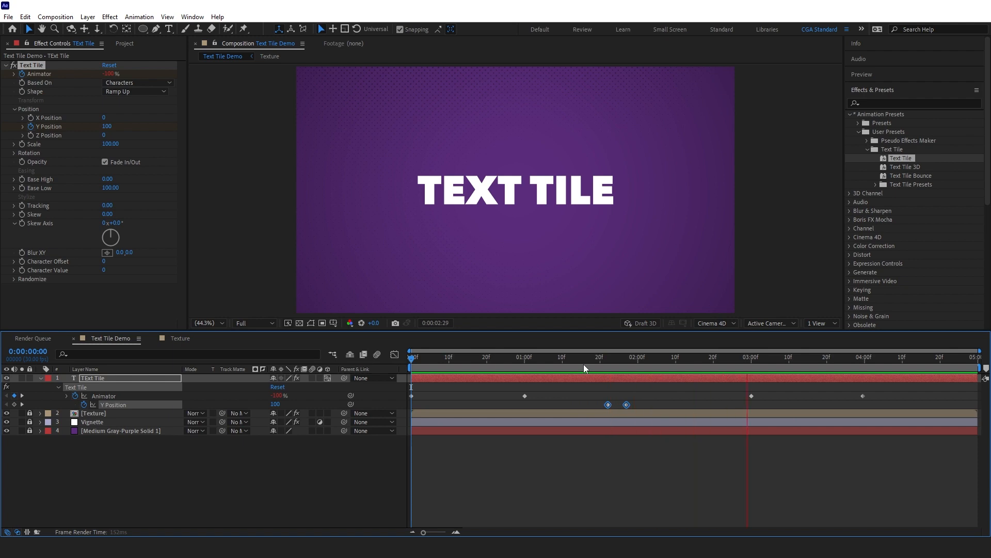
Step: Convert both selected Y Position keyframes to hold keyframes
click(626, 404)
right_click(628, 405)
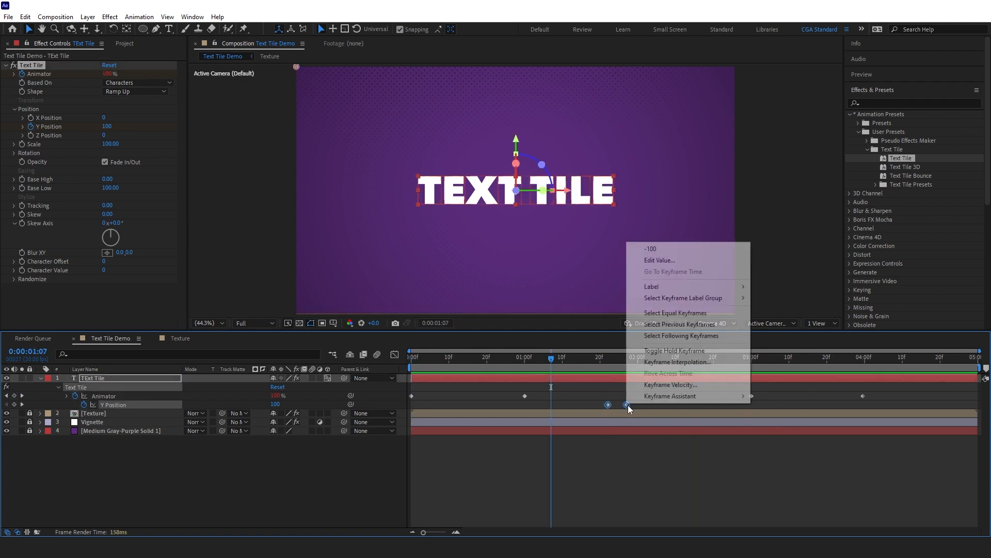
click(660, 351)
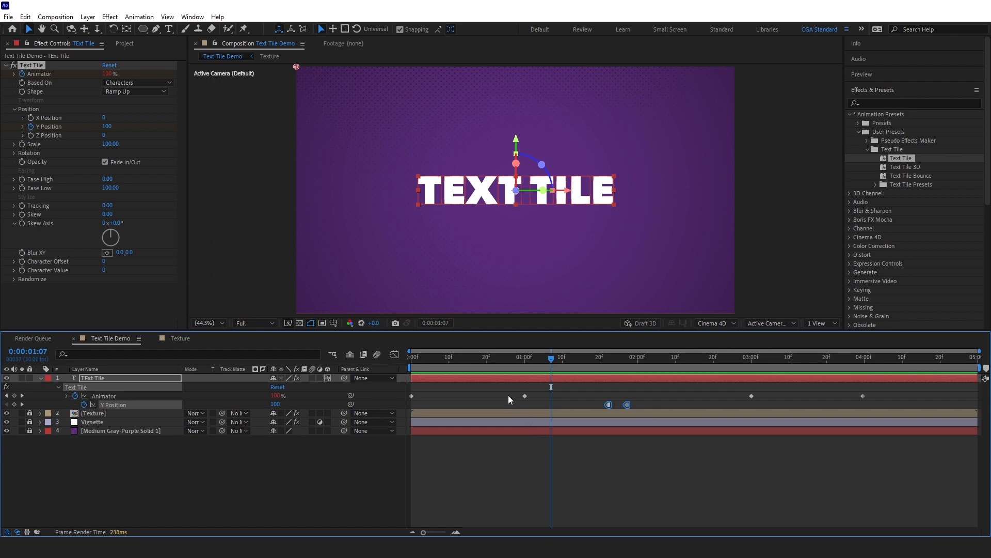
Step: Try moving the Y Position hold keyframes ahead of the Animator keyframe at 1 second, and preview the animation
drag(502, 395, 772, 399)
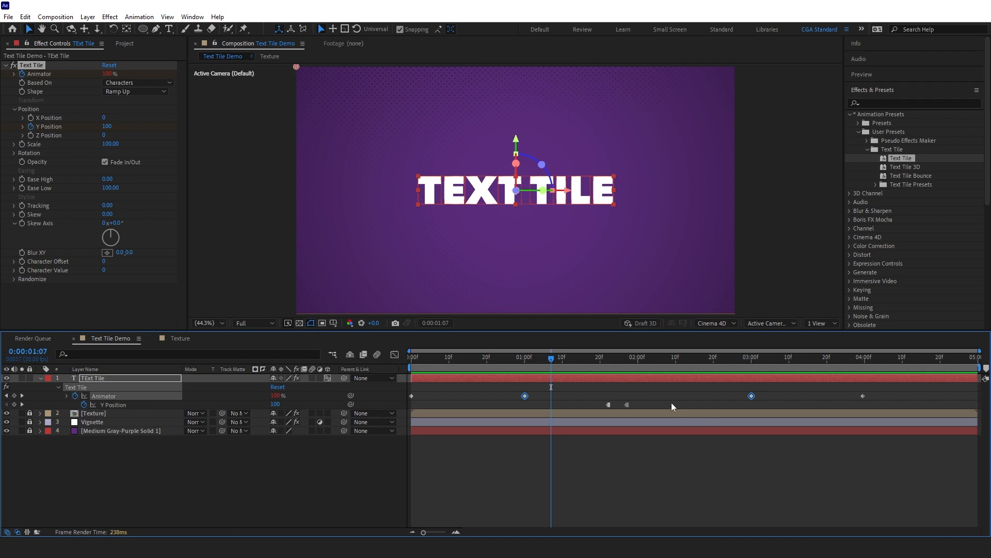
click(662, 463)
mouse_move(658, 398)
mouse_down()
mouse_move(608, 407)
mouse_move(452, 402)
mouse_move(463, 405)
mouse_up()
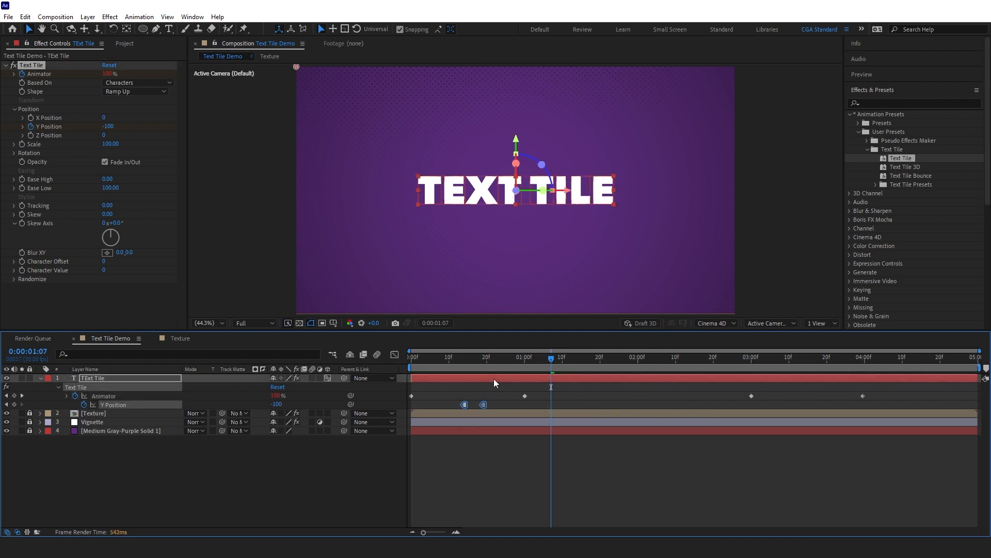
key(space)
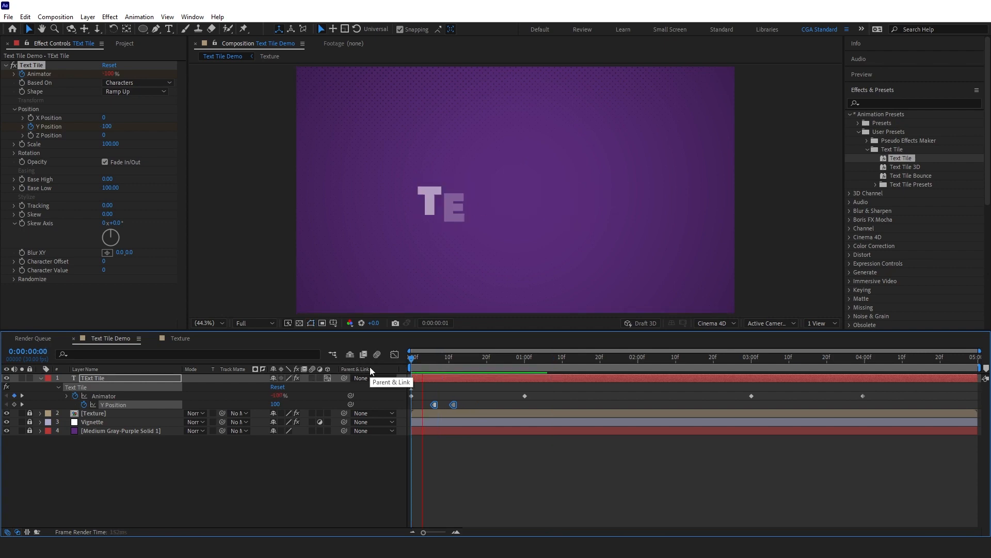
key(space)
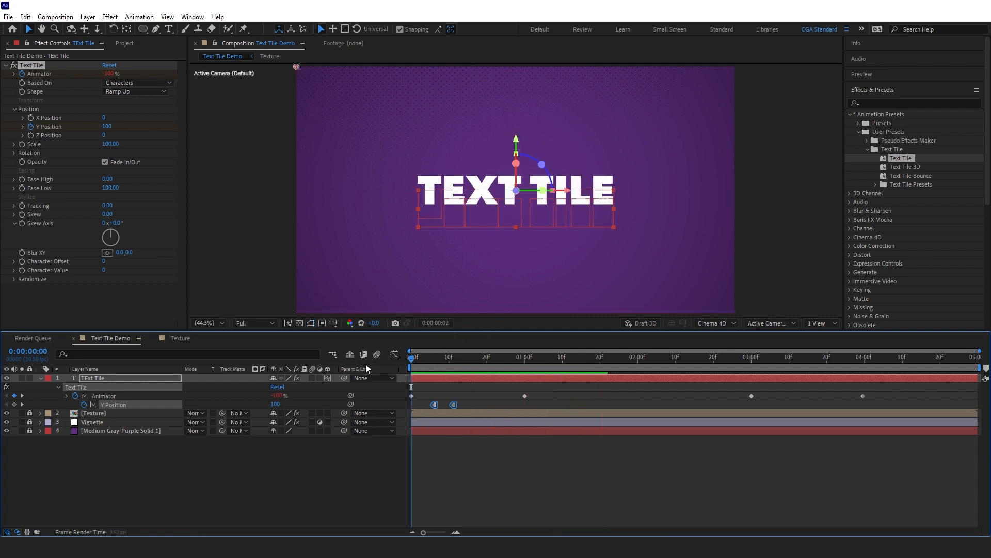
key(space)
click(475, 357)
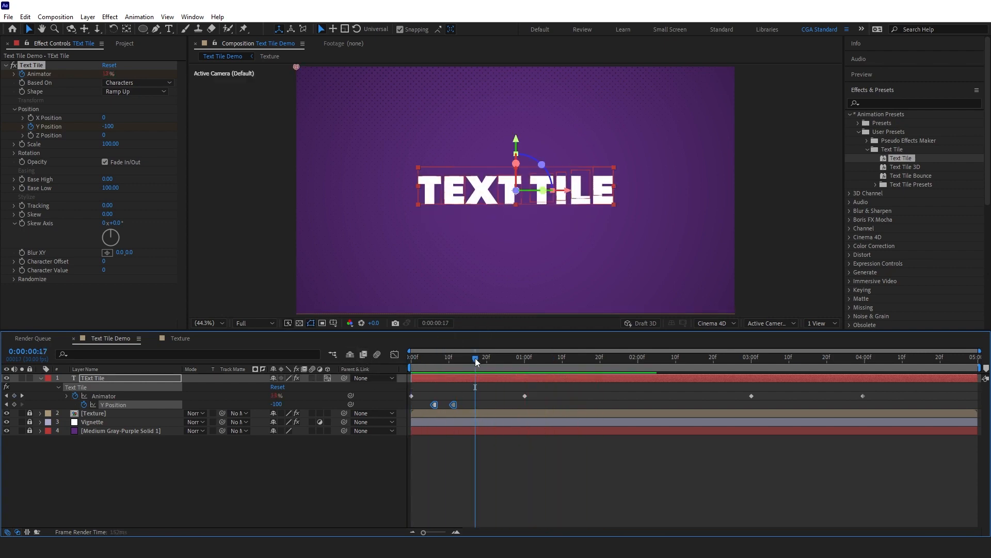
Step: Move the Y Position hold keyframes to 0:00:01:25 and 0:00:02:00, between the two middle Animator keyframes, and scrub through the animation
drag(435, 404, 620, 405)
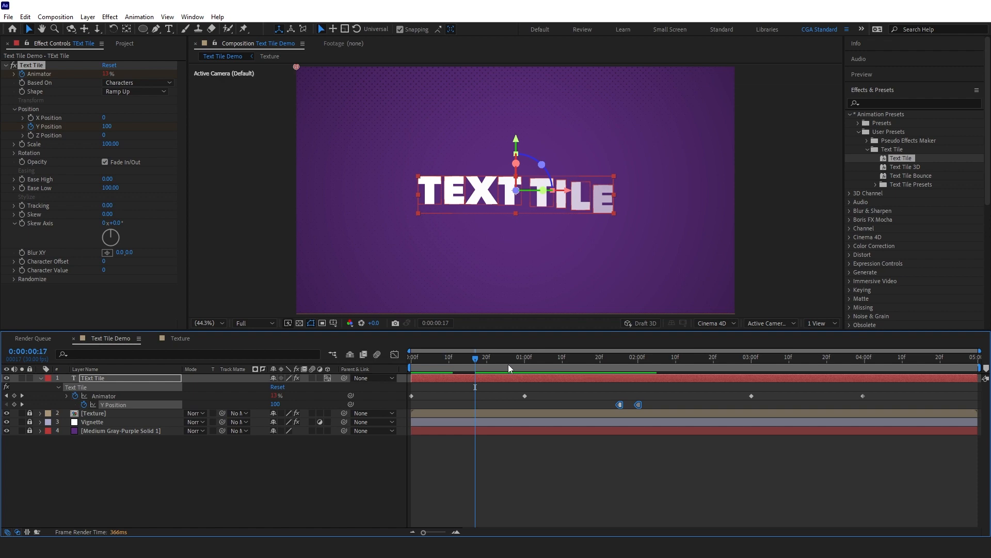
click(584, 509)
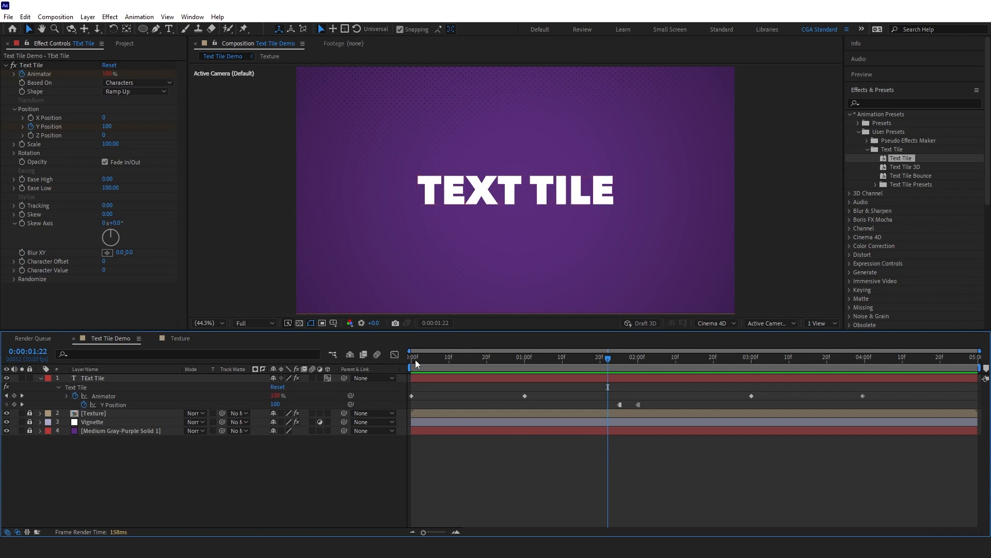
drag(415, 359, 796, 361)
click(437, 194)
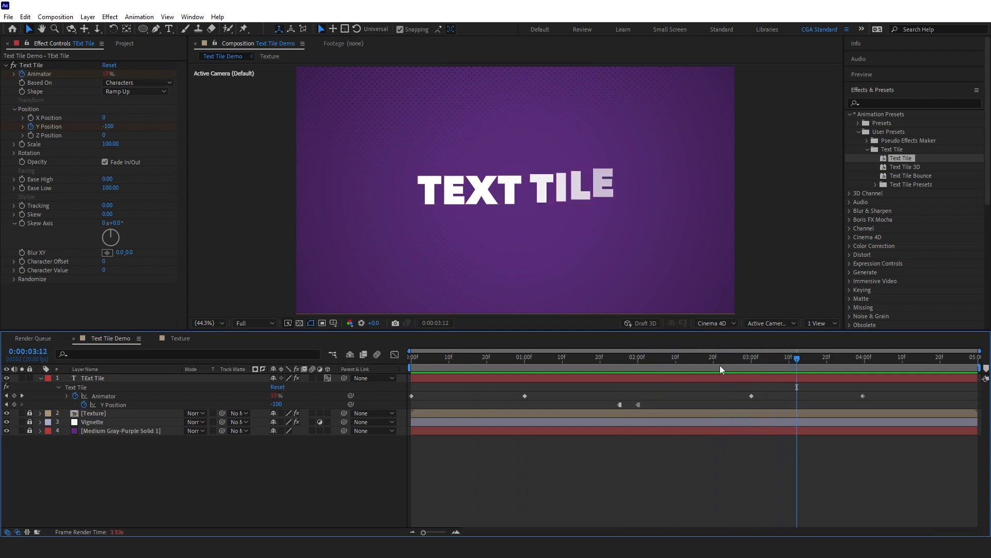
Step: Keyframe the effect's Shape as Ramp Up at 0:00:01:25 and Ramp Down at 0:00:02:00, and reveal the layer's keyframes
drag(630, 361, 620, 361)
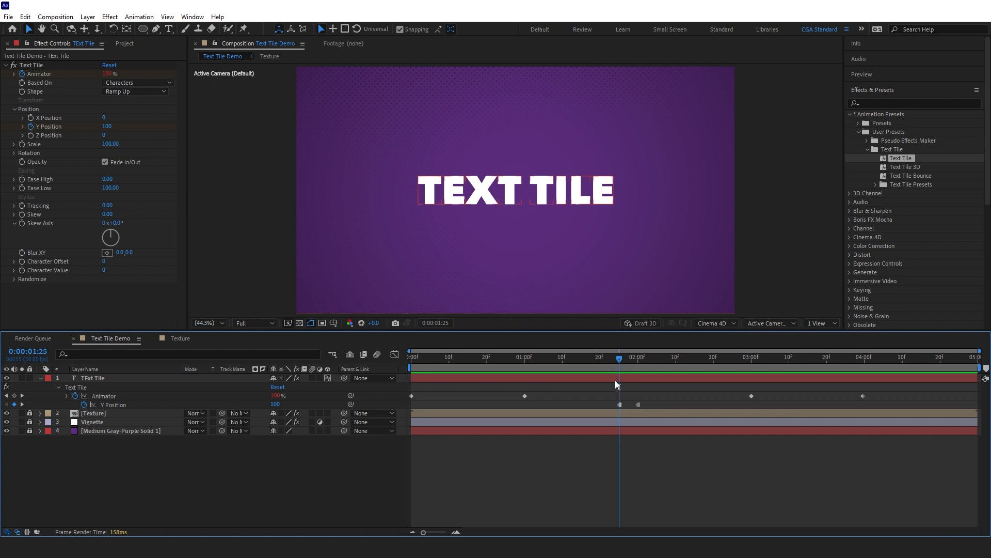
click(615, 380)
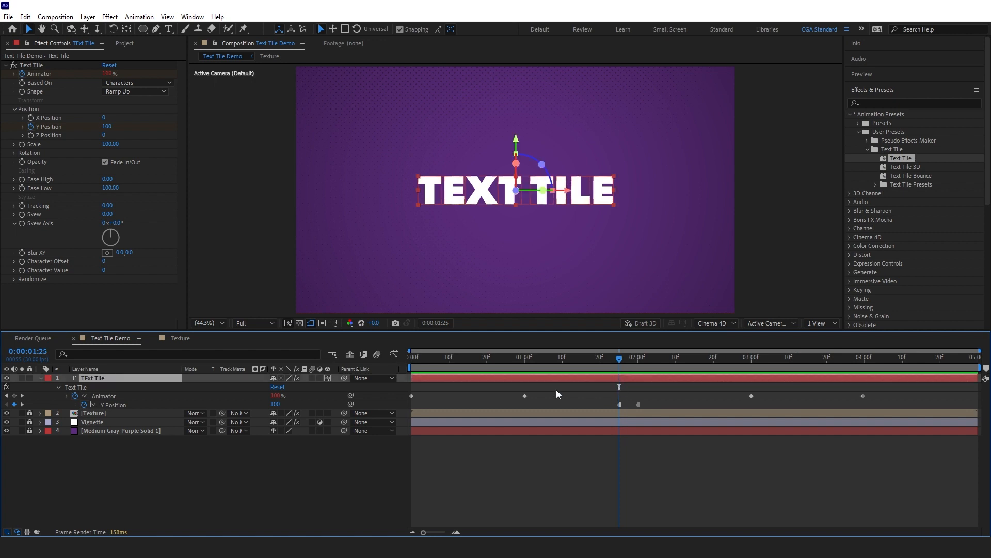
click(21, 92)
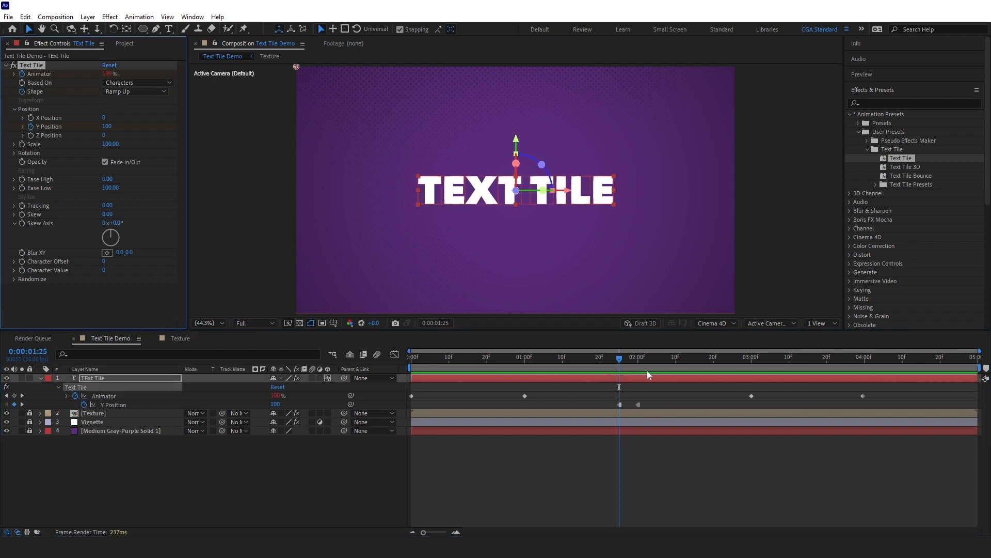
drag(629, 359, 637, 366)
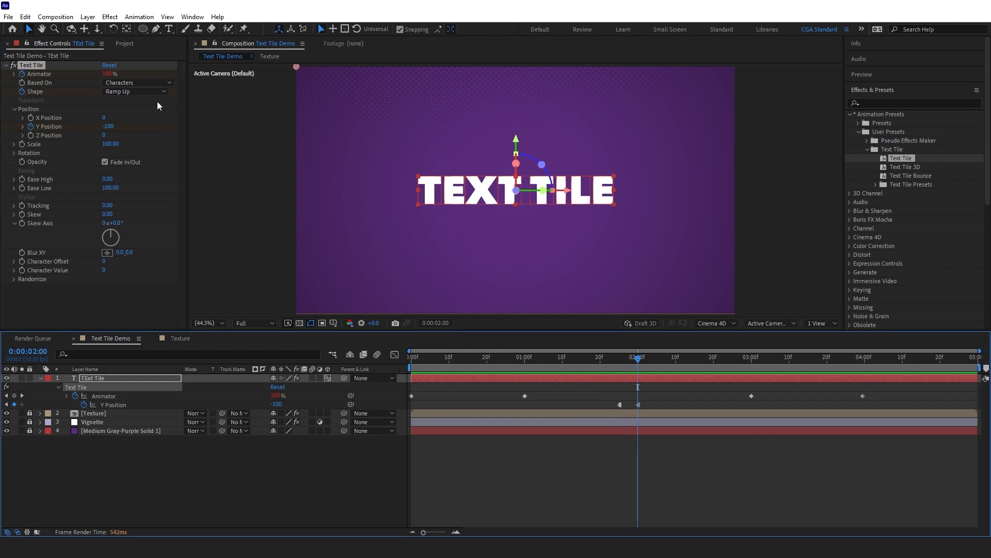
click(145, 92)
click(138, 113)
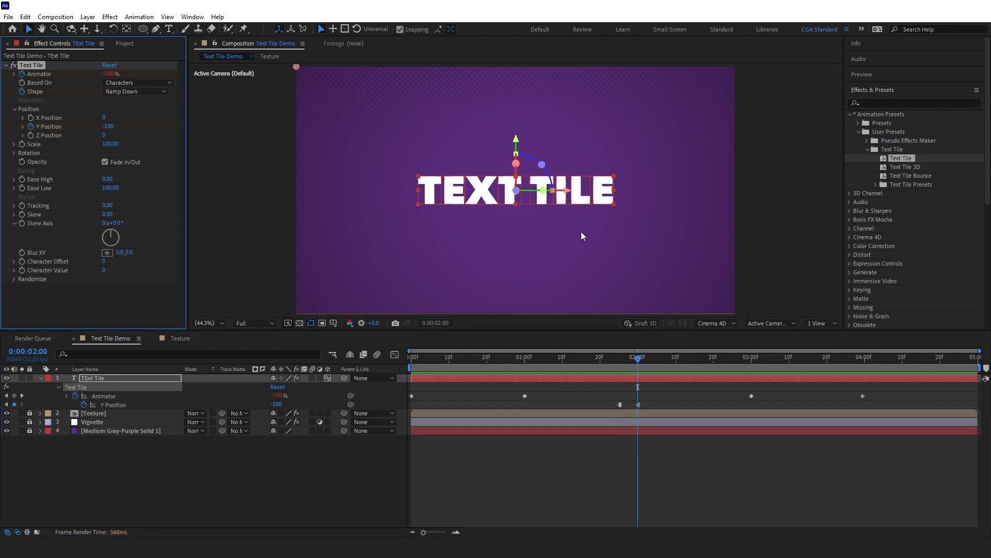
key(u)
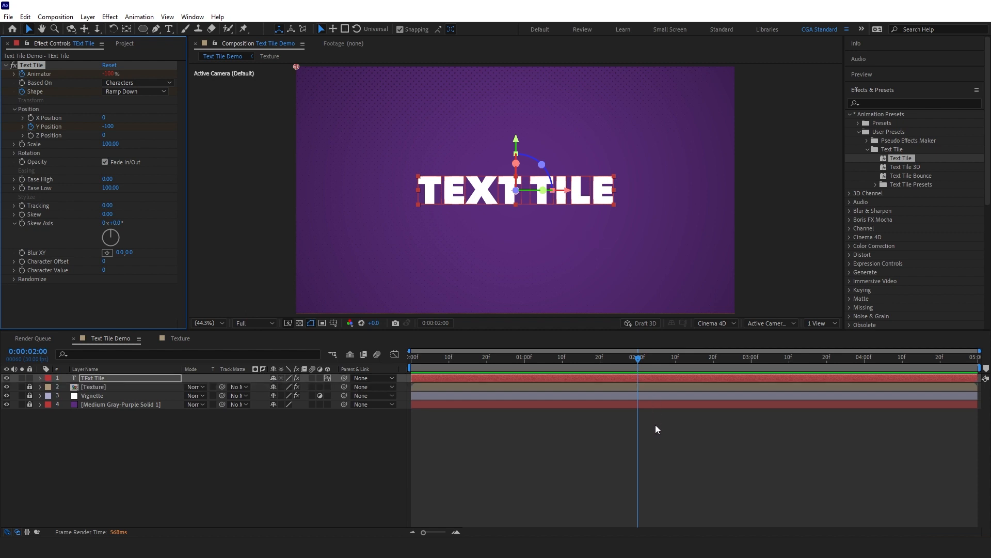
key(u)
click(653, 408)
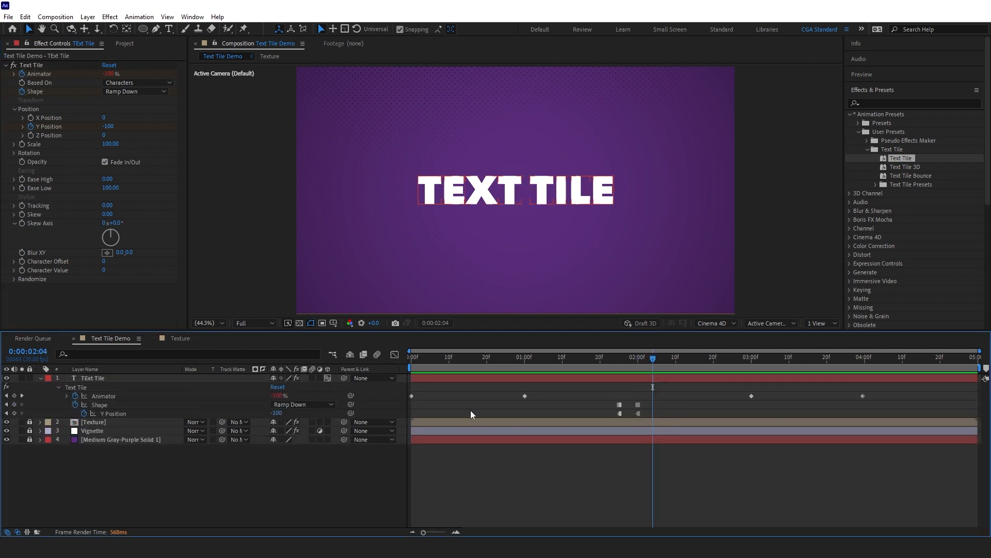
Step: Try setting the Text Tile effect's Based On option to Words, and preview the animation from the start
drag(427, 361, 525, 361)
drag(748, 364, 619, 361)
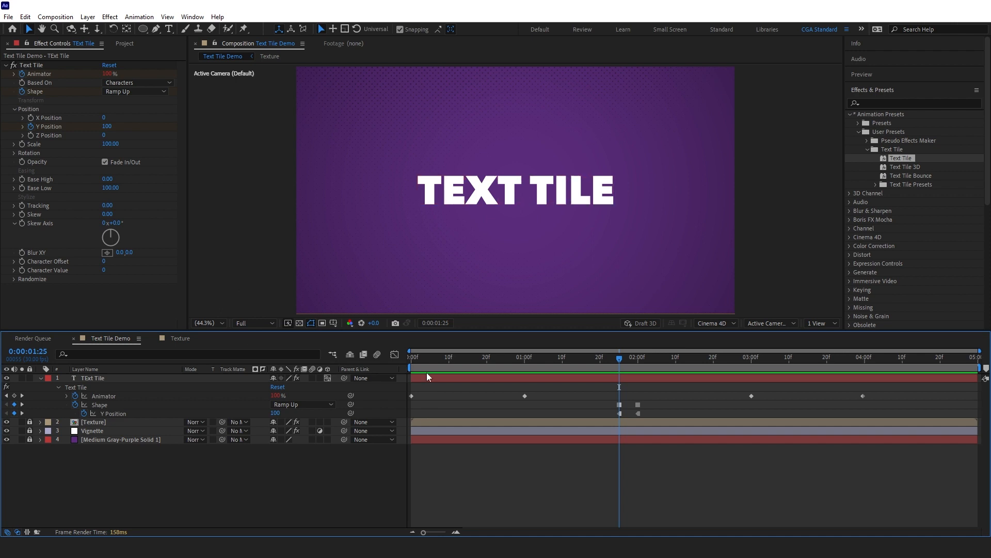
click(144, 83)
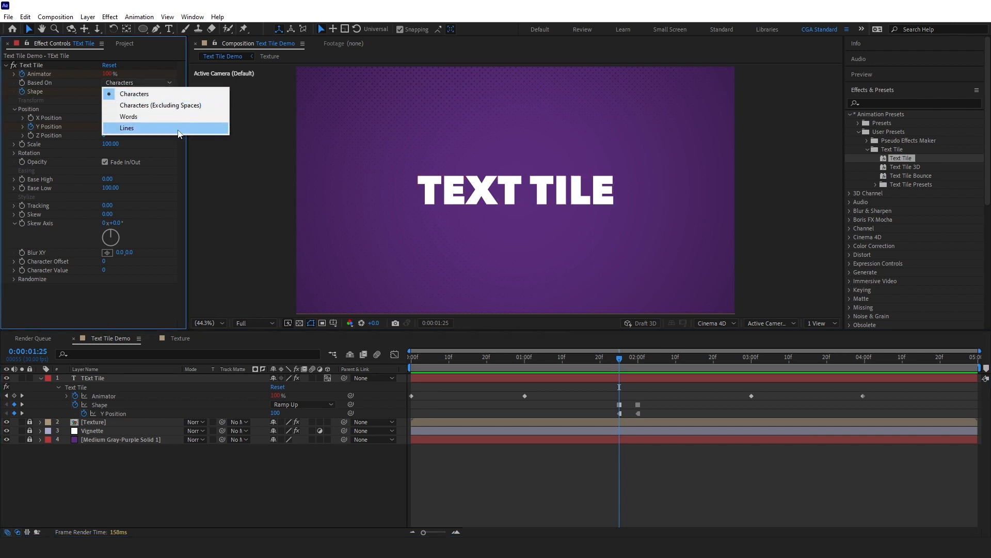
click(165, 118)
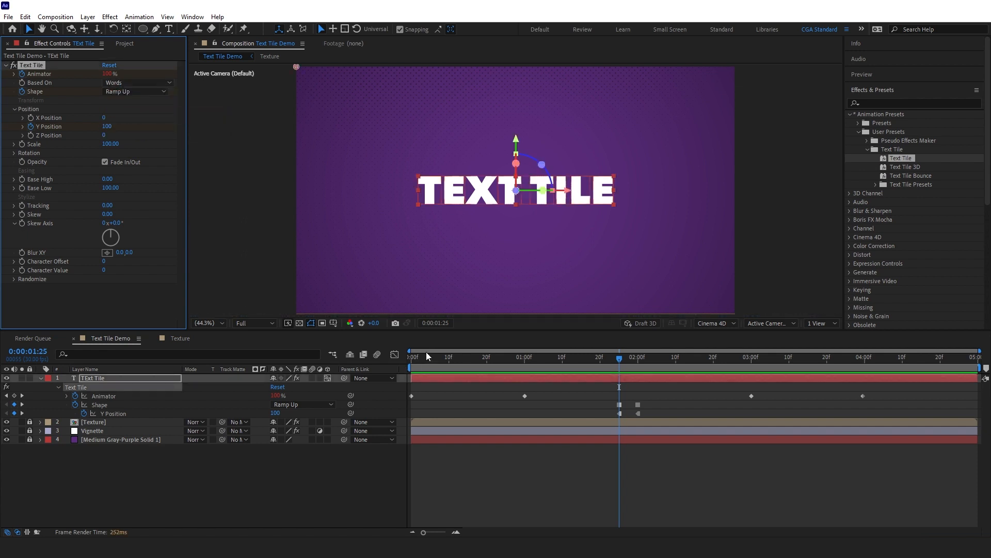
key(space)
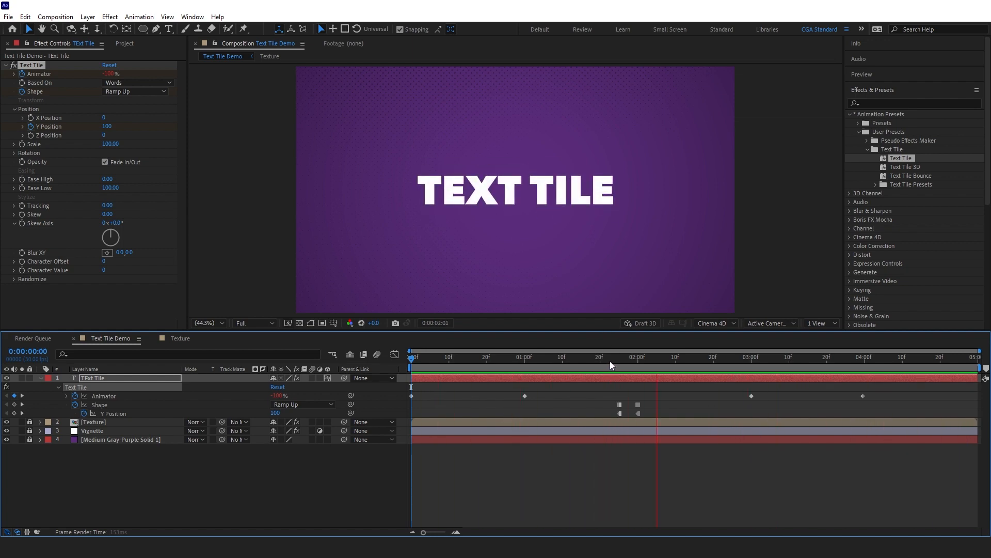
Step: Keyframe the effect's Based On option as Words at 0:00:01:25 and Characters at 0:00:02:00, and preview the animation
drag(609, 361, 617, 364)
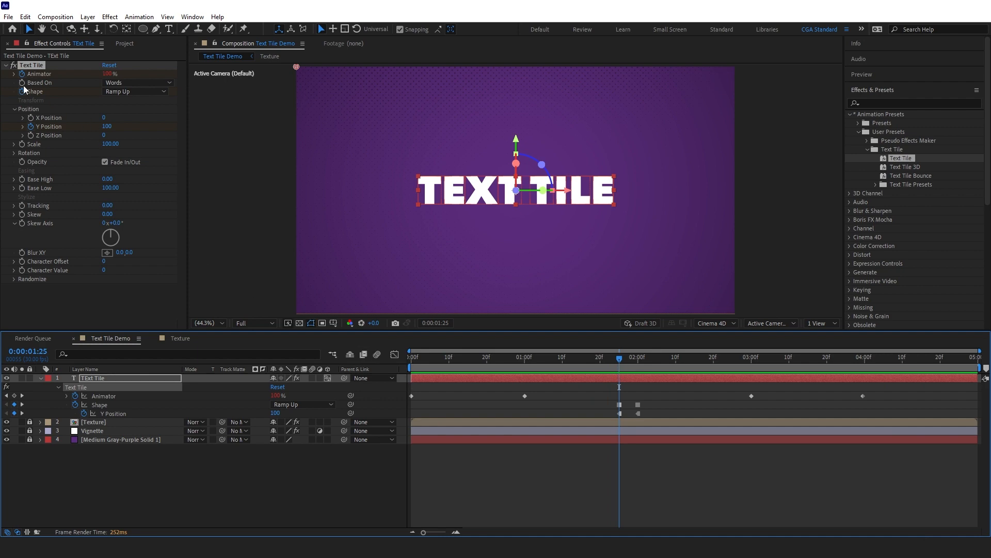
click(638, 357)
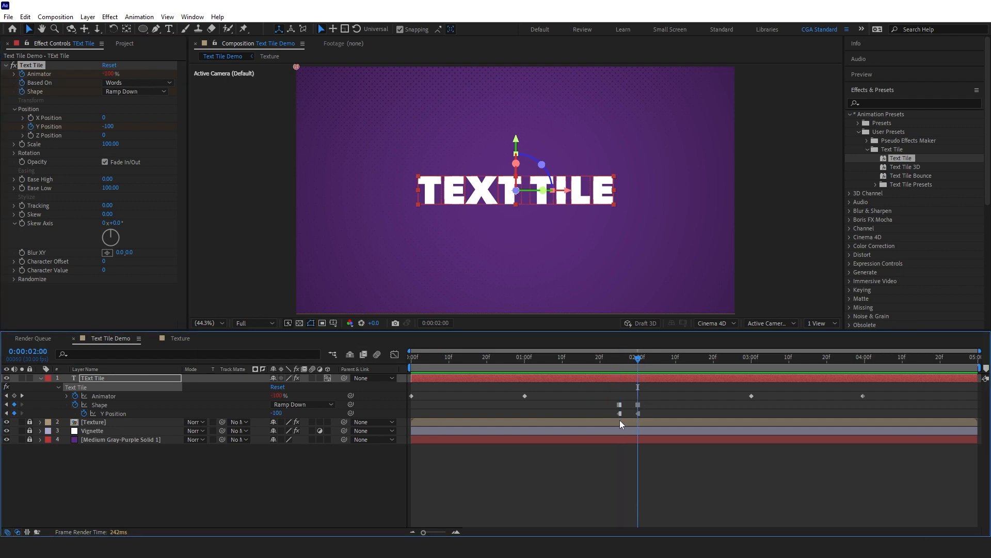
key(u)
key(u)
click(133, 83)
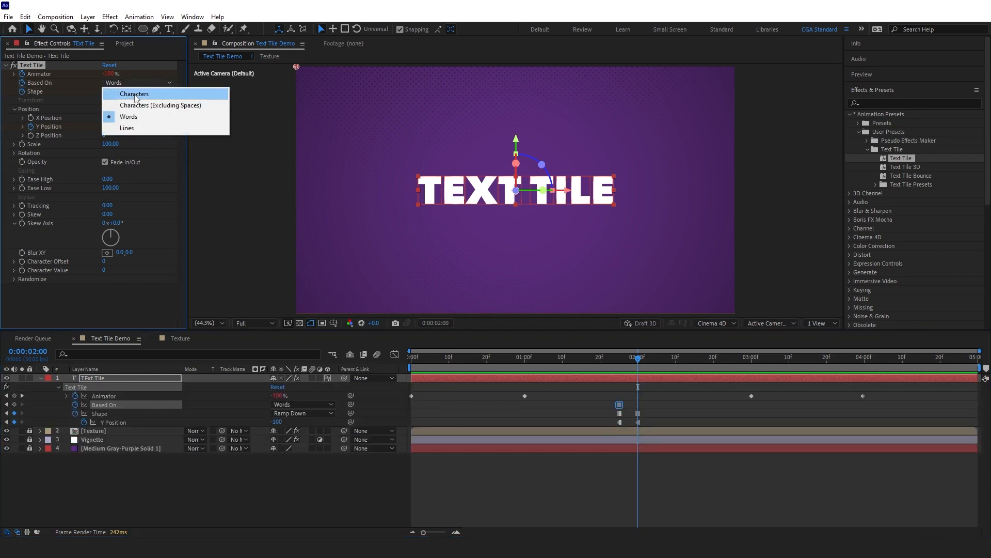
click(124, 91)
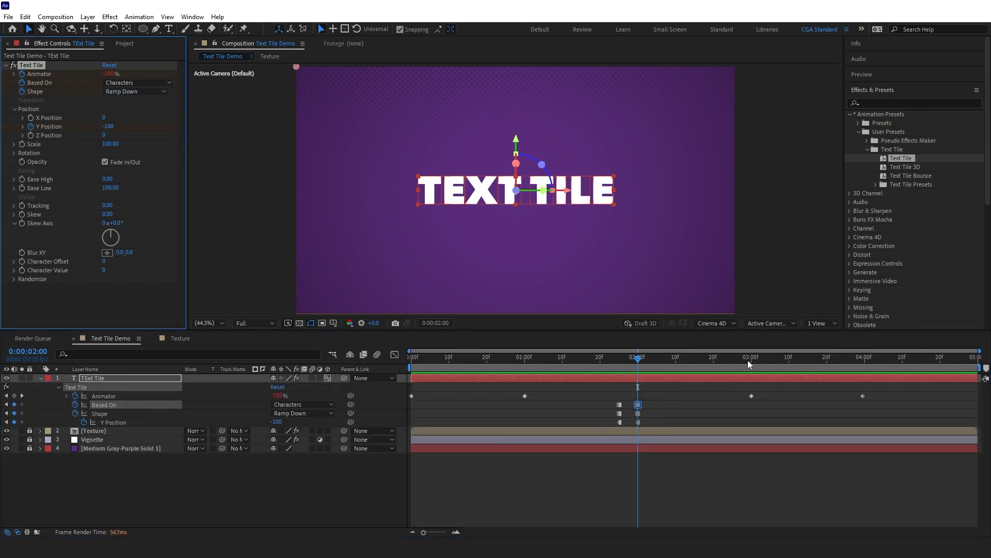
click(414, 356)
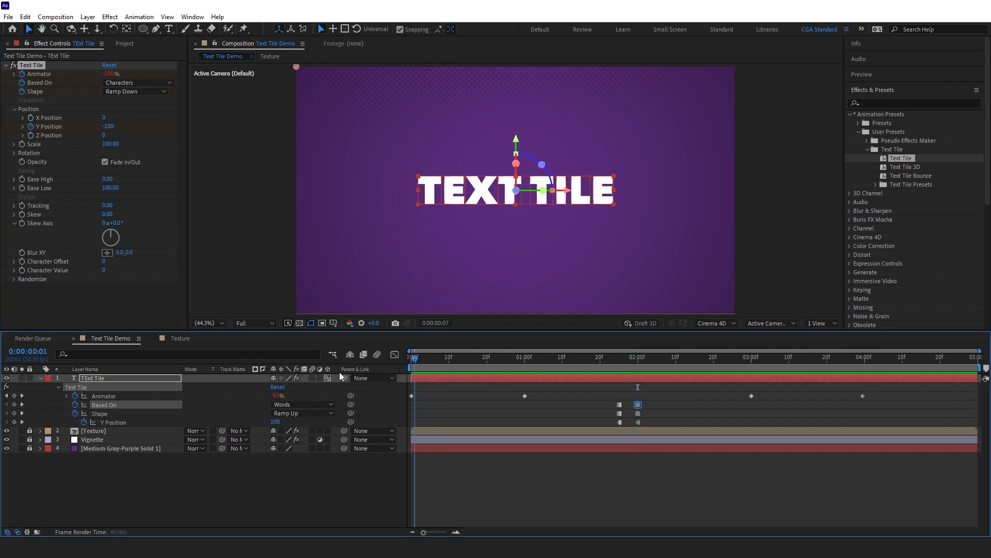
key(Home)
key(space)
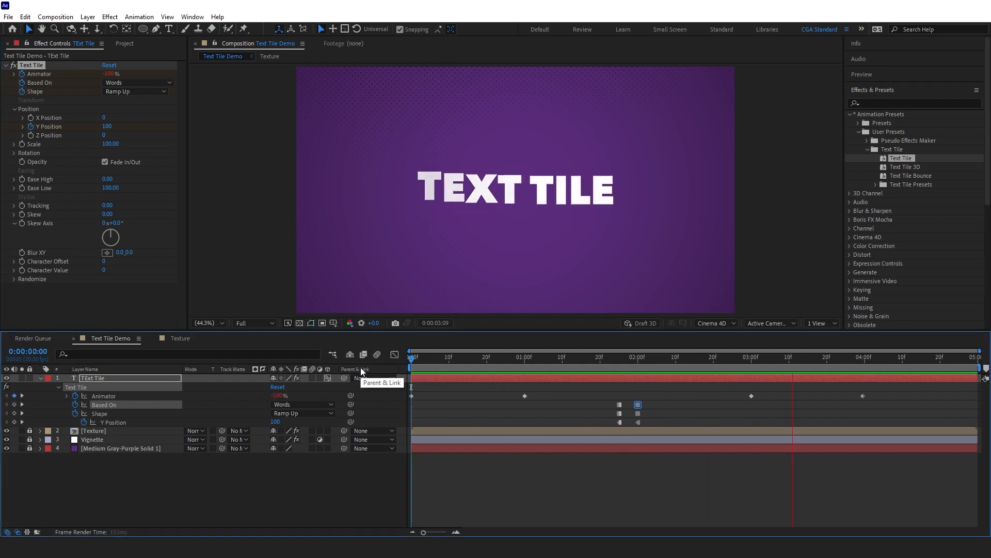
Step: Delete both Based On keyframes and set the effect's Based On option back to Characters
click(619, 367)
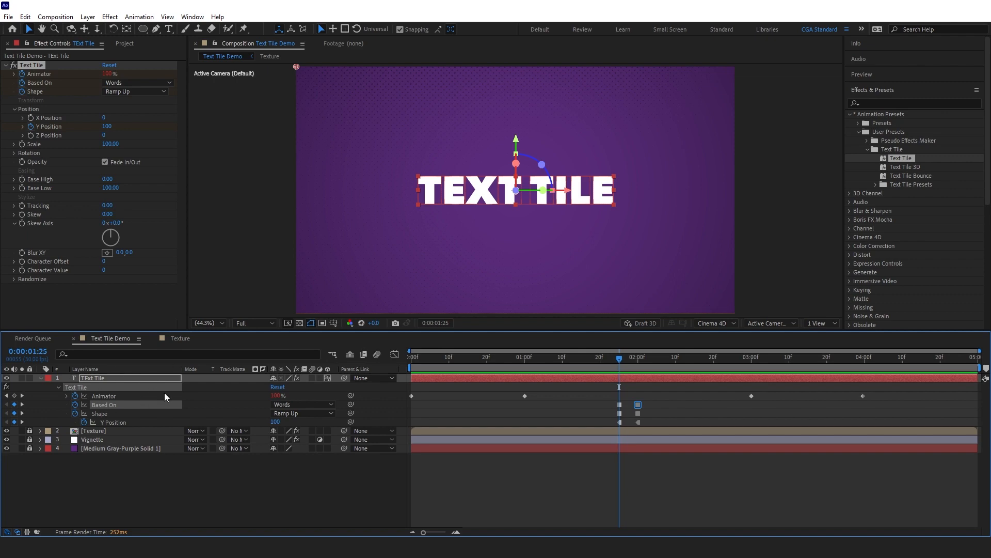
click(680, 457)
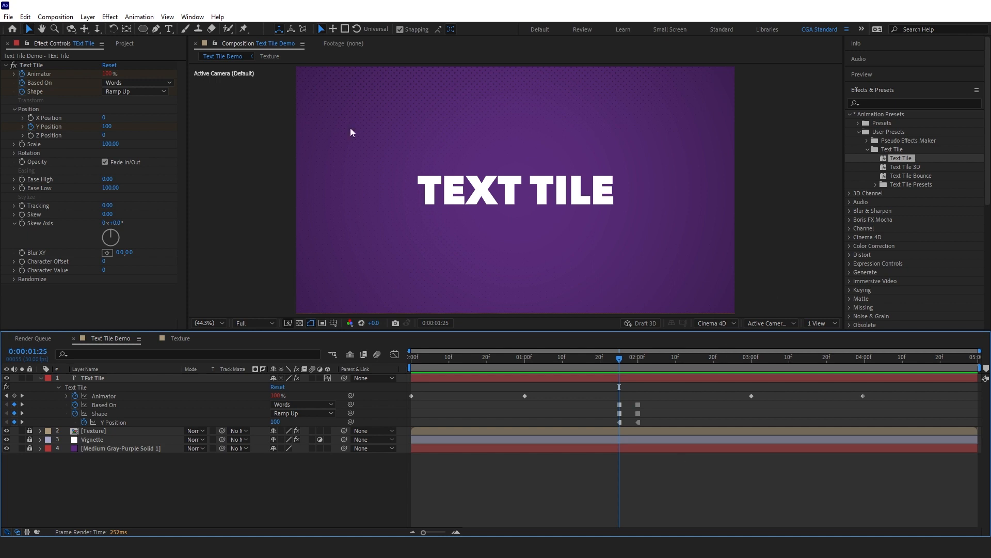
key(Page_Up)
key(Page_Up)
key(Page_Up)
drag(578, 395, 679, 405)
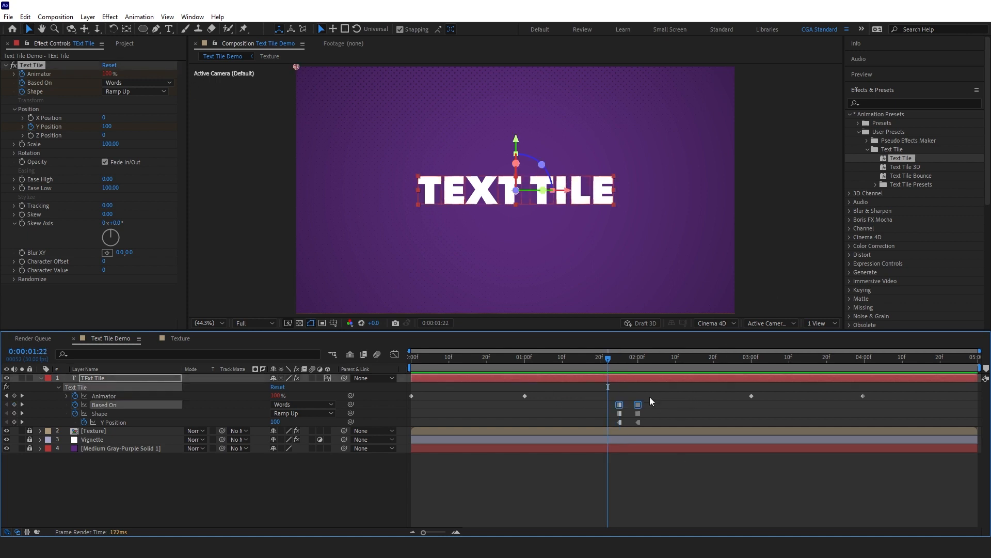
key(Delete)
click(132, 83)
click(129, 94)
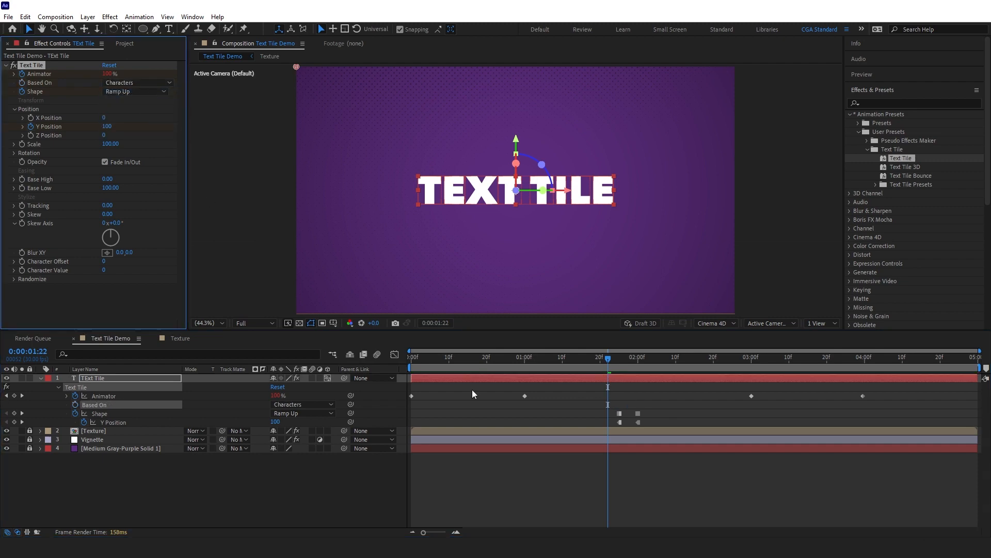
Step: Go to about 0:00:00:14, midway through the text's entrance, and set the effect's X Position to 140
click(466, 361)
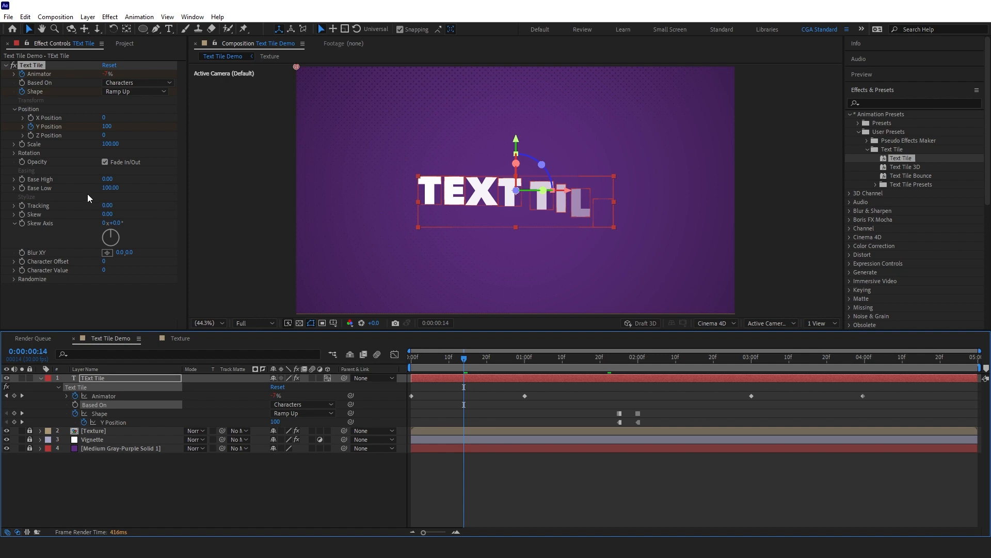
drag(104, 121, 108, 120)
click(107, 118)
text(50)
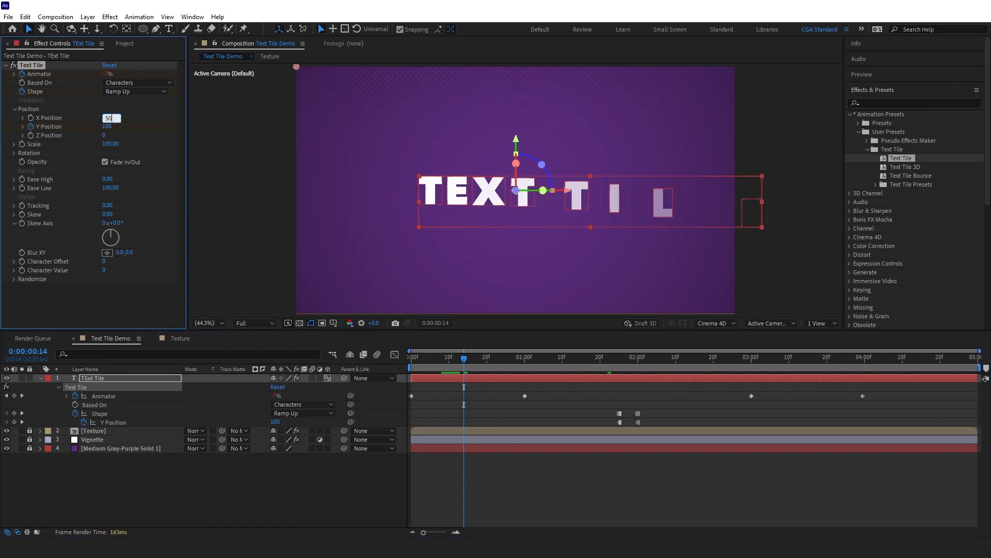
key(Return)
click(107, 119)
text(140)
key(Return)
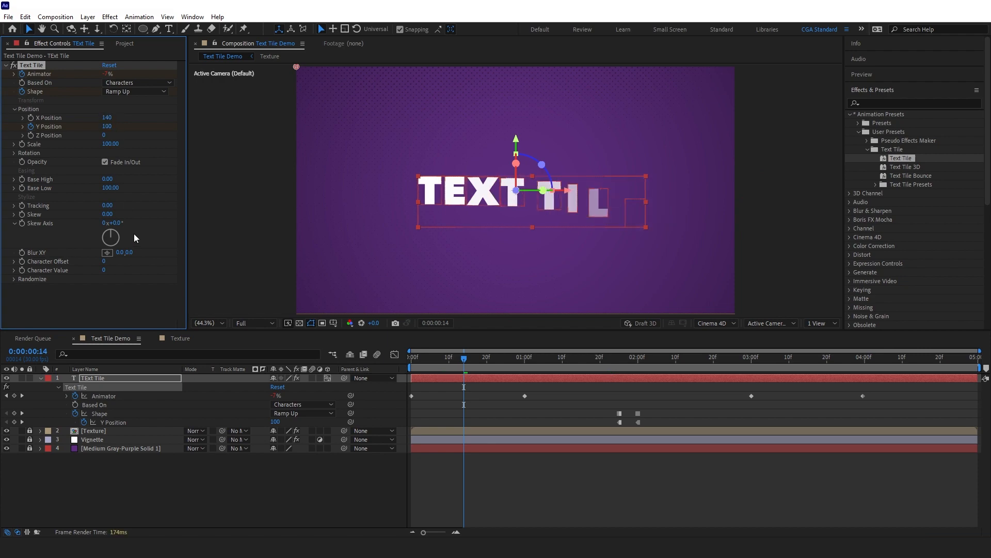
Step: Set the effect's Z Position to -1500
click(103, 136)
text(100)
key(Return)
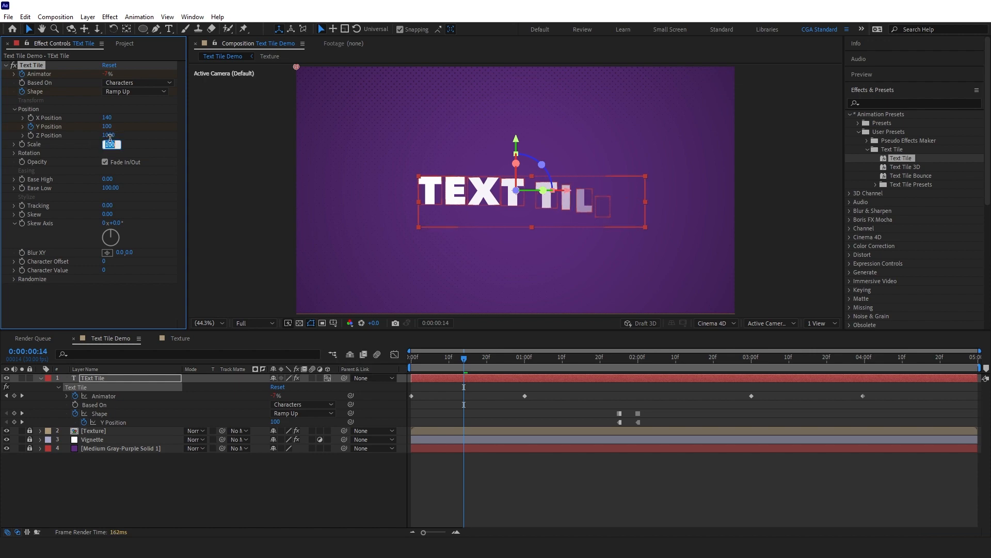
text(-1500)
key(Return)
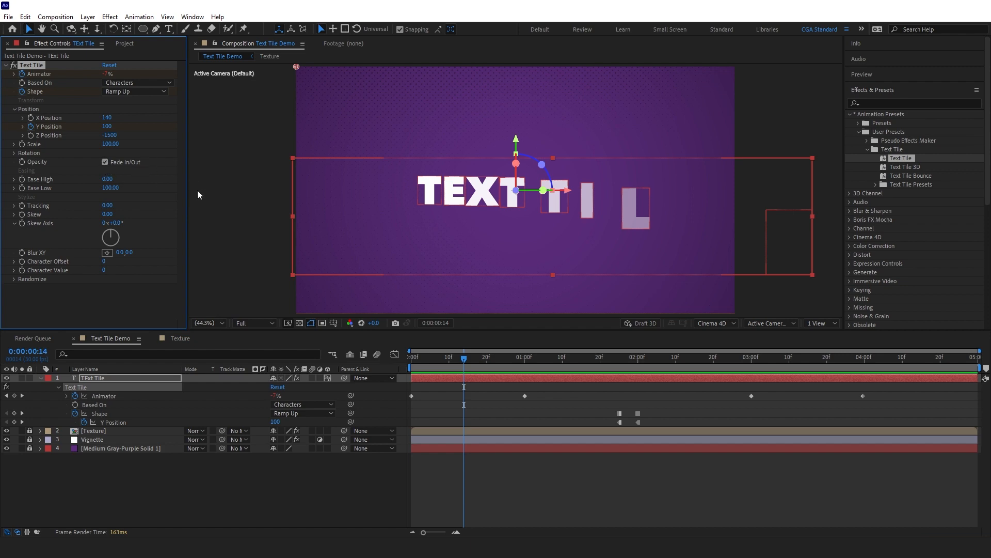
Step: Turn off the effect's Fade In/Out opacity, scrub through the text's entrance, and turn it back on for a preview
click(105, 162)
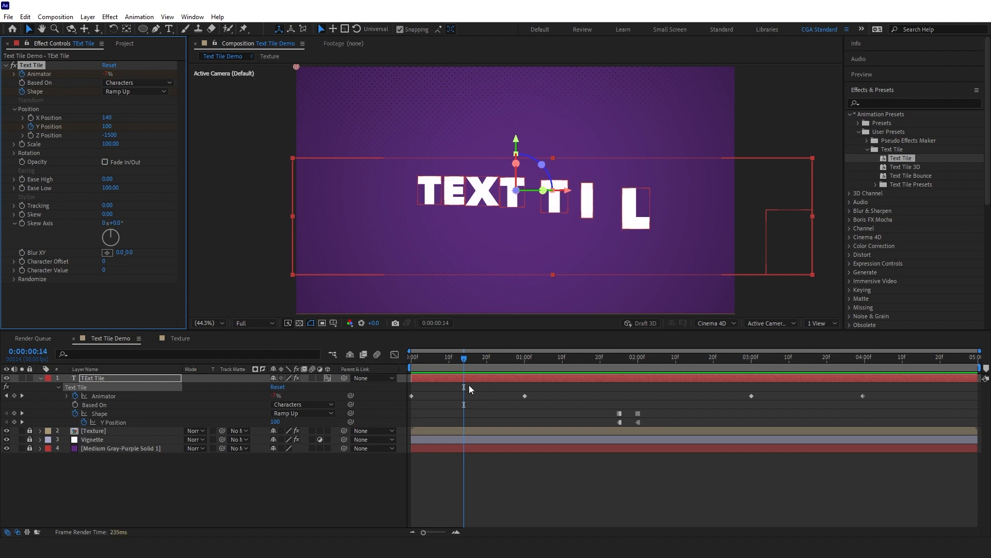
key(Home)
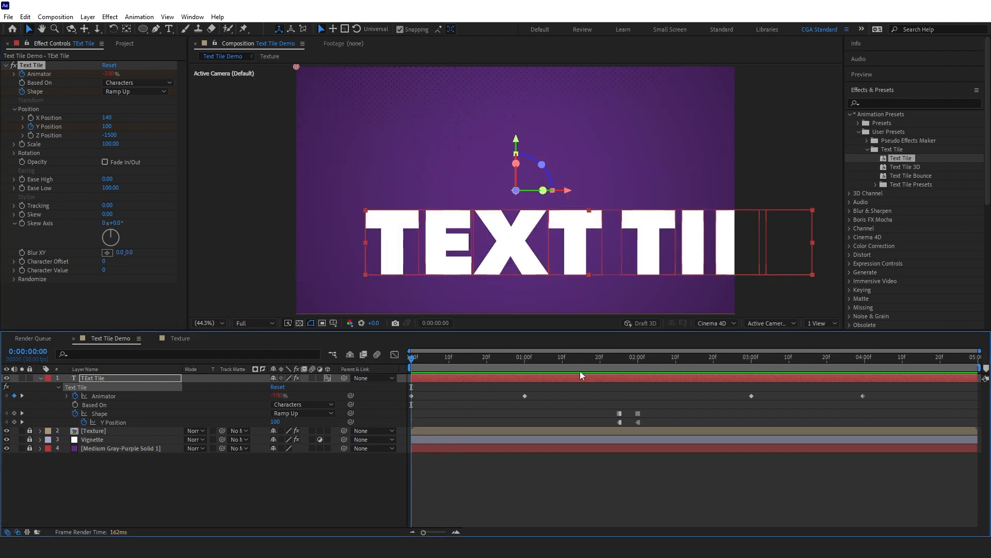
drag(439, 365, 539, 366)
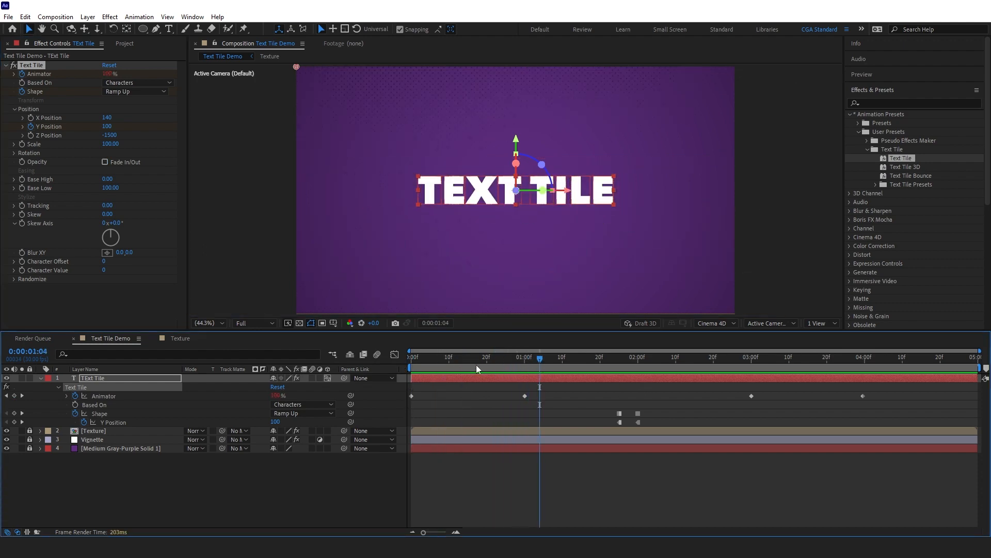
click(415, 365)
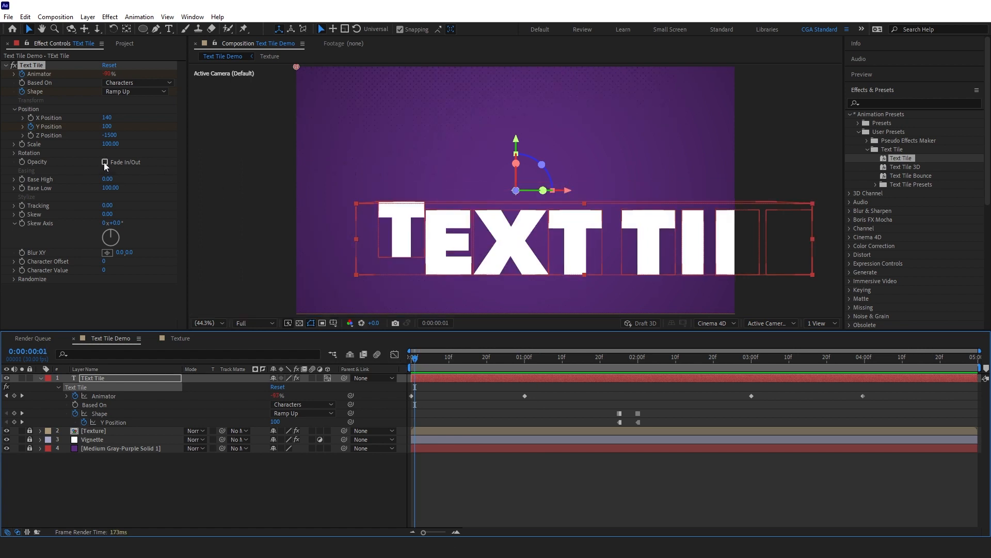
click(105, 162)
key(space)
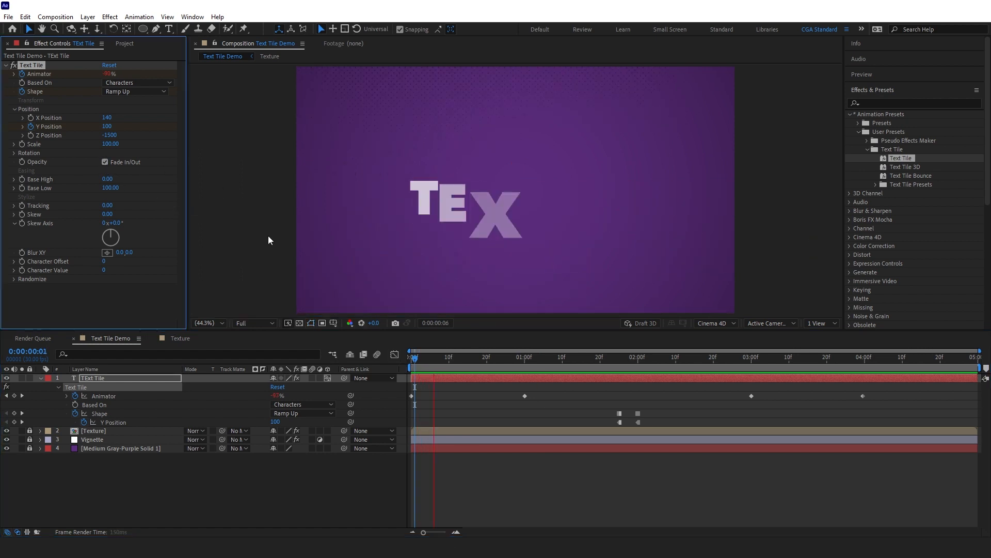
Step: Examine the first, middle and last Animator keyframes in relation to the effect's Ease High and Ease Low settings
click(464, 365)
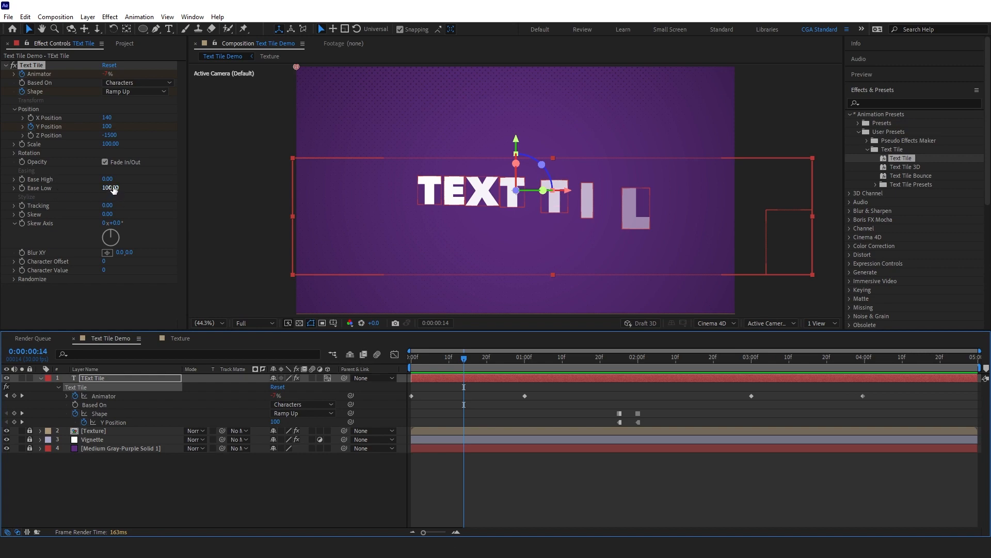
click(537, 396)
drag(539, 391, 387, 399)
click(834, 404)
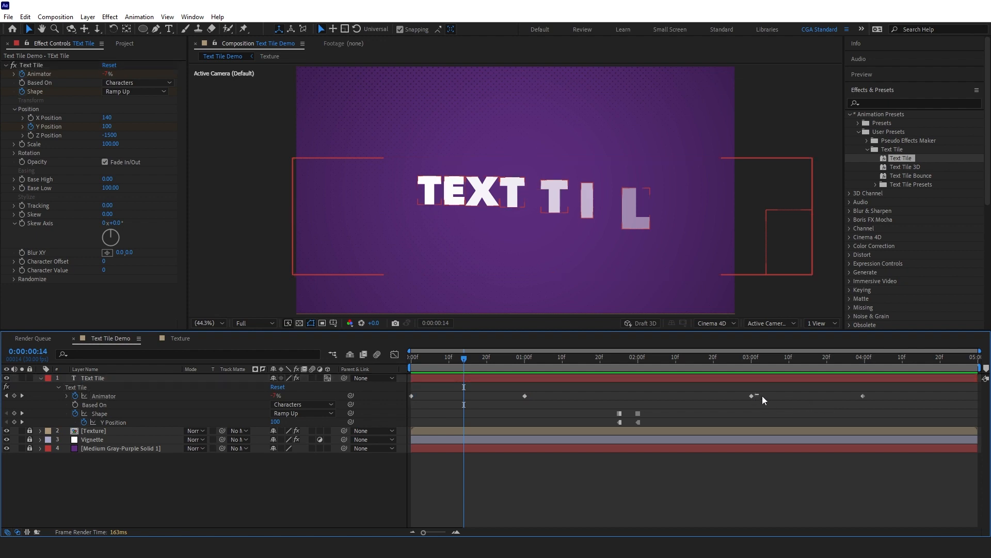
drag(929, 392, 696, 398)
click(524, 396)
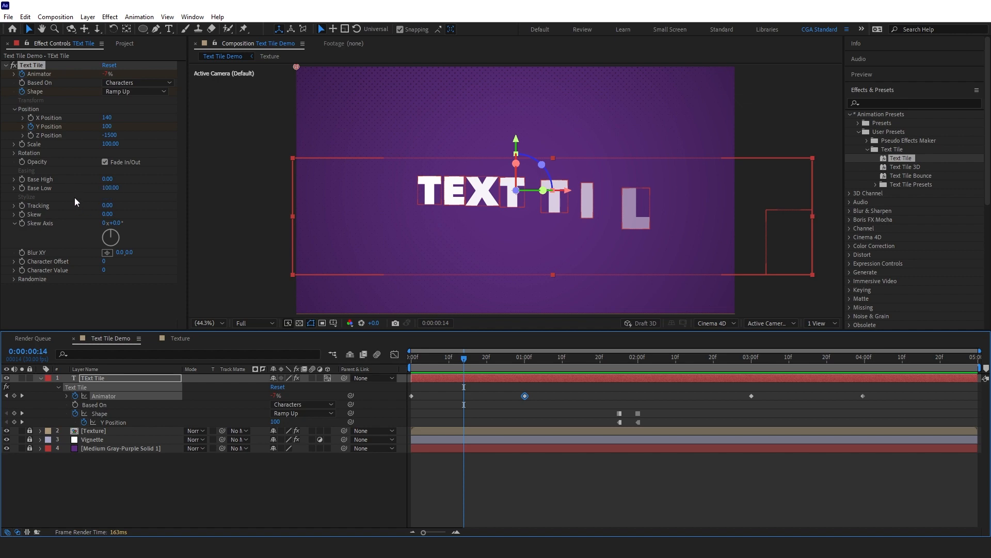
key(Home)
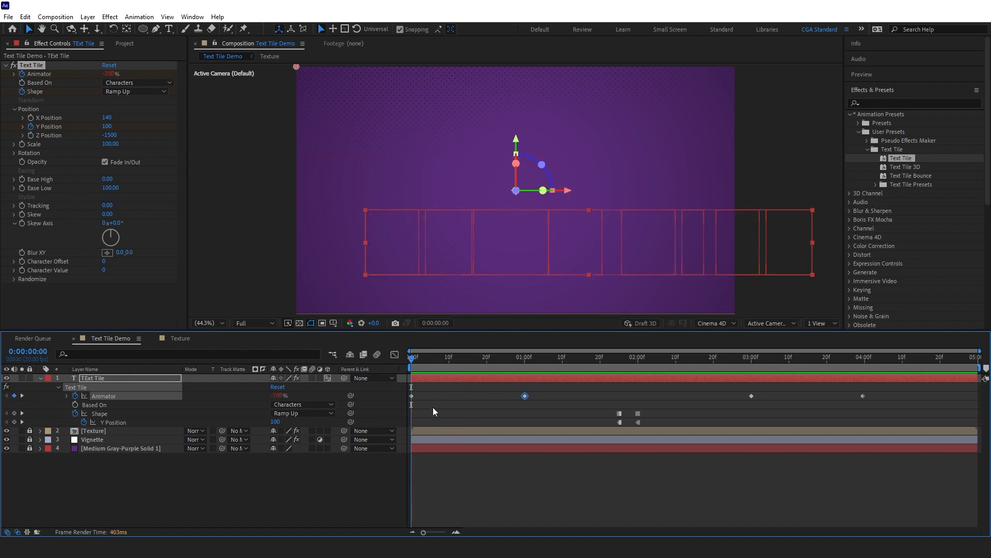
drag(422, 392, 405, 401)
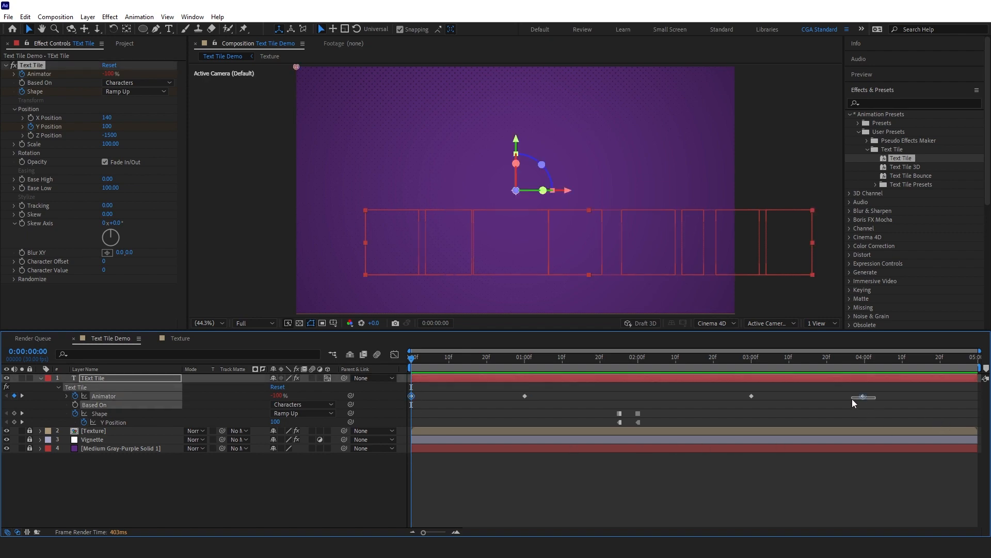
drag(853, 402, 853, 402)
click(33, 192)
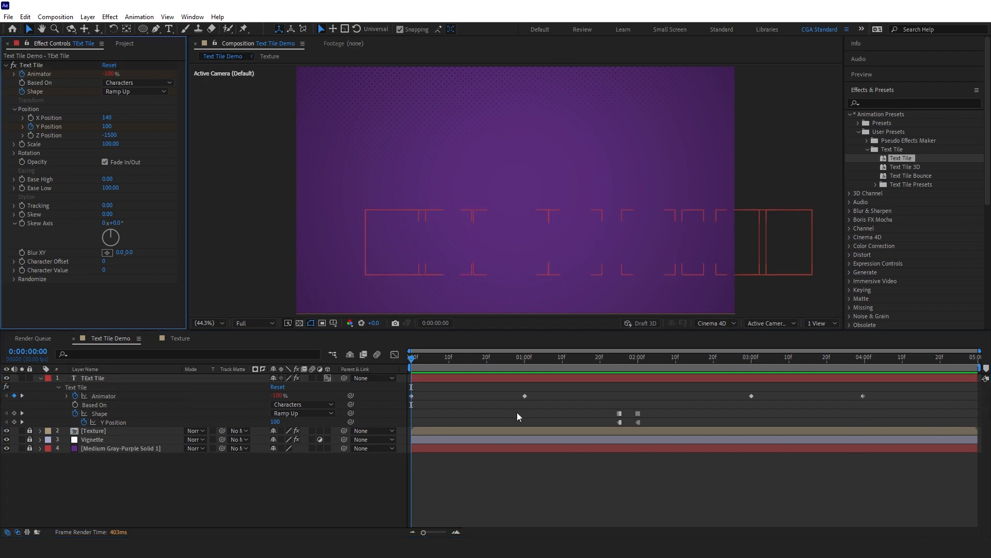
click(523, 396)
click(751, 396)
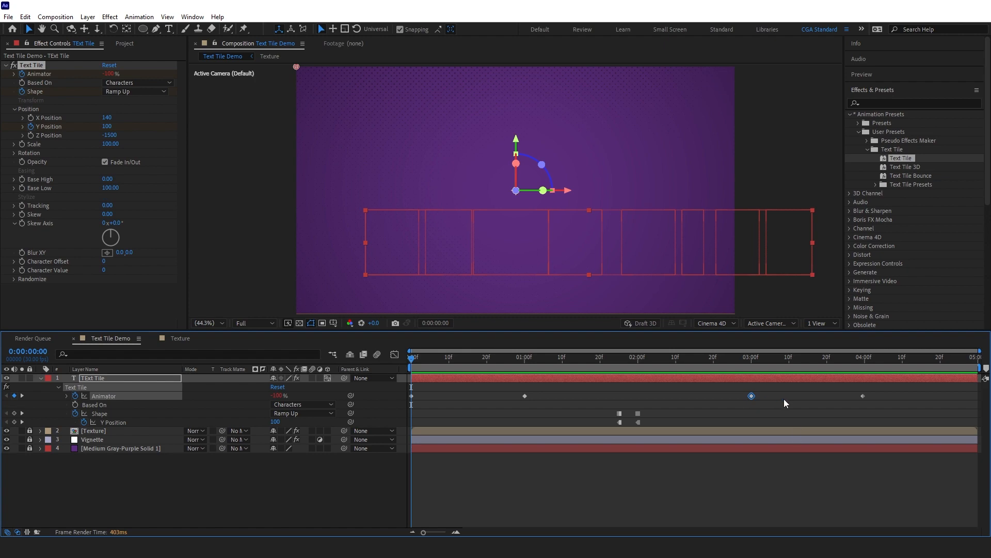
drag(420, 391, 408, 403)
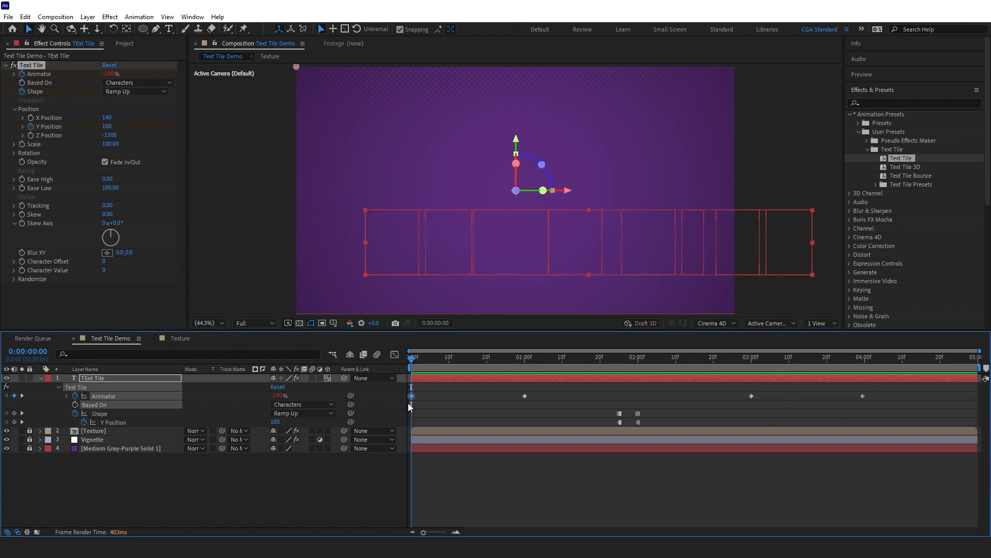
drag(829, 394, 861, 398)
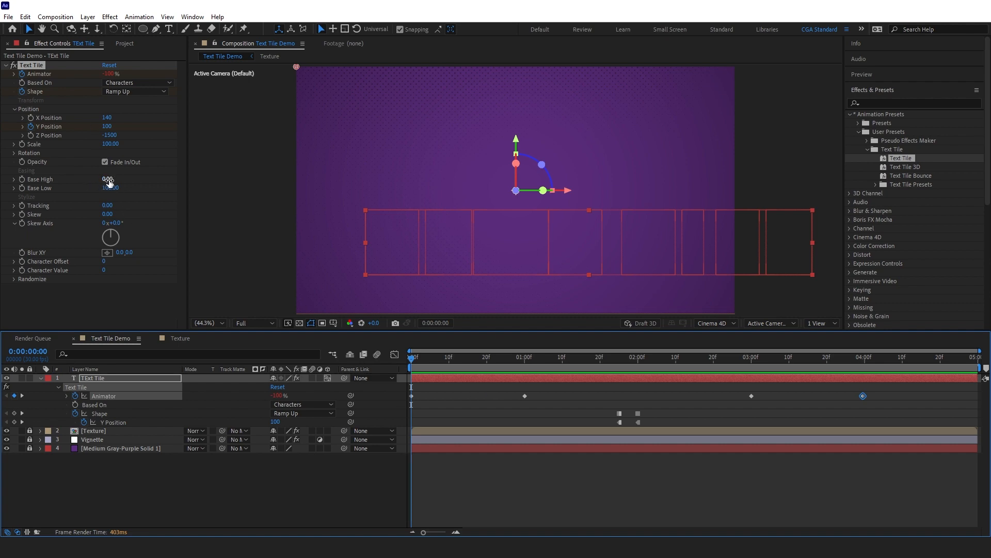
Step: Set the effect's Ease High to 100 and preview the animation from the start
click(150, 184)
drag(232, 185, 404, 178)
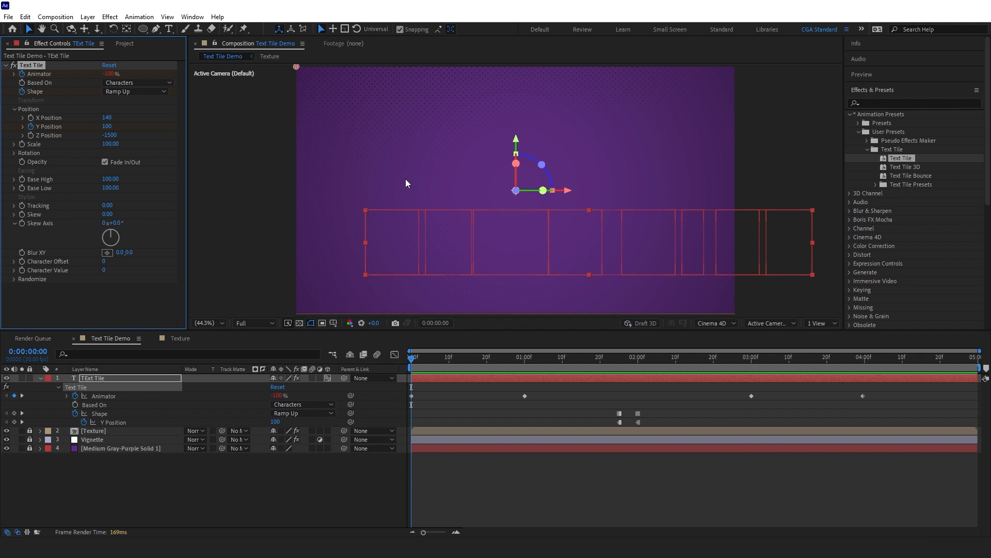
click(365, 366)
key(space)
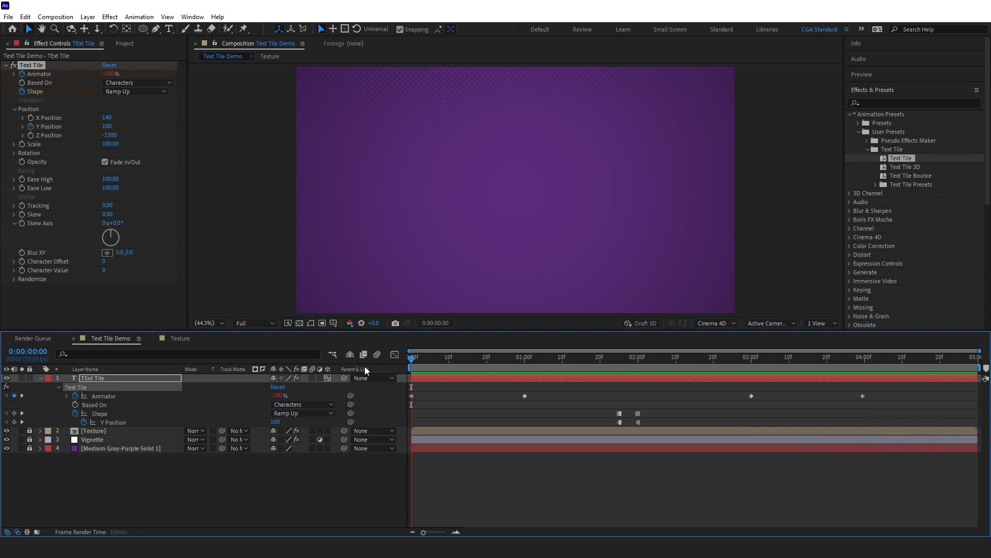
Step: Play the animation up to the fully revealed text and set the effect's Ease High to 0
key(space)
click(110, 178)
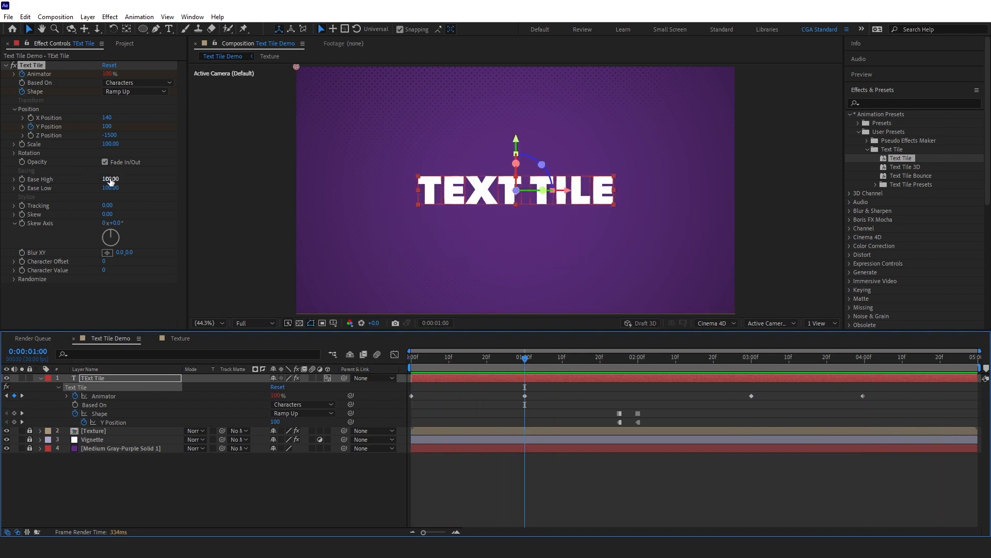
text(0)
key(Return)
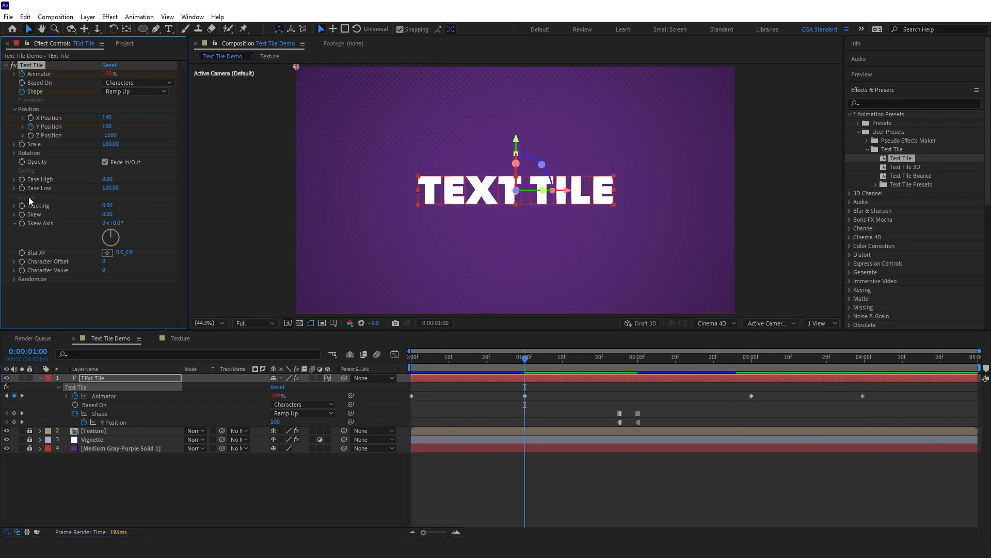
Step: Set the effect's Tracking to 100 and preview the animation from the start
click(107, 206)
text(100)
key(Return)
key(Home)
key(space)
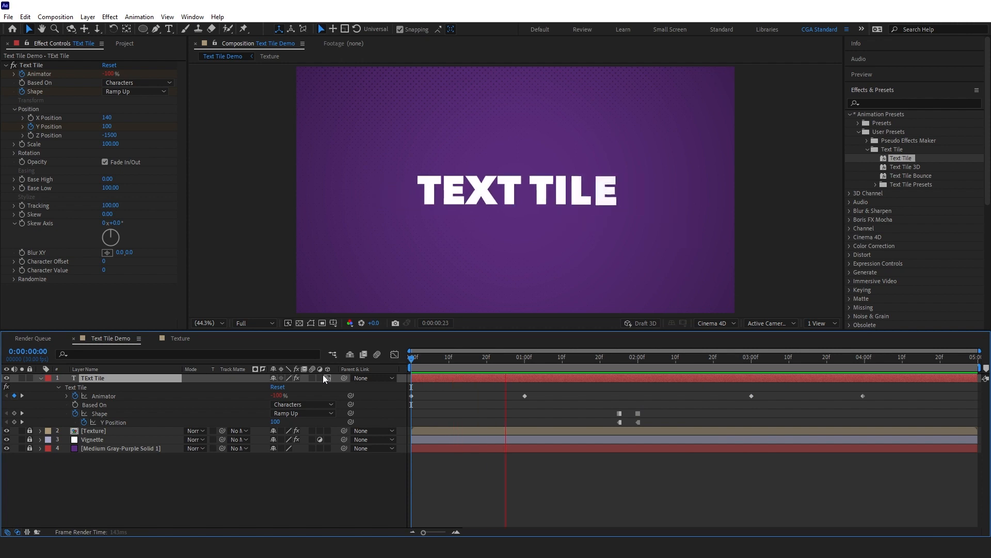
Step: With the playhead at frame 6, set the effect's Tracking to -100 and preview the animation from the start
click(434, 365)
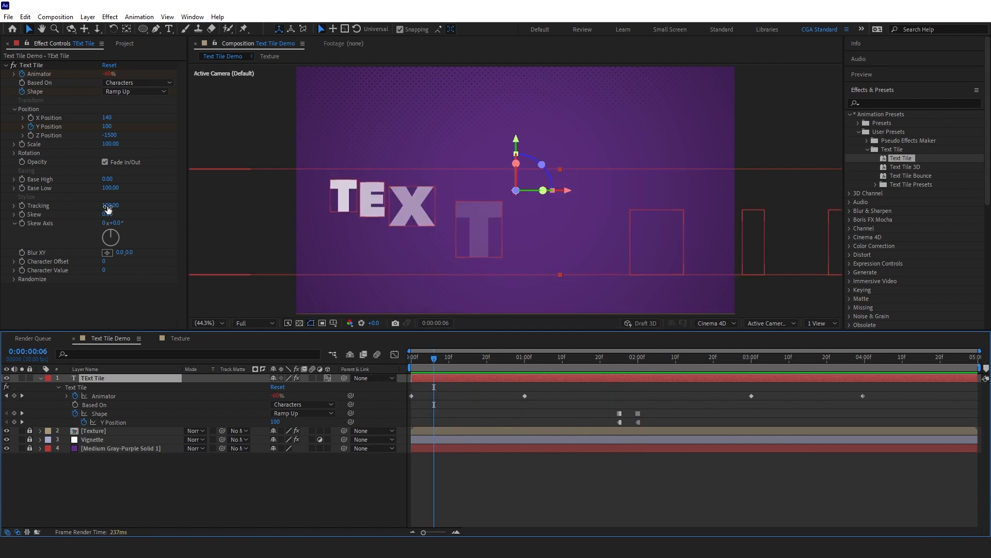
click(110, 206)
text(-100)
key(Return)
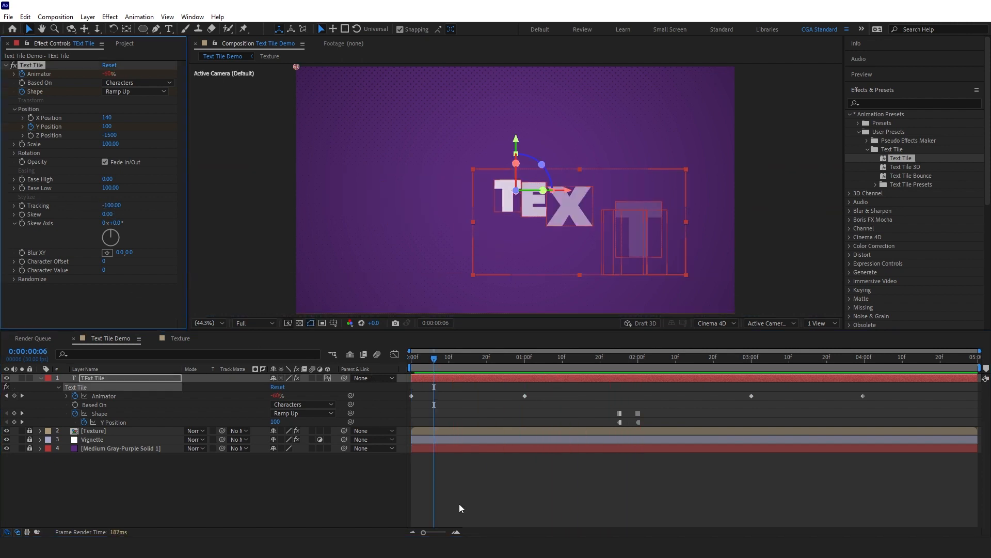
click(415, 358)
key(space)
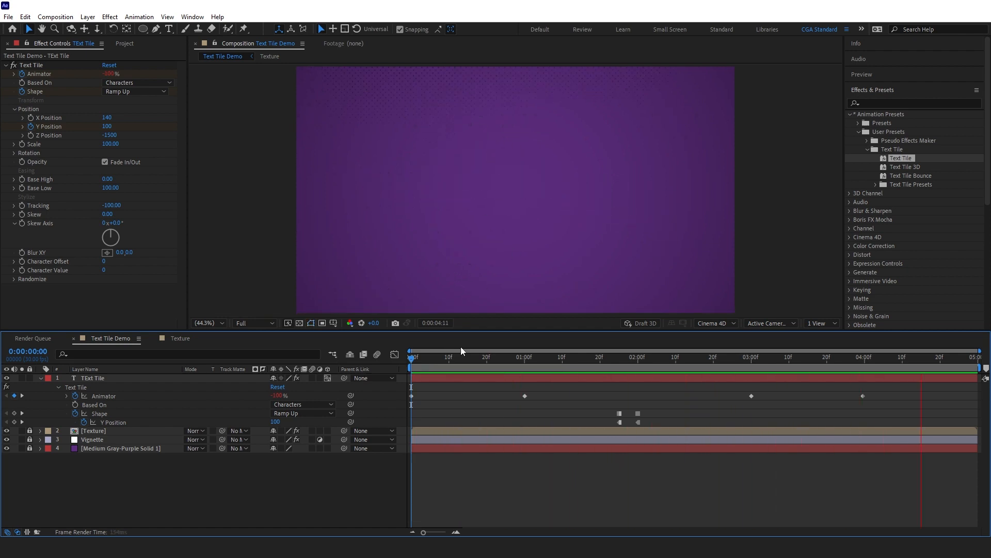
key(space)
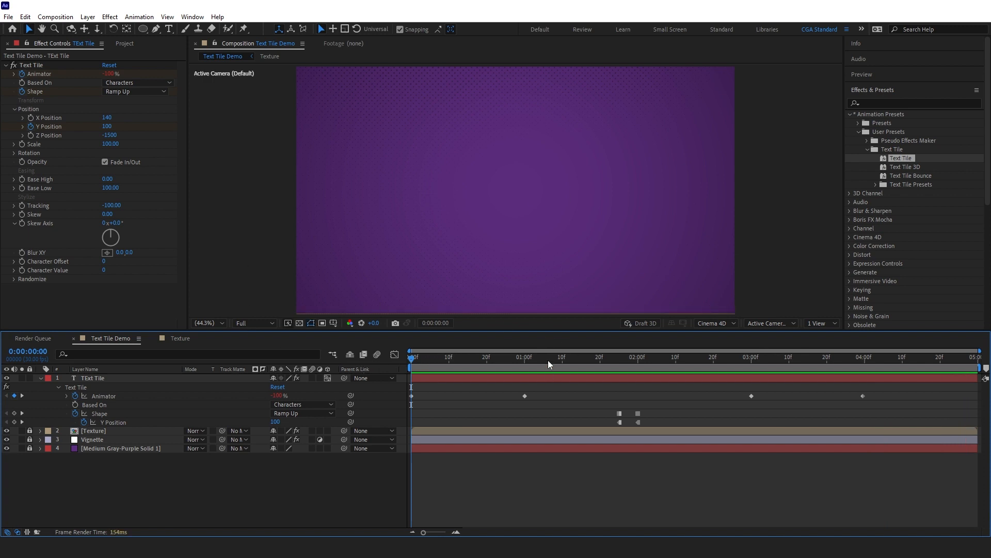
Step: Return the effect's Tracking to 0, set Skew to 70, and preview the animation from the start
drag(549, 361, 532, 360)
click(111, 206)
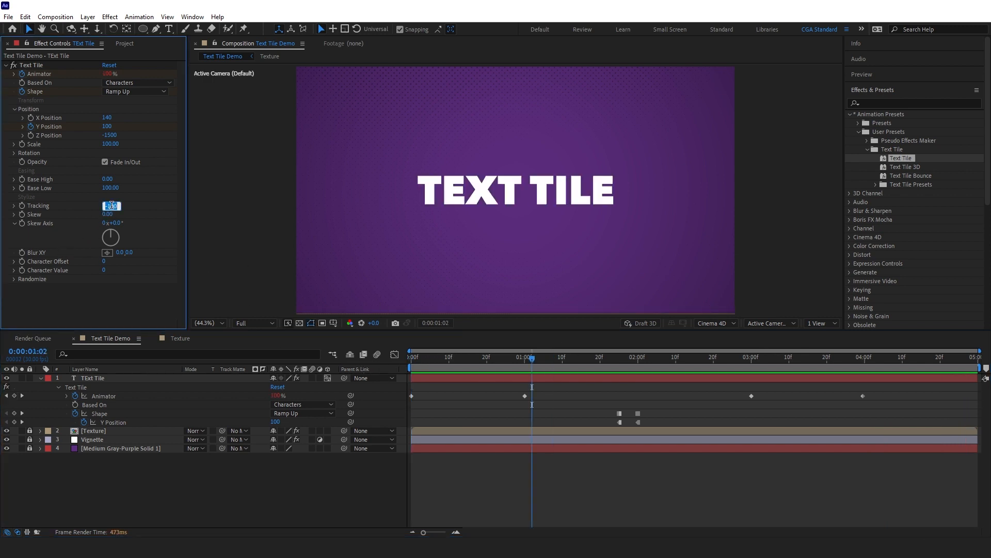
click(109, 213)
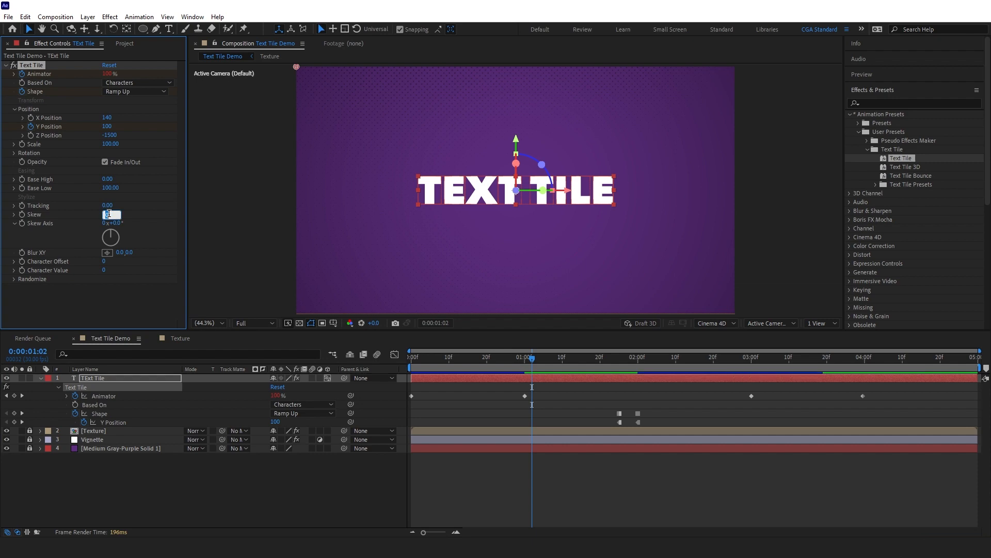
text(70)
key(Return)
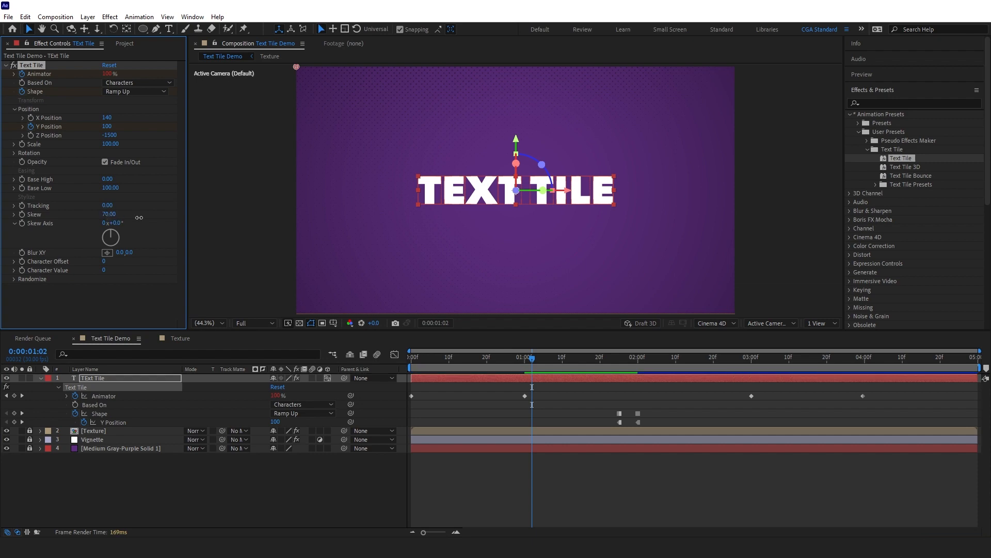
click(265, 361)
key(Home)
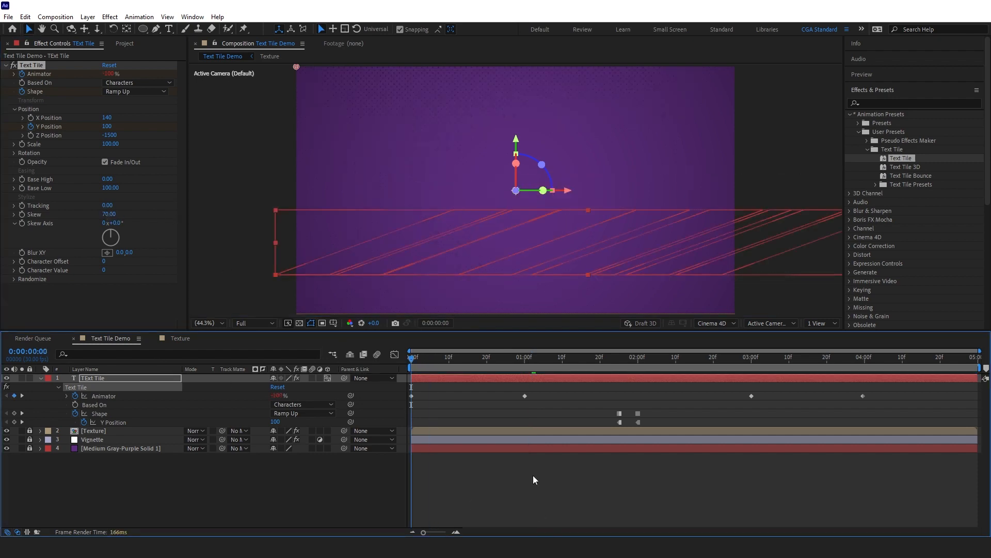
key(space)
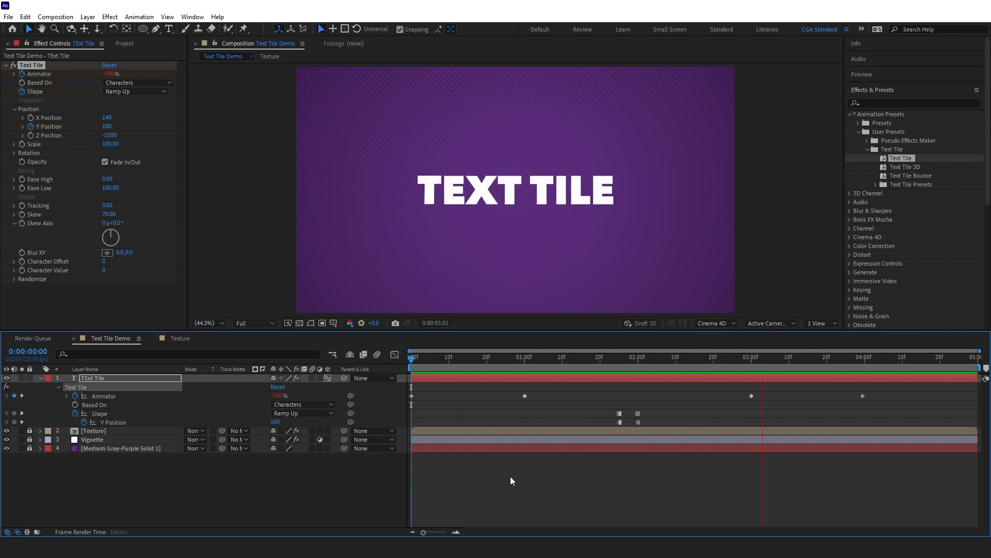
key(space)
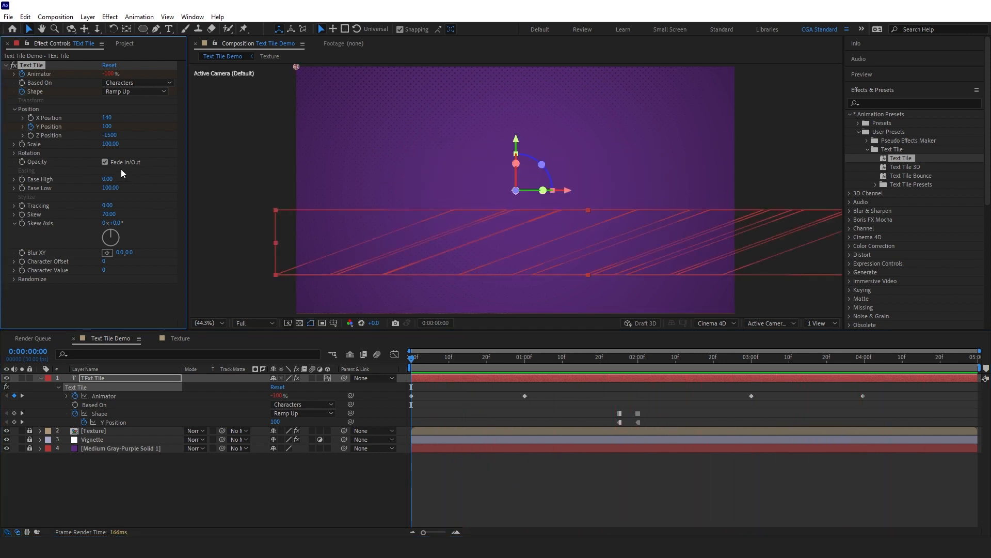
Step: Turn off the effect's Fade In/Out opacity and scrub through the skewed entrance, stopping at frame 3
click(105, 162)
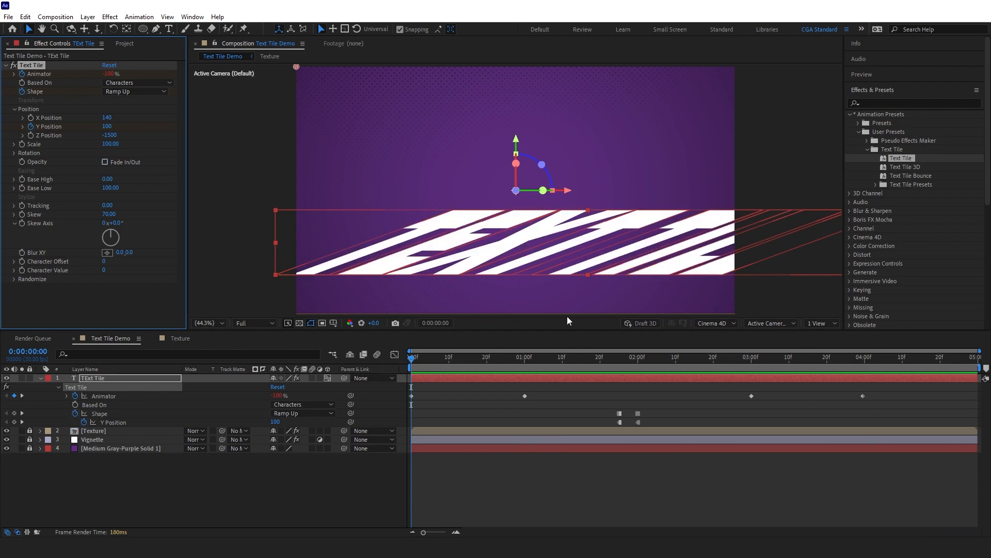
drag(454, 361, 582, 365)
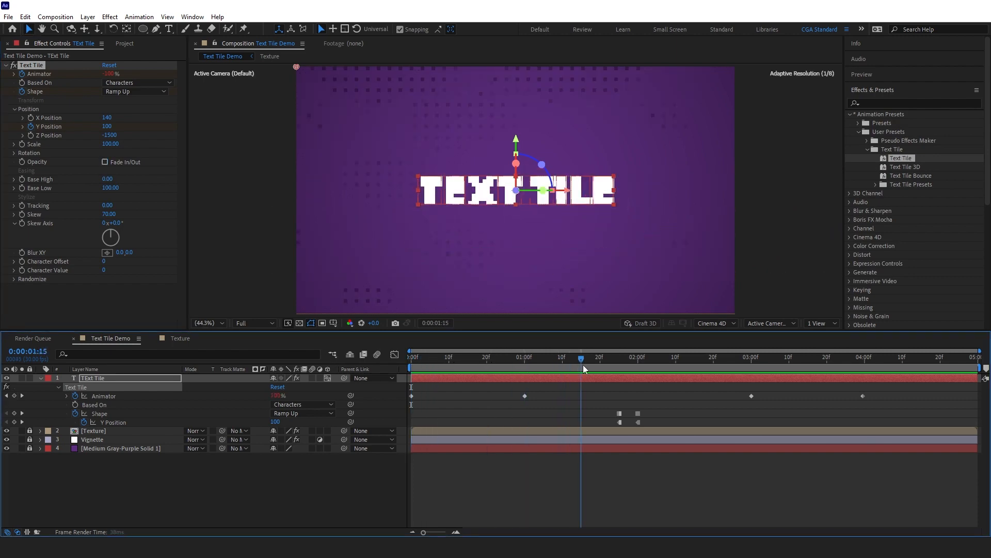
drag(437, 361, 422, 362)
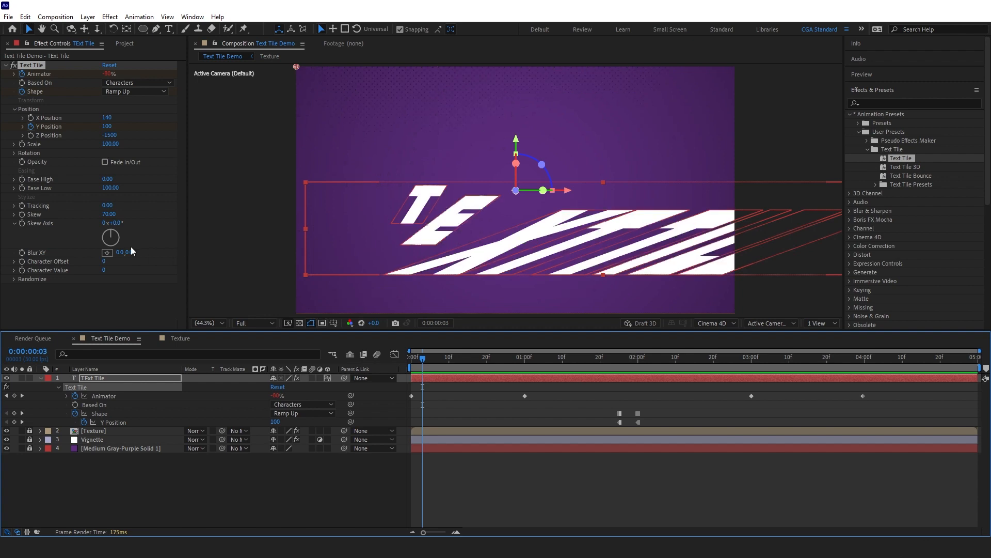
Step: Try rotating the Skew Axis to about -113°, and reset both Skew Axis and Skew to 0
drag(112, 236, 93, 245)
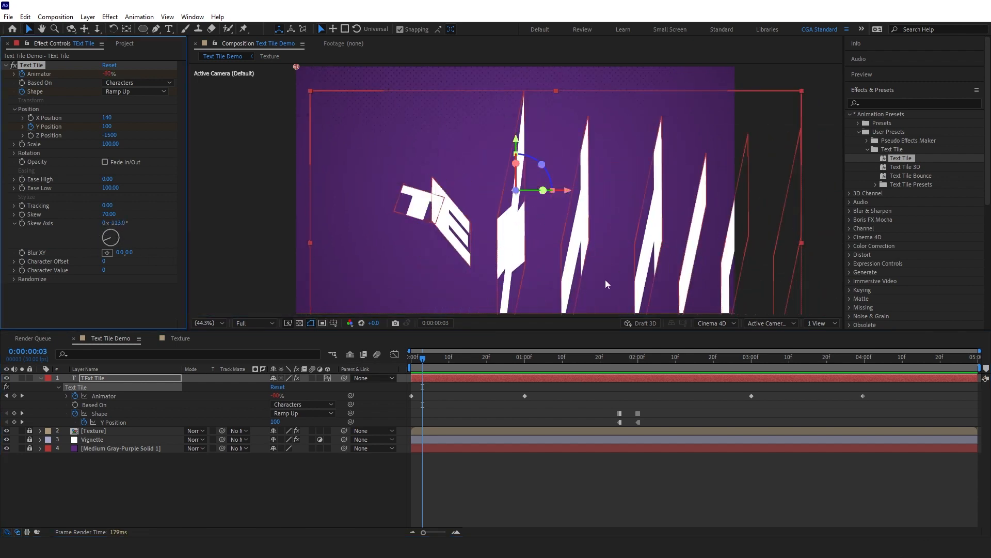
click(120, 223)
text(0)
key(shift+Tab)
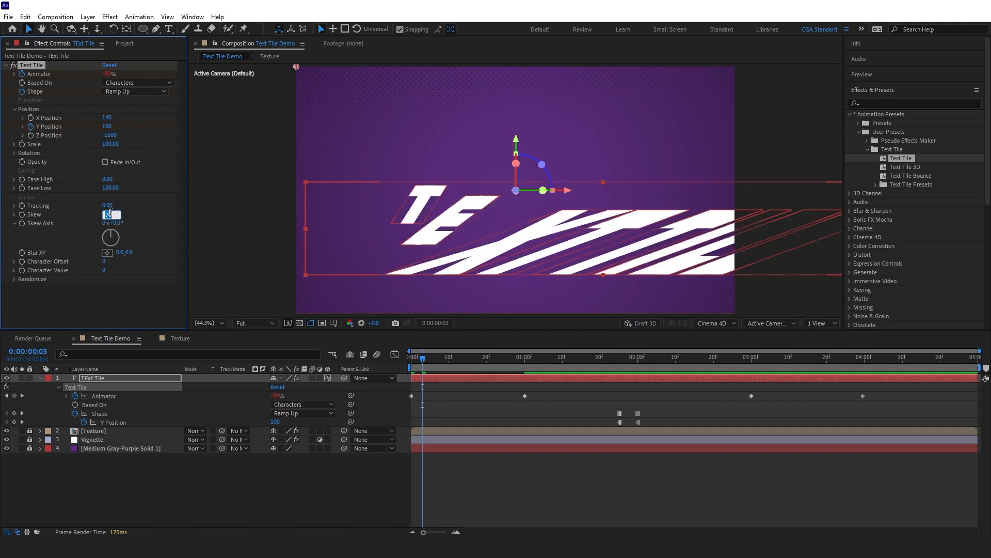
text(0)
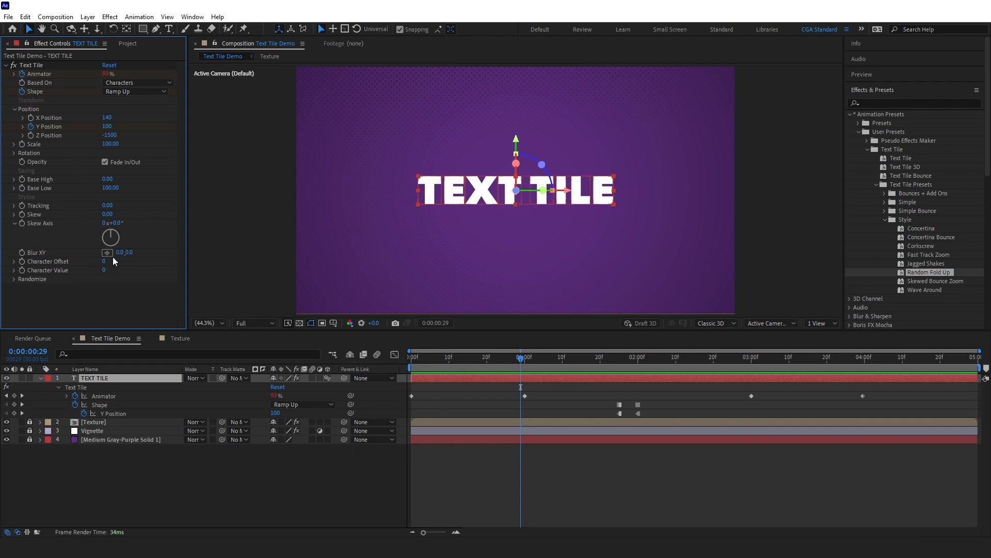
Step: Set the horizontal value of Blur XY to 50 and scrub back to frame 7 of the entrance
drag(117, 253, 120, 256)
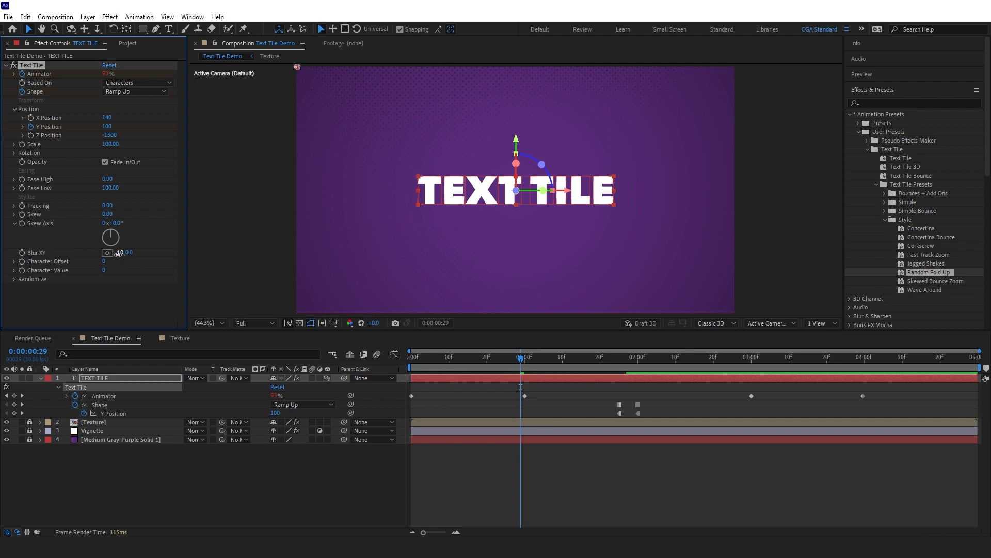
click(119, 253)
text(50)
key(Return)
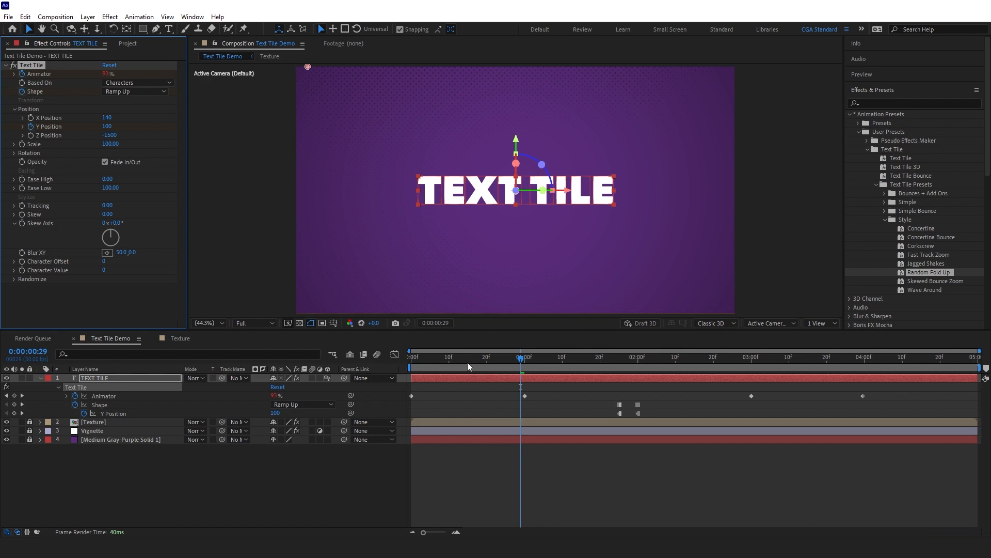
drag(467, 358, 441, 361)
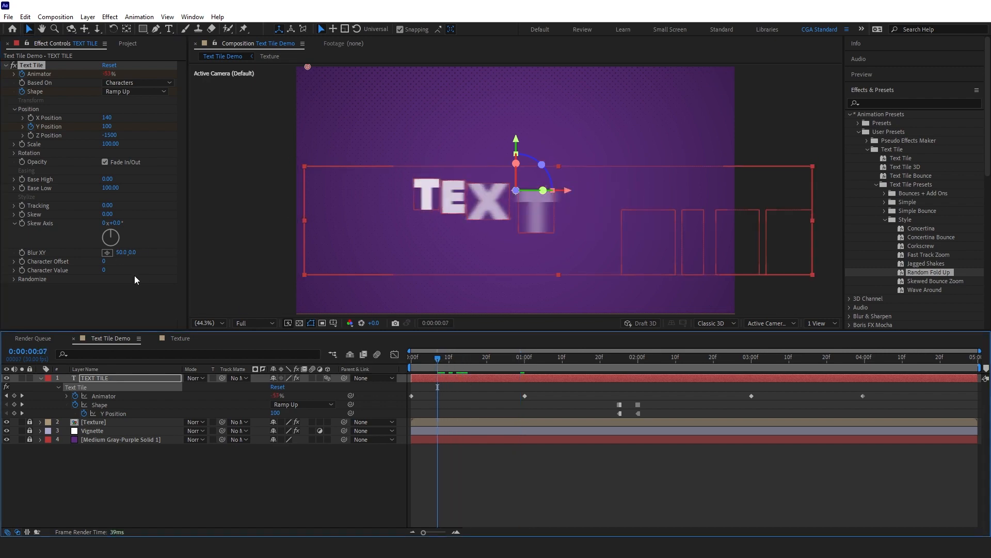
Step: Increase the horizontal value of Blur XY to 150
click(121, 252)
text(150)
key(Return)
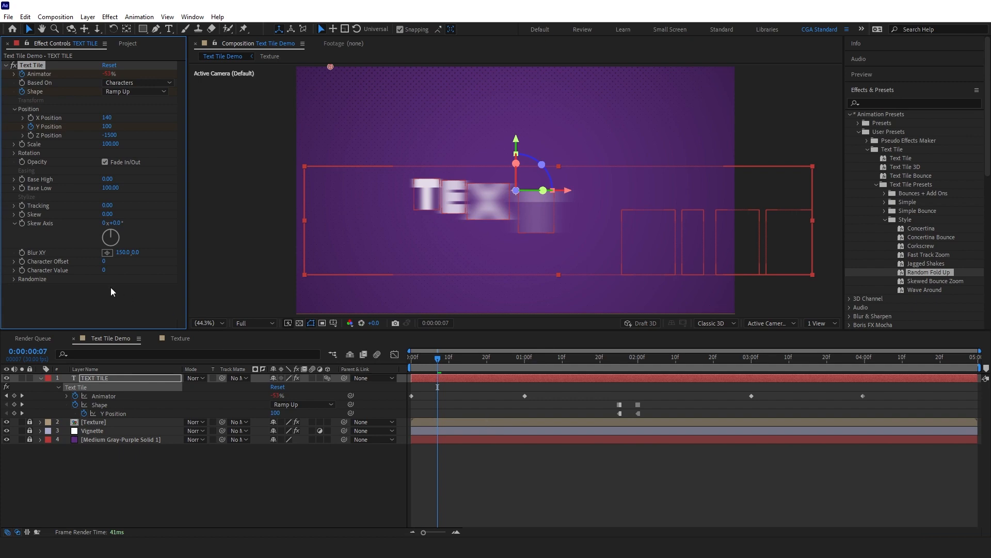
Step: Switch the blur to vertical only by setting Blur XY to 0 and 150
click(122, 254)
key(Tab)
text(15)
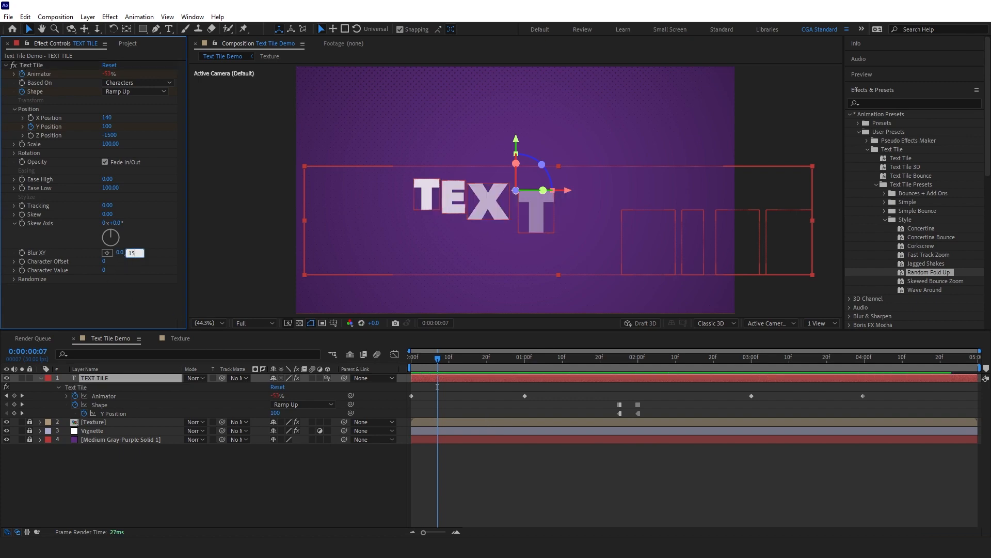
text(0)
key(Return)
Step: Set Blur XY to 150 on both axes and preview the animation from the start
click(121, 252)
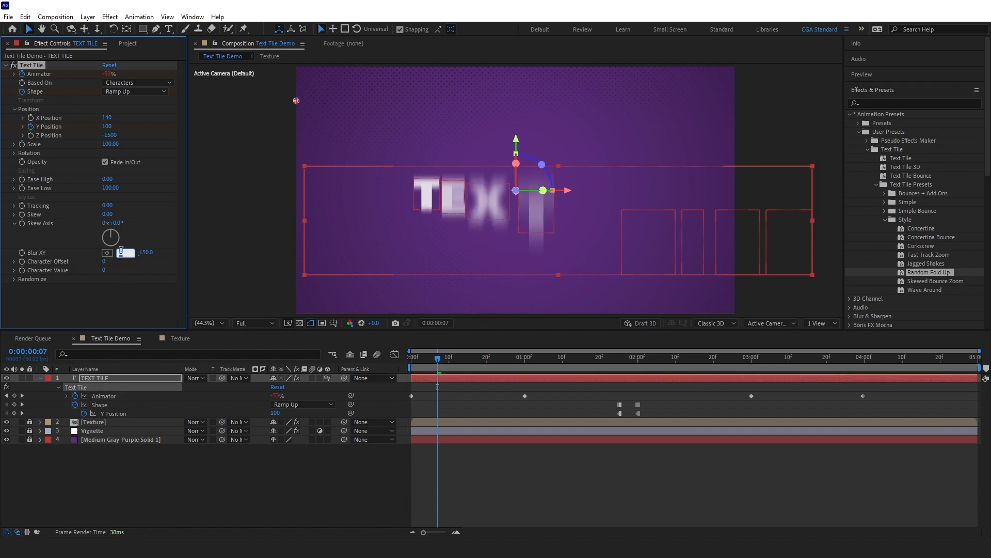
text(150)
key(Return)
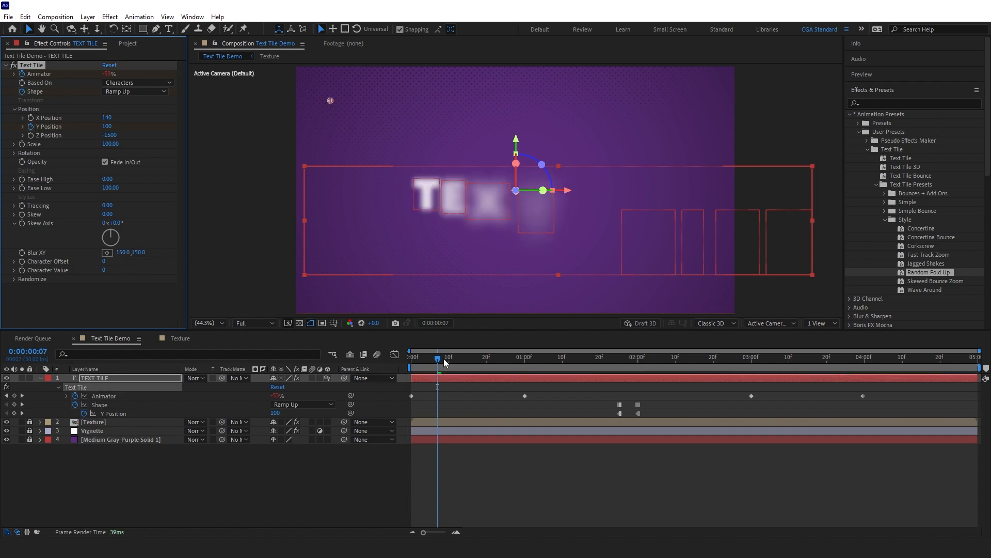
click(452, 395)
key(Home)
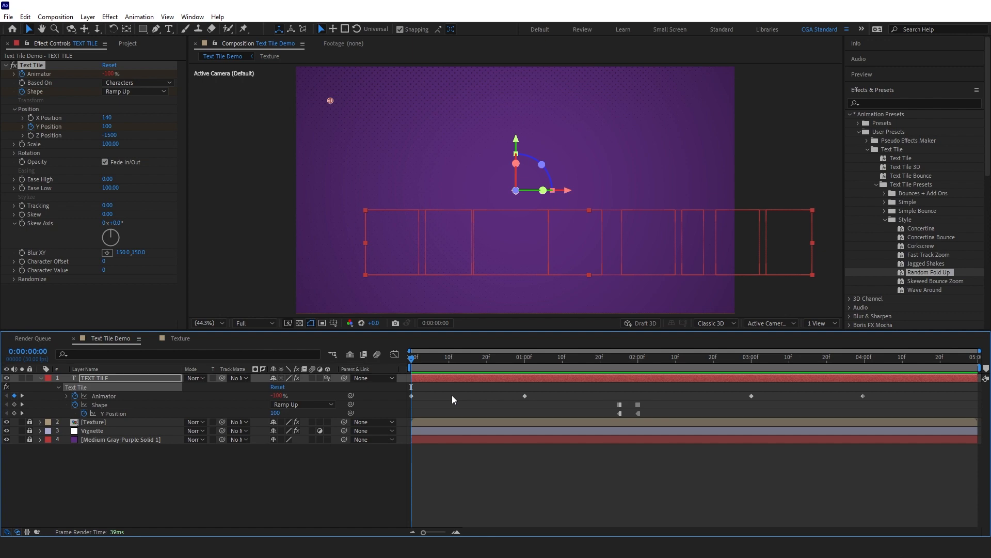
key(space)
click(128, 307)
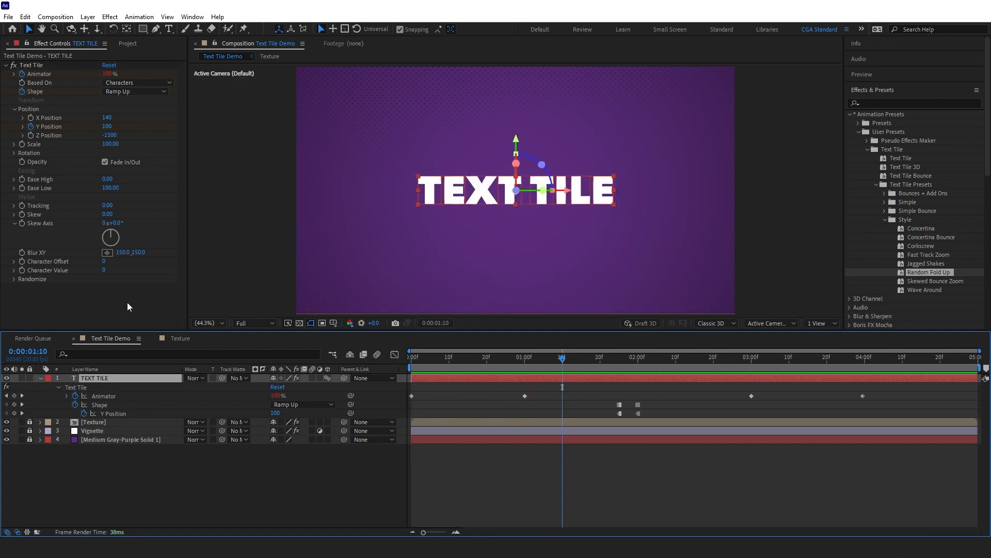
Step: Reset both Blur XY values to 0
click(123, 252)
text(0)
key(Return)
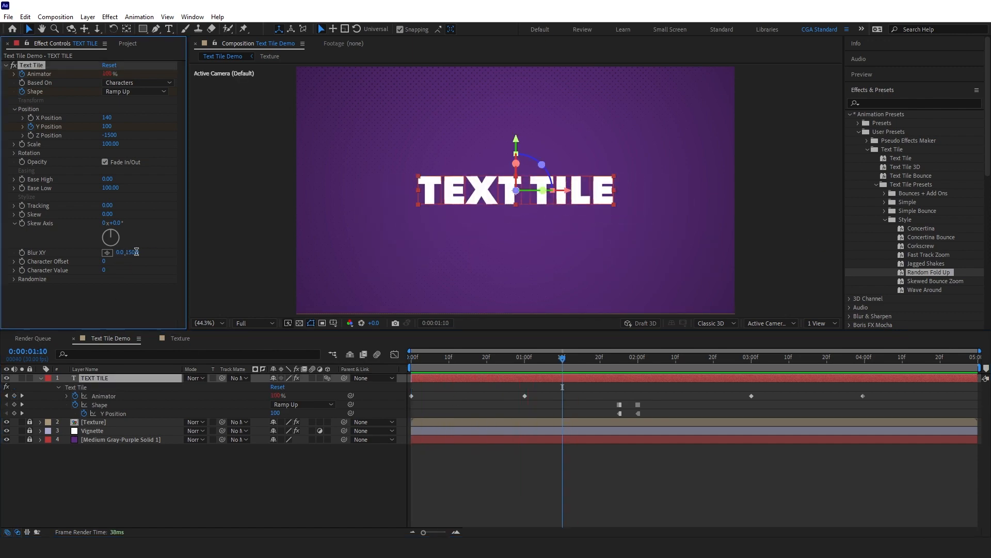
click(134, 253)
text(0)
key(Return)
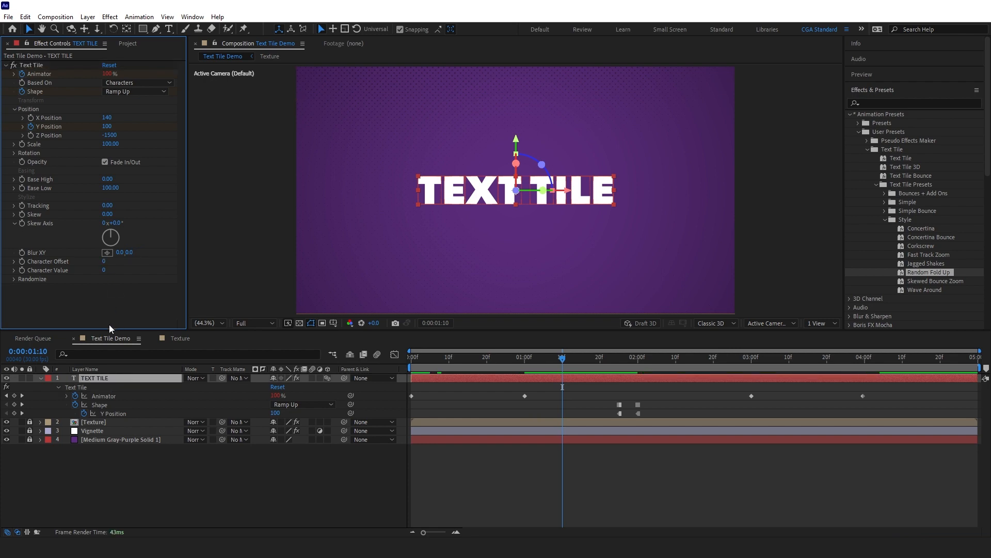
Step: Set the effect's Character Offset to 12, preview from the start, and scrub through the changing letters to frame 21
click(442, 356)
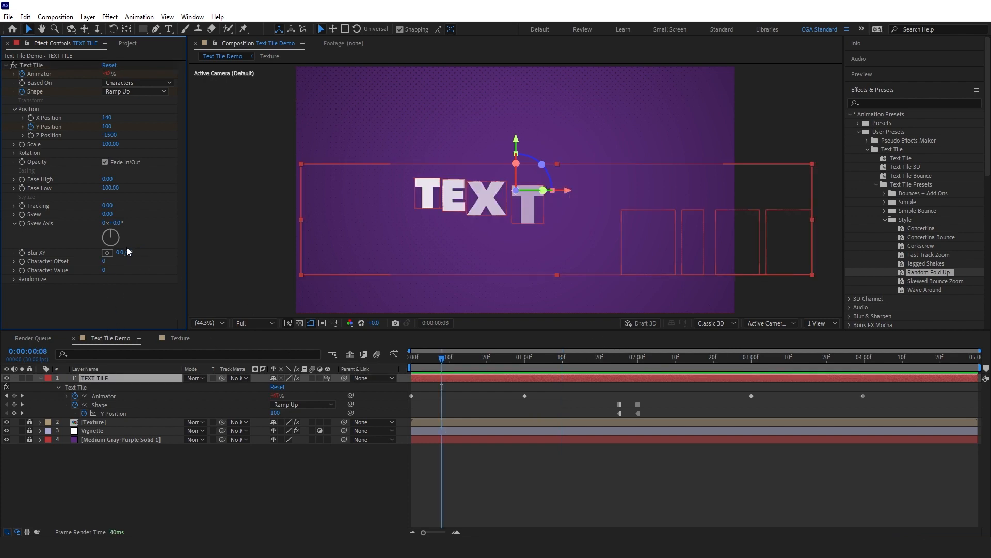
click(106, 261)
text(12)
key(Return)
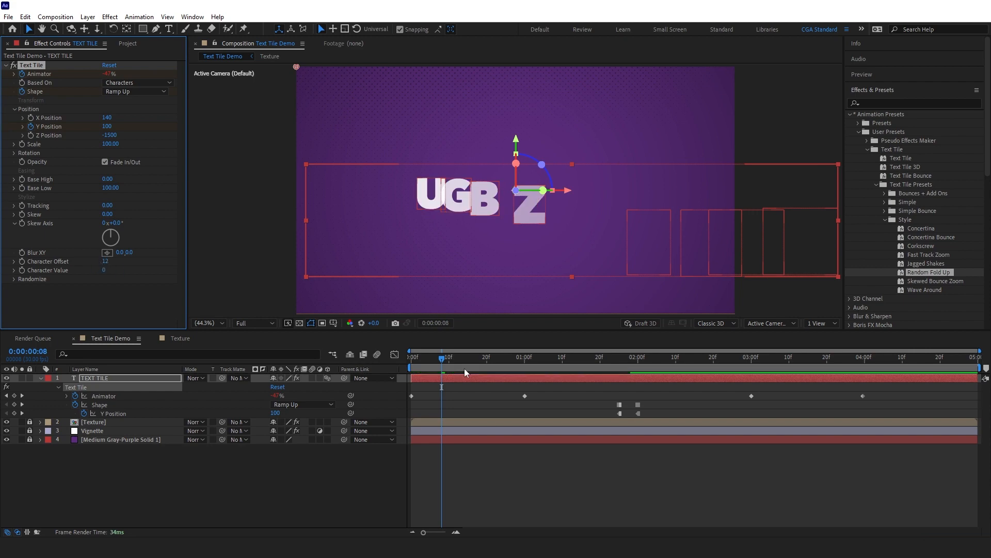
click(266, 382)
key(Home)
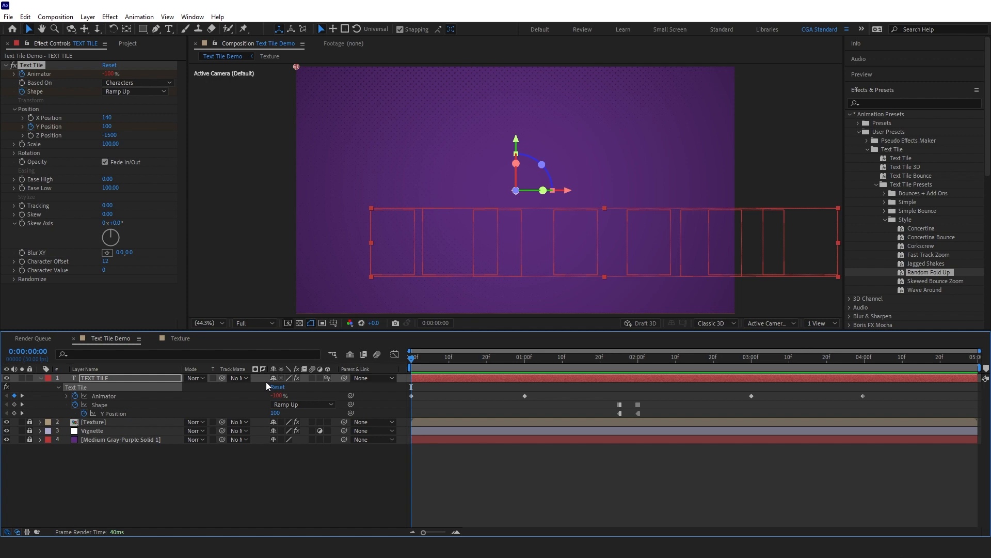
key(space)
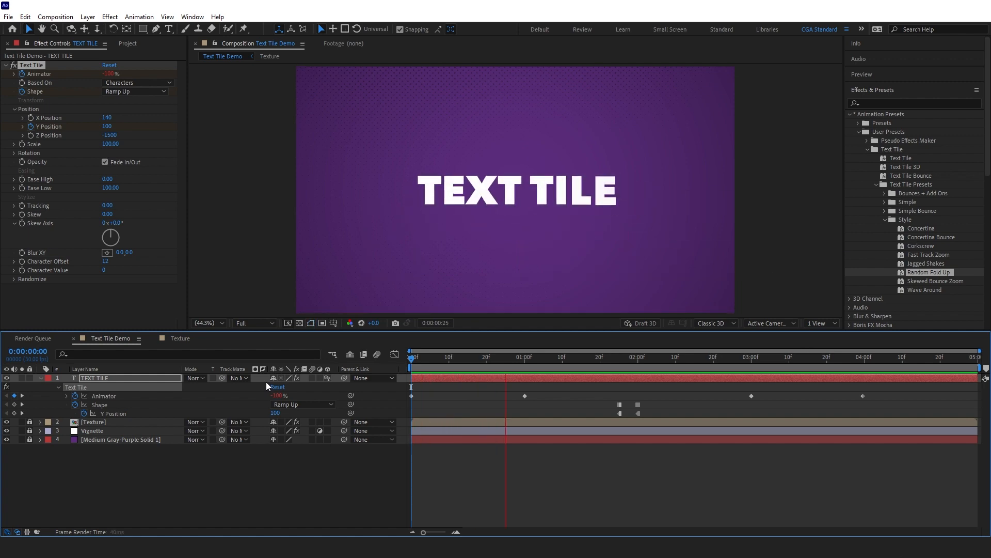
drag(415, 364, 491, 366)
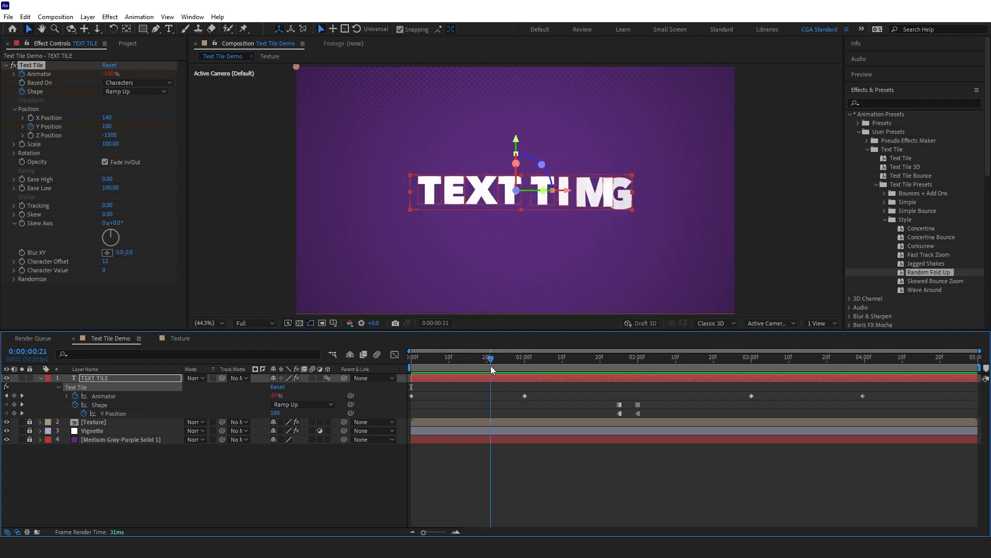
Step: Set the effect's Character Value to 3 and its Character Offset to 0
click(104, 271)
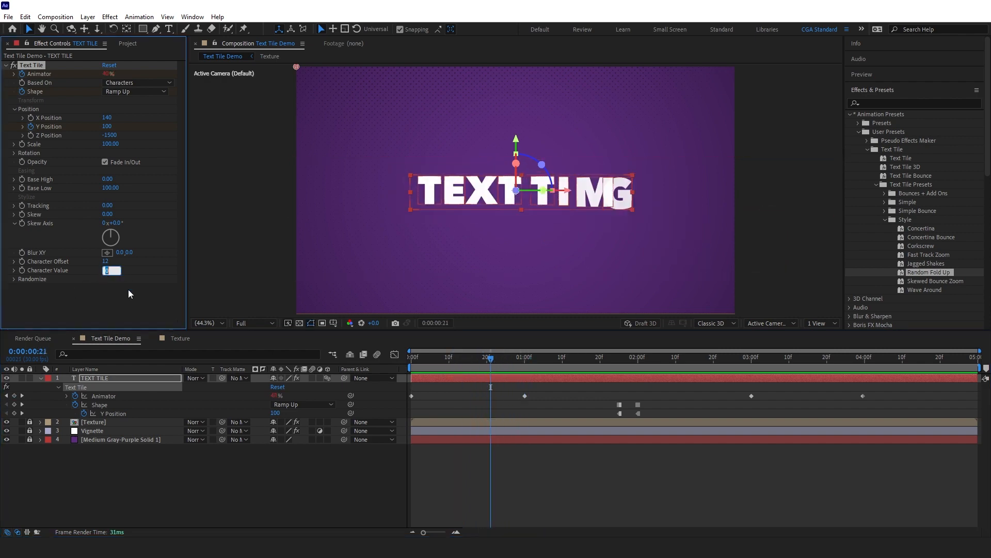
click(535, 470)
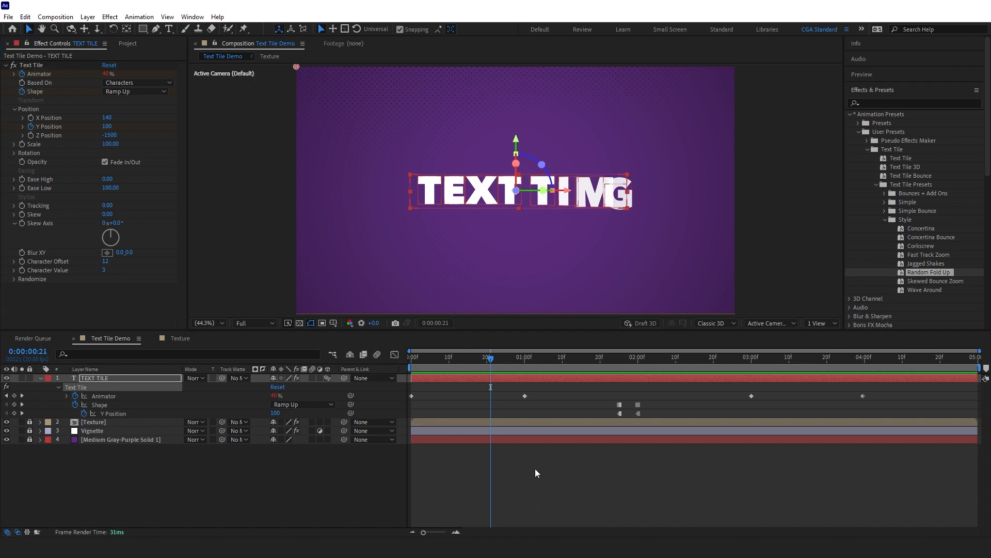
click(106, 262)
text(0)
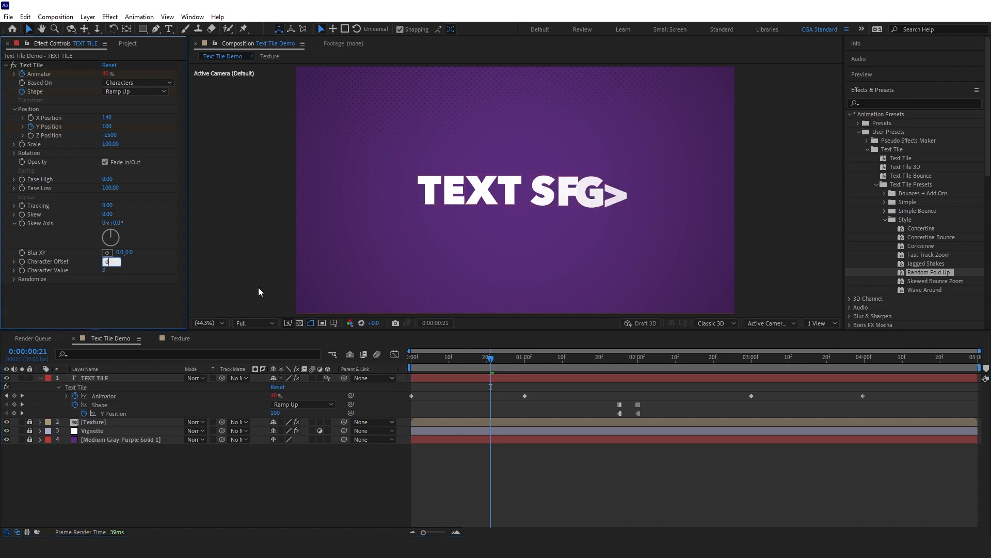
key(Return)
Step: Preview the animation from the start and scrub to frame 8 to examine how the characters change
key(Home)
key(space)
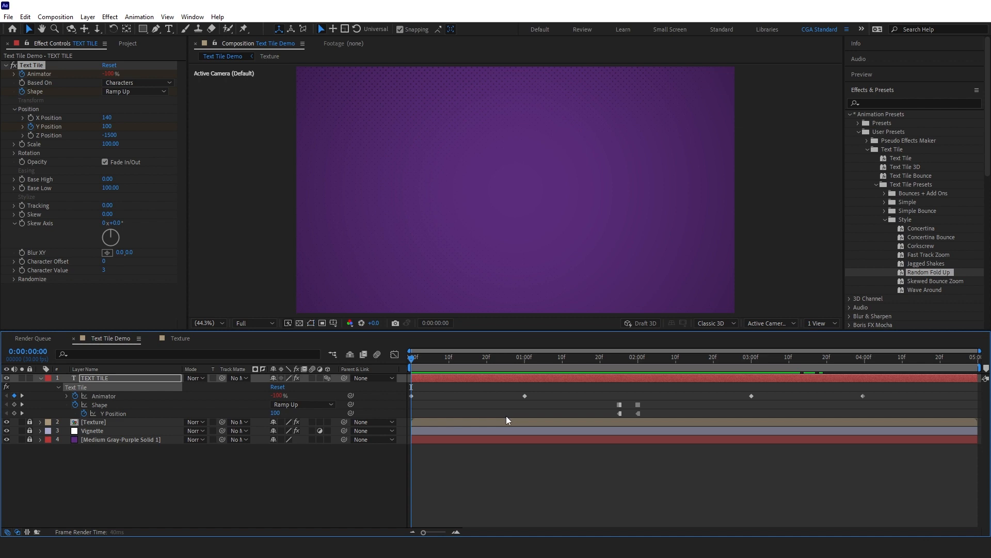
key(space)
key(space)
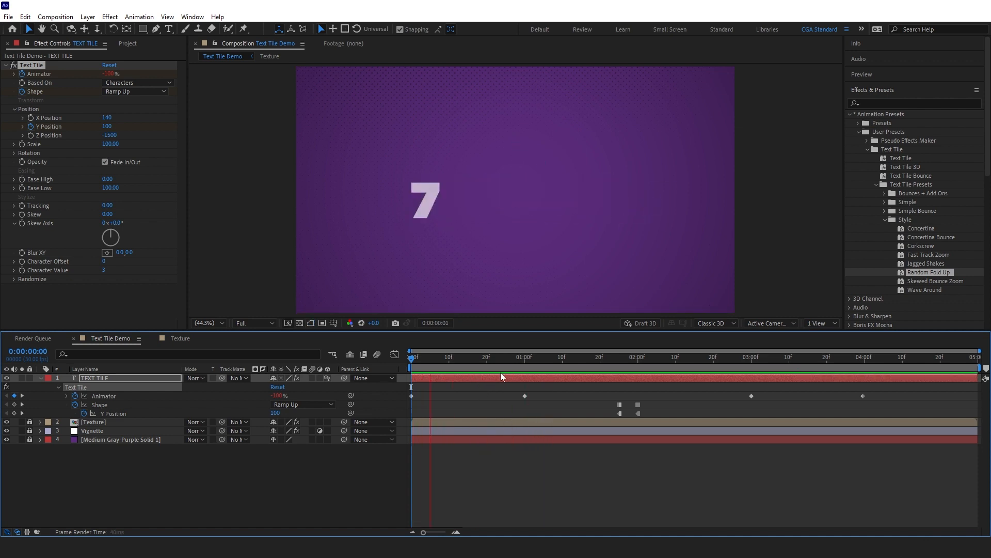
click(440, 362)
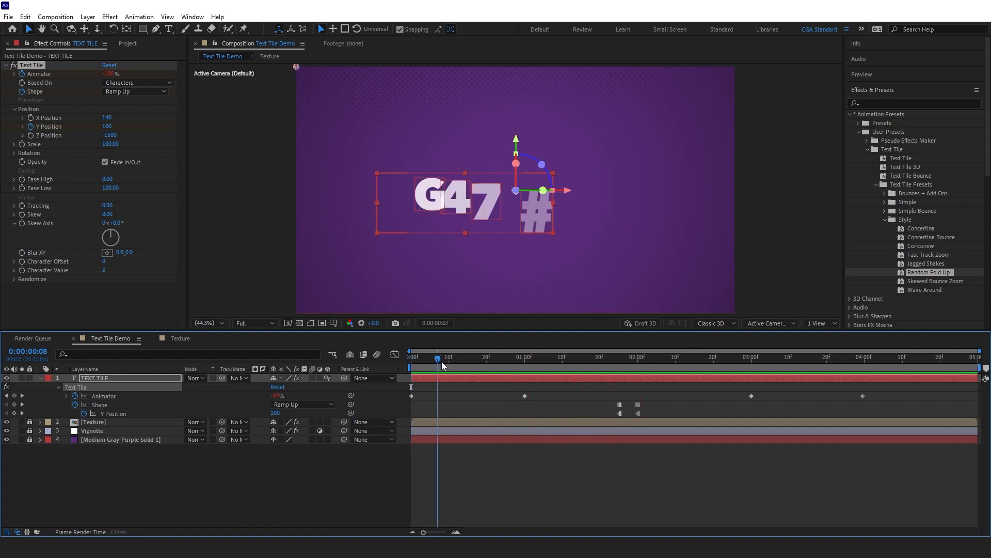
Step: Reset the Character Value to 0 and set the Character Offset to 12, returning to the first frame
click(103, 270)
text(0)
key(Return)
click(105, 261)
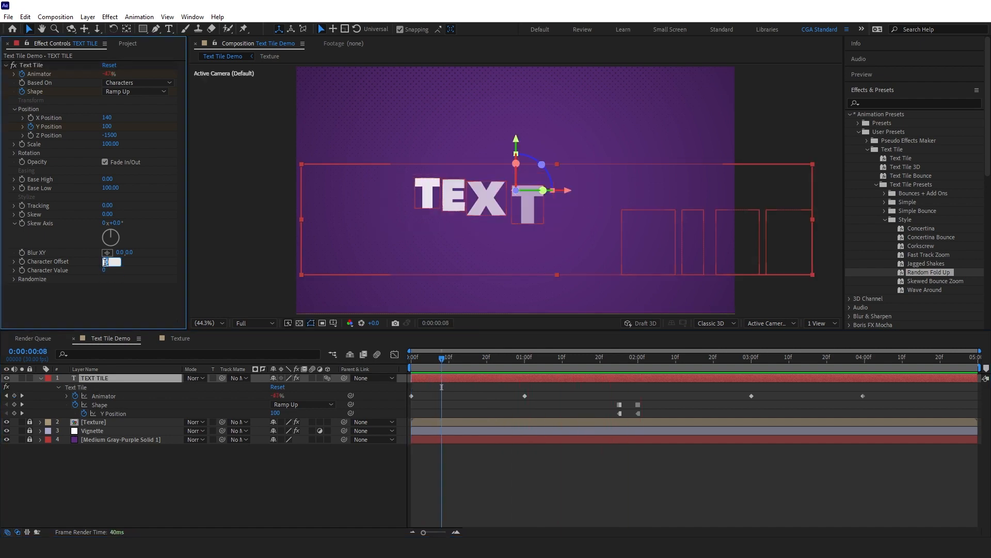
text(12)
key(Return)
key(Home)
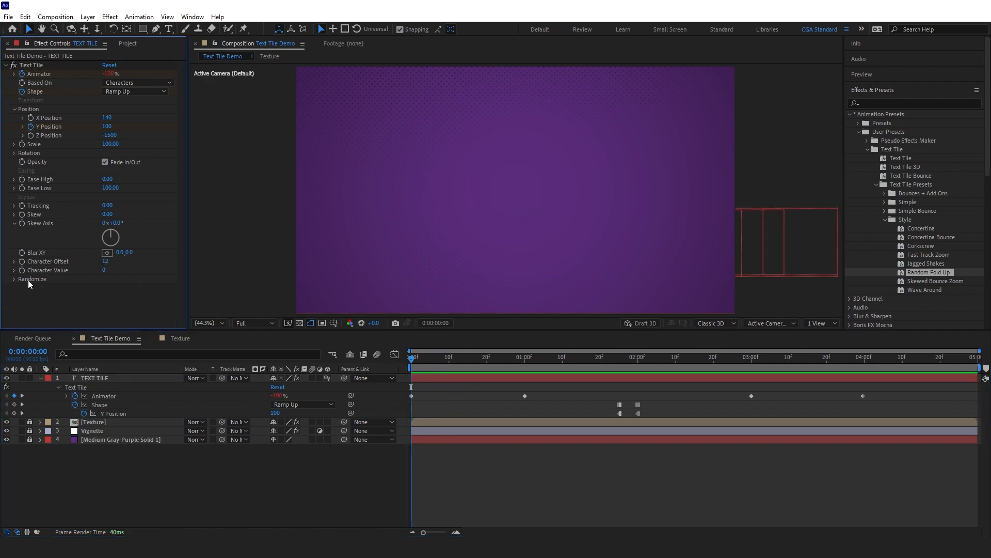
Step: Turn on Randomize Order, preview the animation from the start, and scrub to frame 14
click(14, 279)
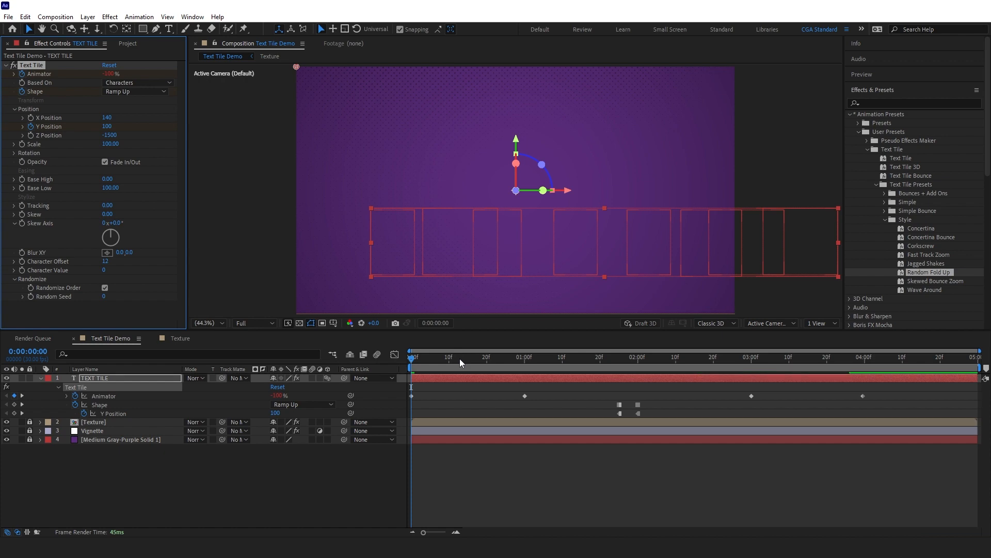
key(space)
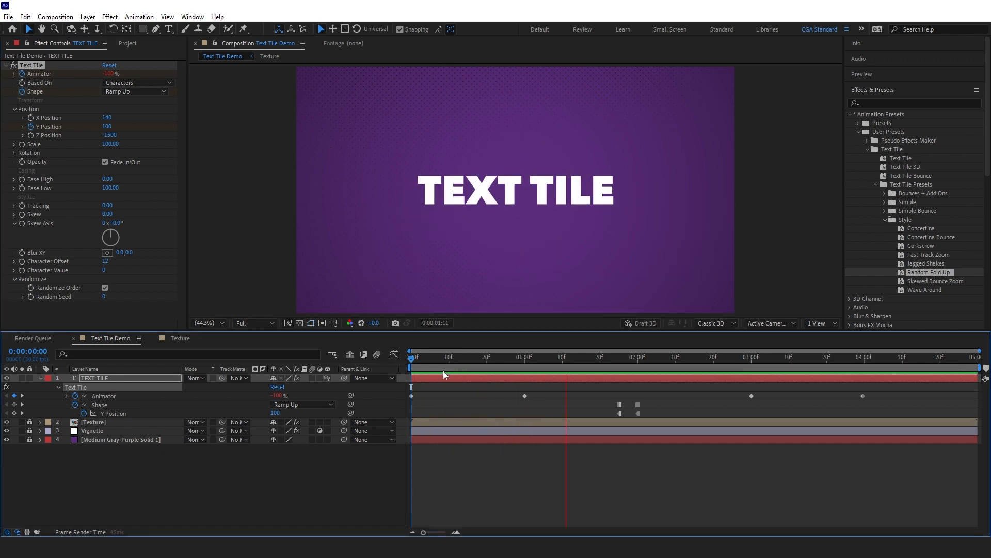
click(464, 358)
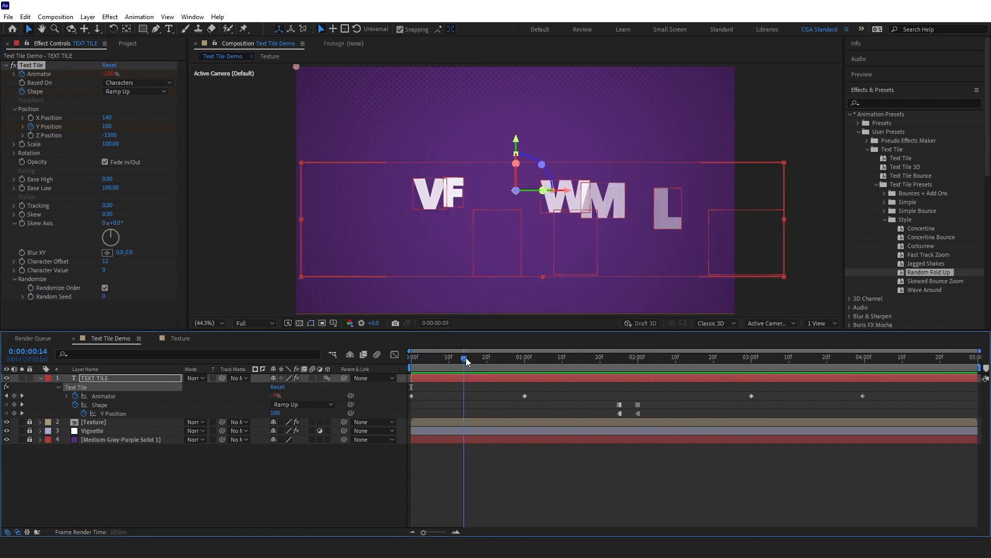
Step: Change Based On to Words and scrub through the word-by-word animation to frame 20
click(139, 83)
click(129, 117)
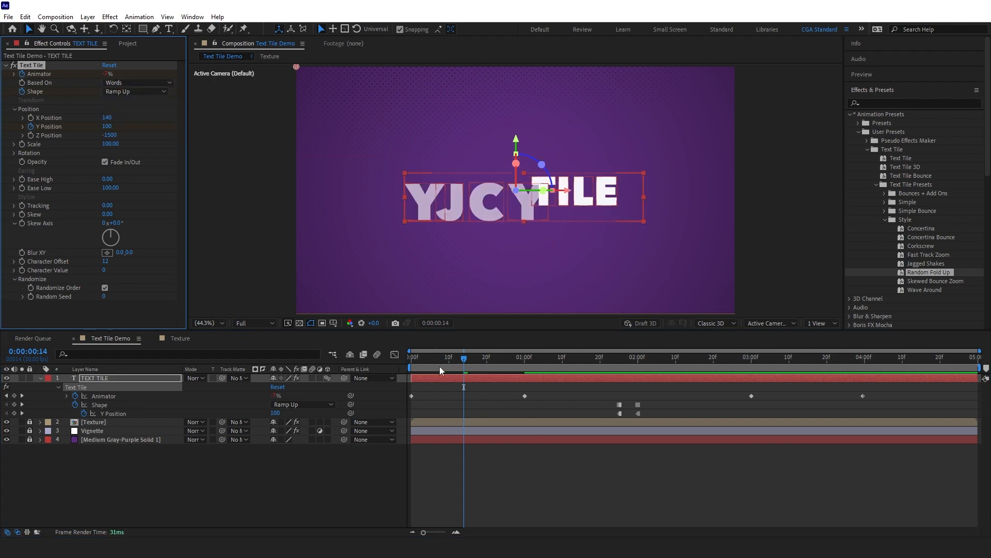
click(439, 366)
key(Home)
drag(438, 364, 486, 361)
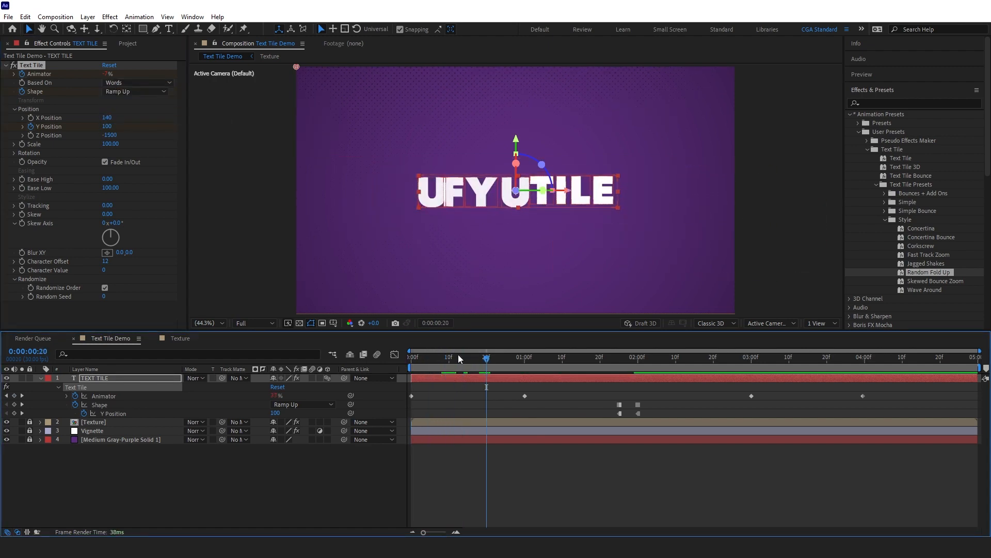
Step: Go to 1:18 and add a second line reading TESTS to the text layer
click(594, 358)
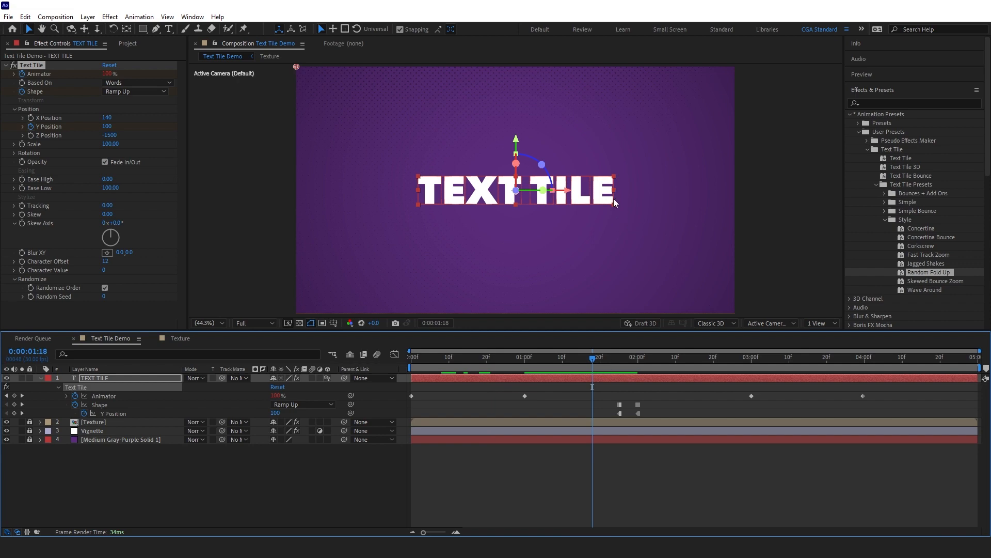
key(ctrl+t)
key(Return)
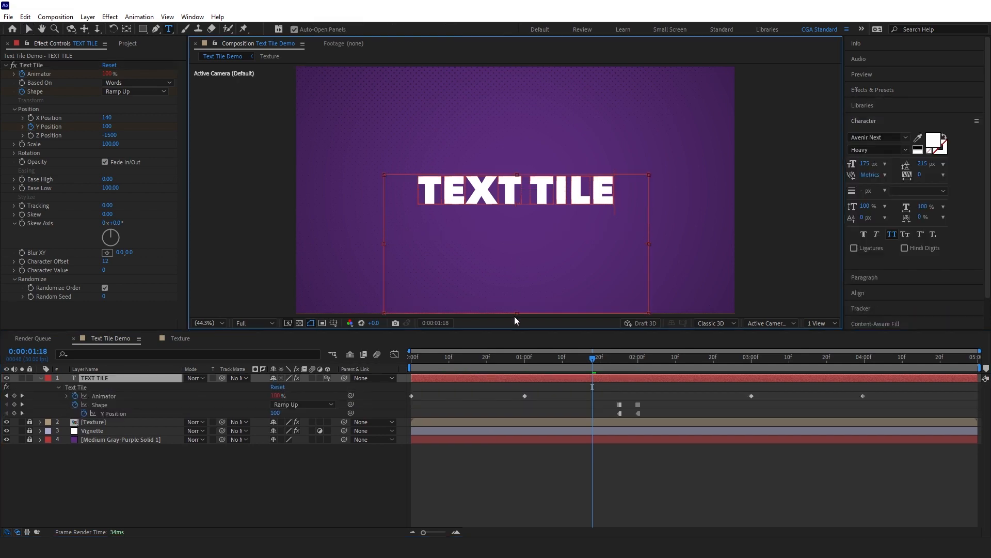
text(TESTS)
click(612, 378)
Step: Preview the two-line text animation from the start and scrub to frame 23
key(Home)
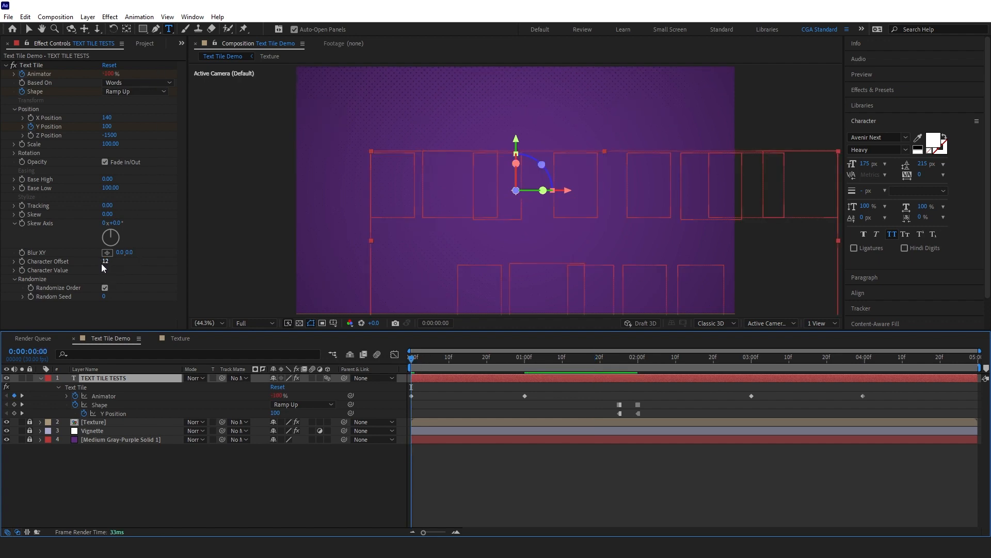
key(space)
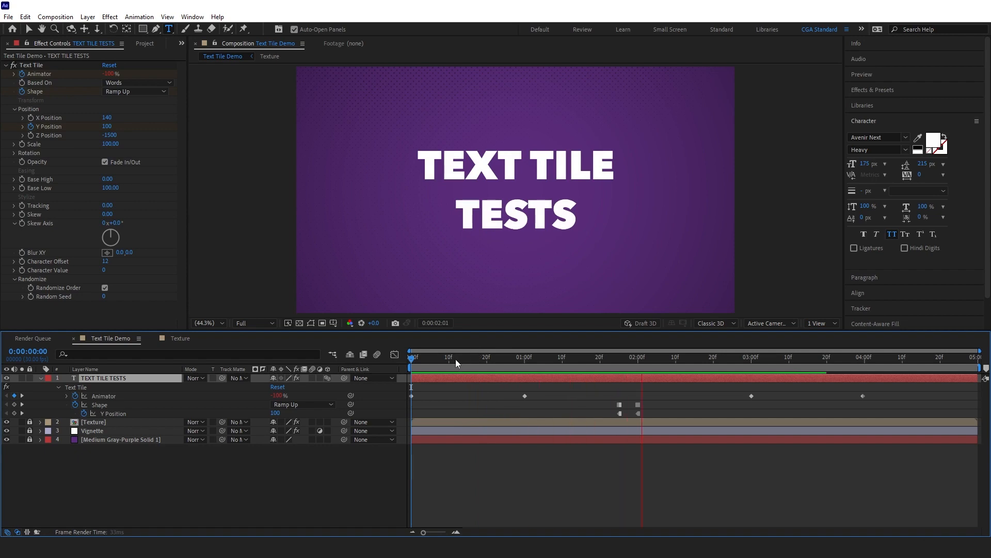
drag(456, 362, 497, 360)
Step: Set Based On to Characters, preview the randomized animation, and stop at 1:06
click(126, 83)
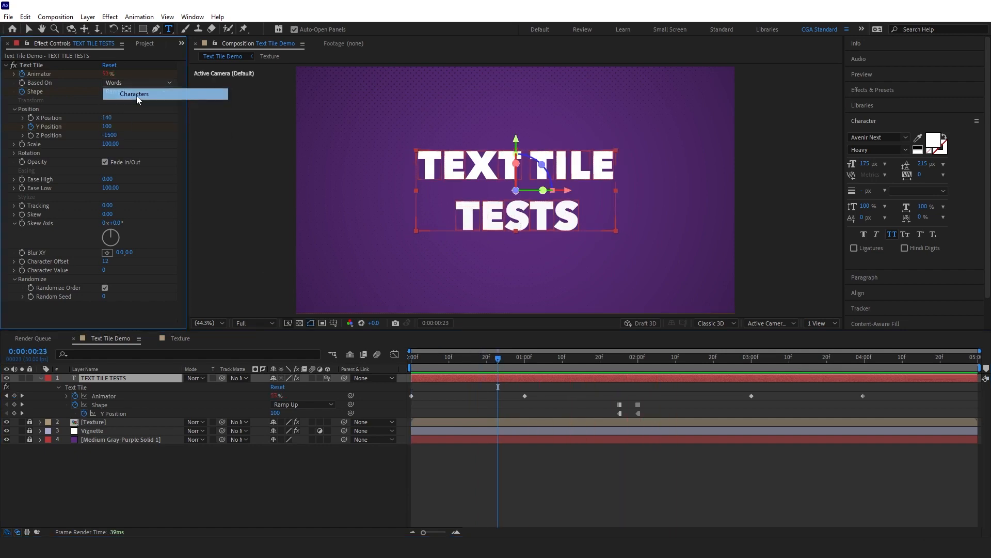
click(138, 94)
key(space)
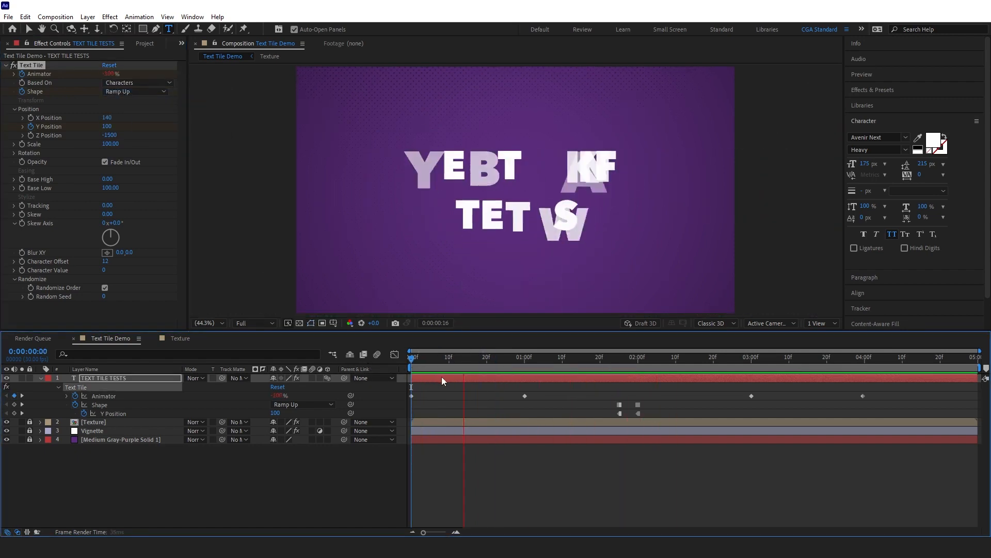
click(550, 365)
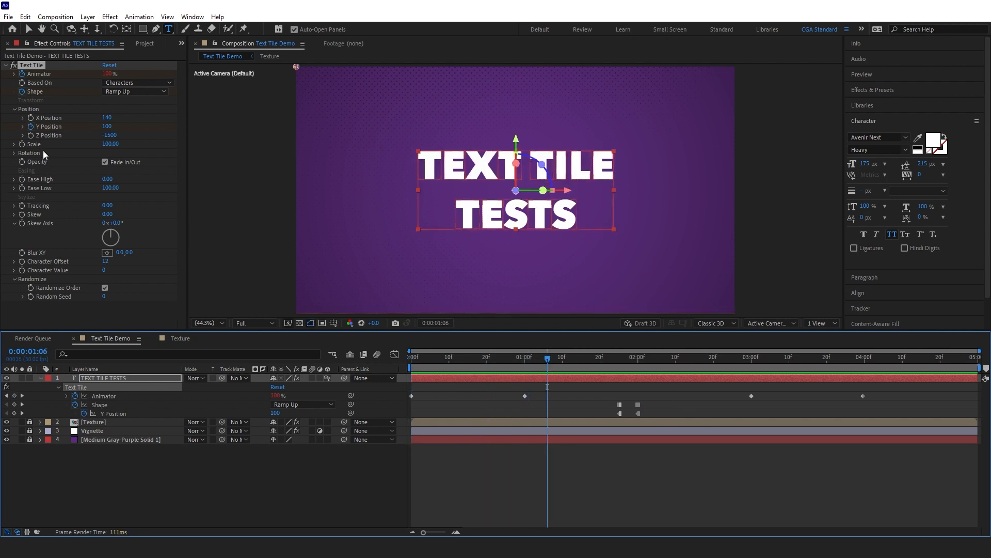
Step: Expand the effect's Scale and Rotation controls and the text layer's Text properties, enlarging the timeline to show the full animator list
click(14, 144)
click(14, 166)
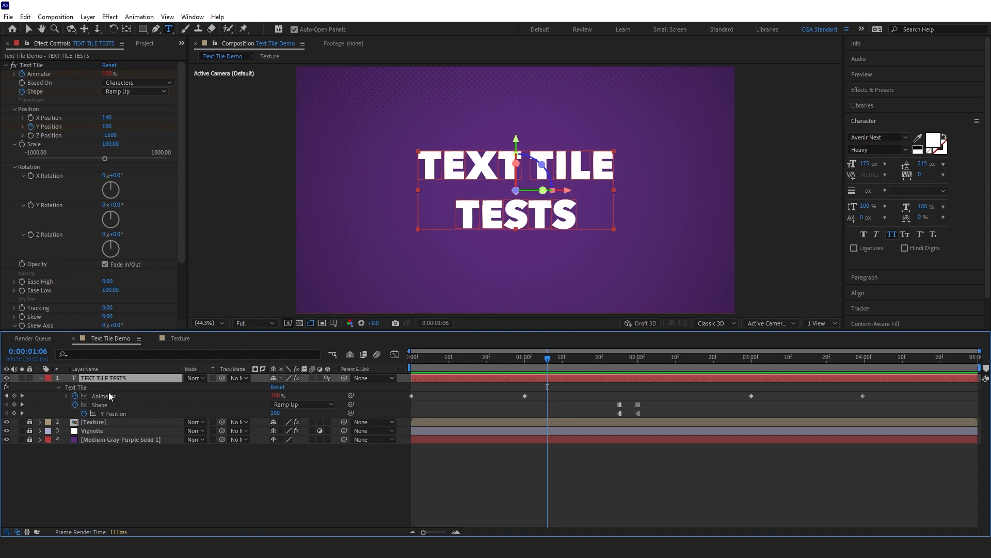
click(41, 378)
click(40, 378)
click(64, 388)
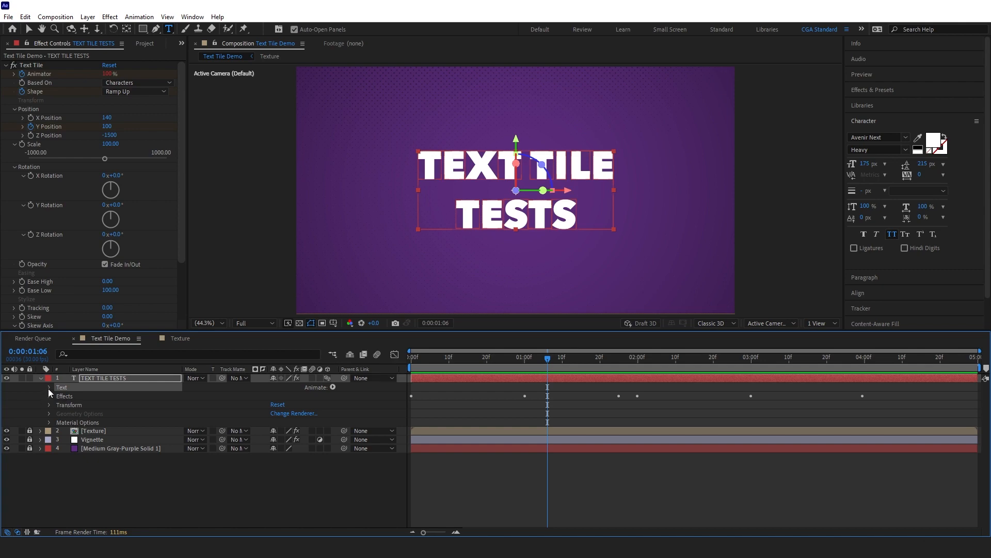
click(49, 388)
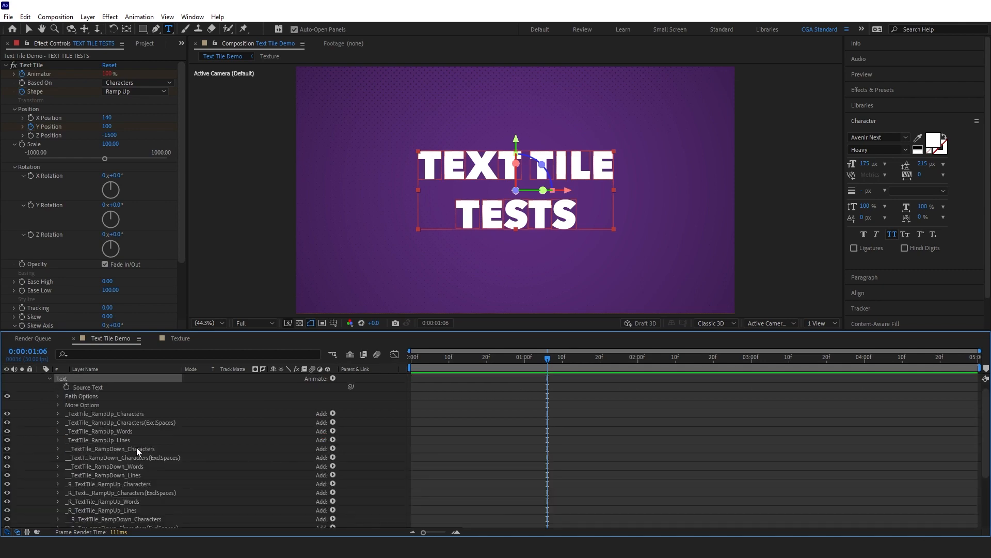
scroll(136, 450, up, 4)
drag(485, 293, 481, 246)
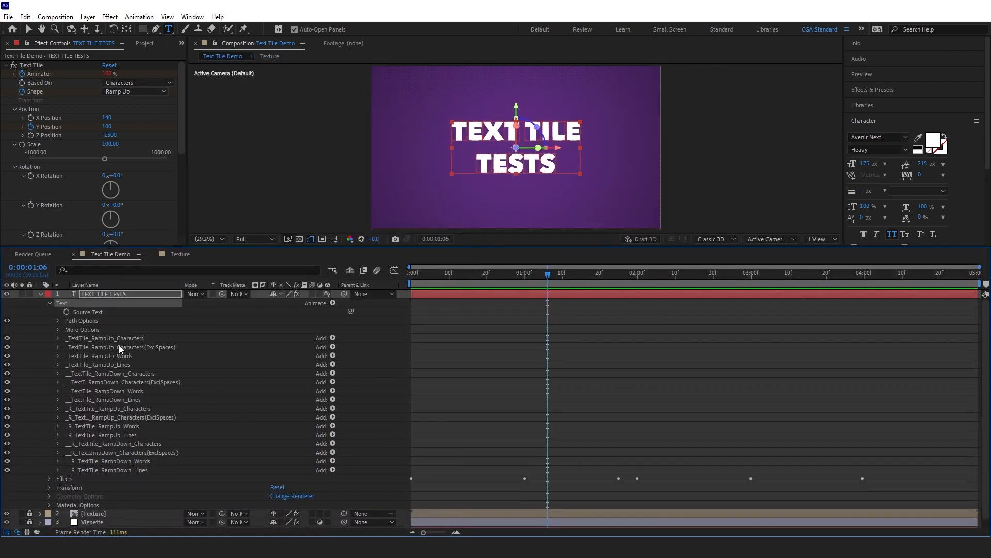
Step: Select all the Text Tile animators to point them out, and expand the text's More Options
click(118, 339)
shift+click(92, 470)
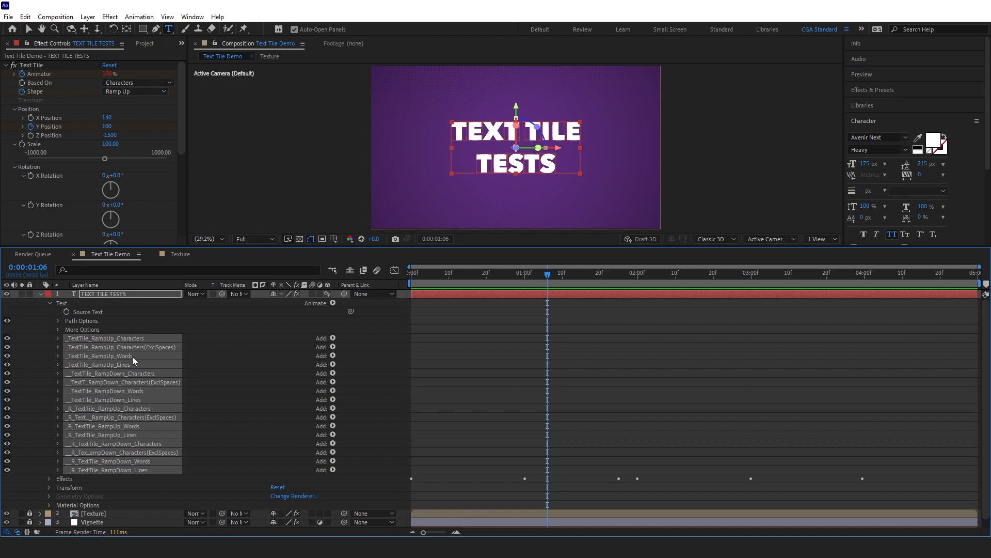
click(83, 330)
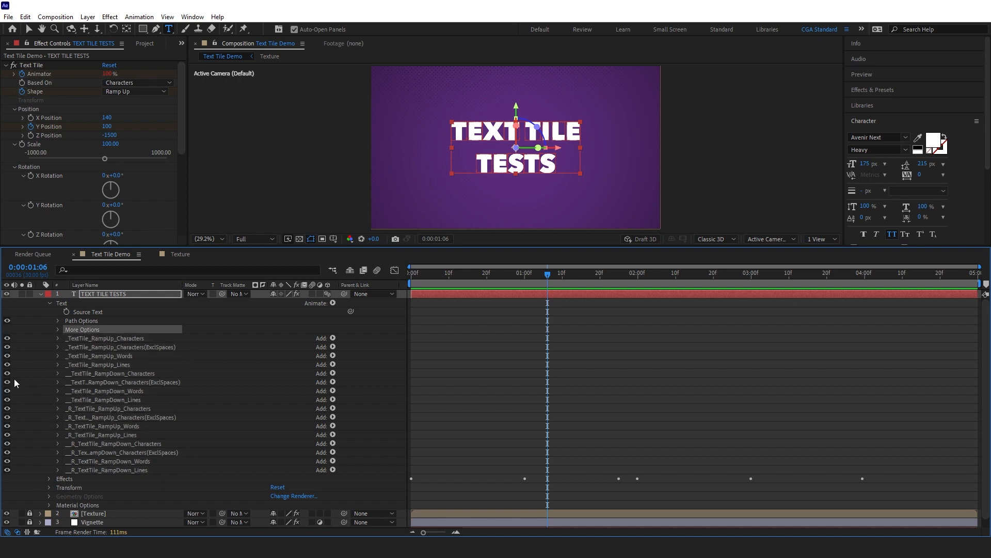
click(57, 330)
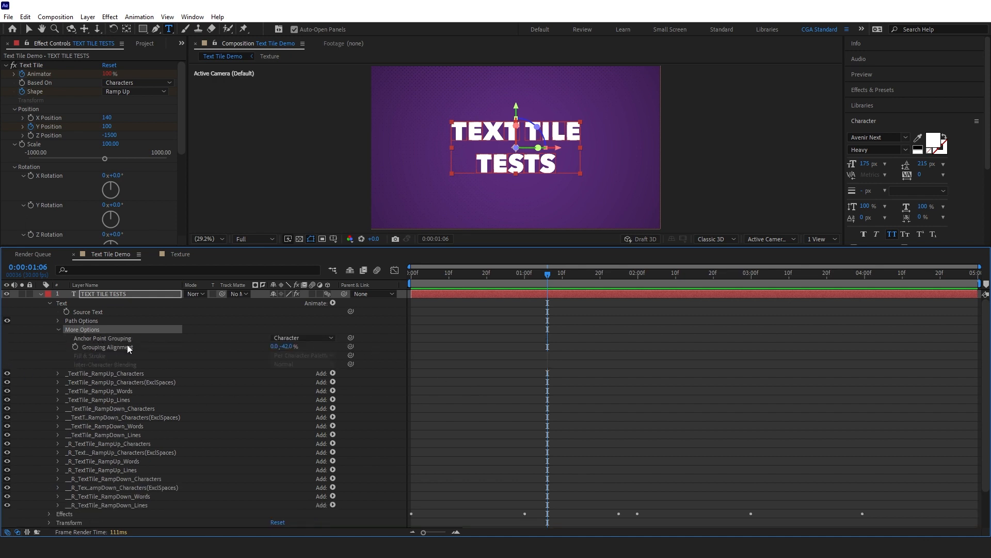
Step: Zoom in on the text and set the vertical Grouping Alignment to -44% to adjust the characters' anchor points
key(v)
key(period)
key(period)
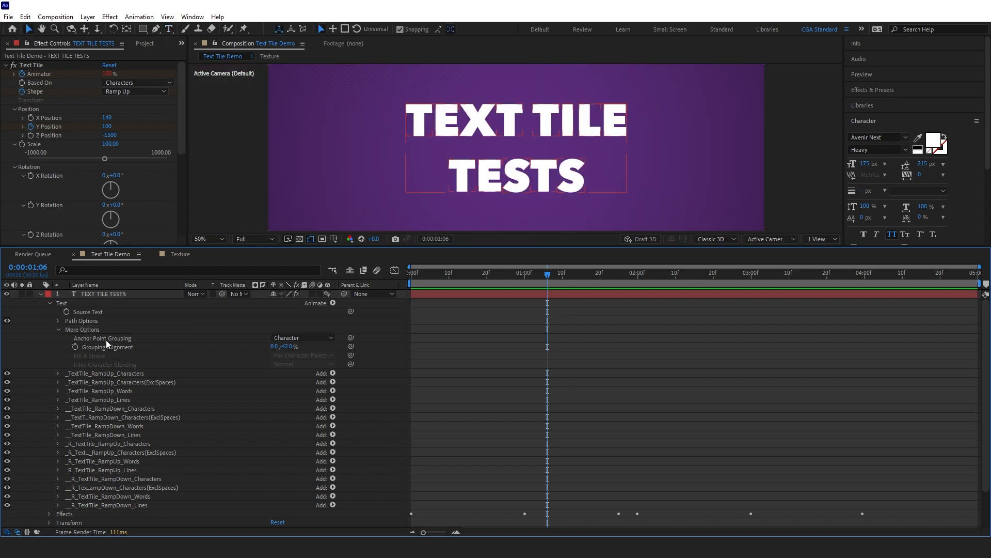
drag(286, 347, 292, 355)
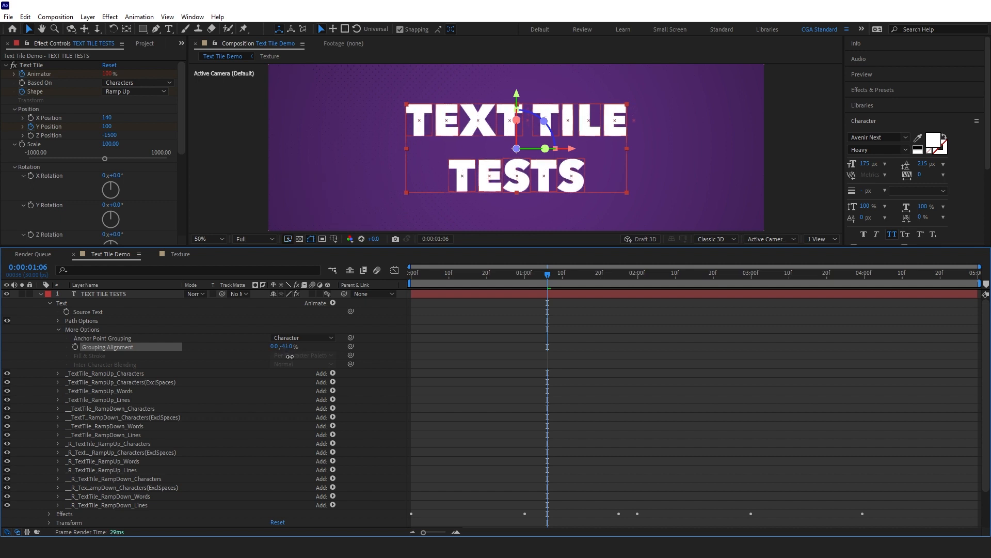
drag(293, 358, 295, 357)
drag(295, 359, 294, 358)
Step: At frame 15, set X, Y and Z Position and Character Offset to 0, and turn off Randomize Order
drag(465, 285, 467, 284)
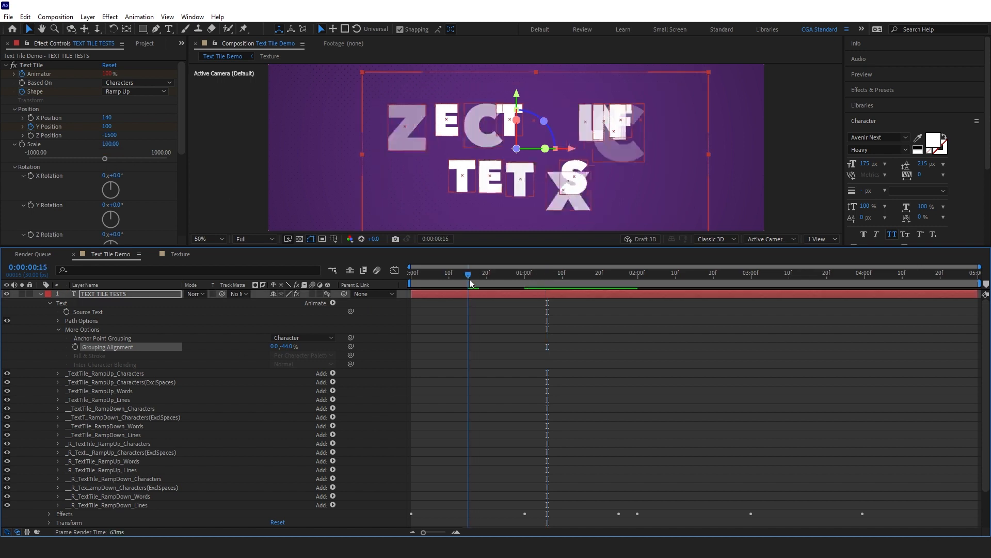
click(108, 117)
scroll(183, 170, down, 3)
click(105, 228)
drag(185, 171, 172, 114)
text(0)
key(Return)
click(105, 230)
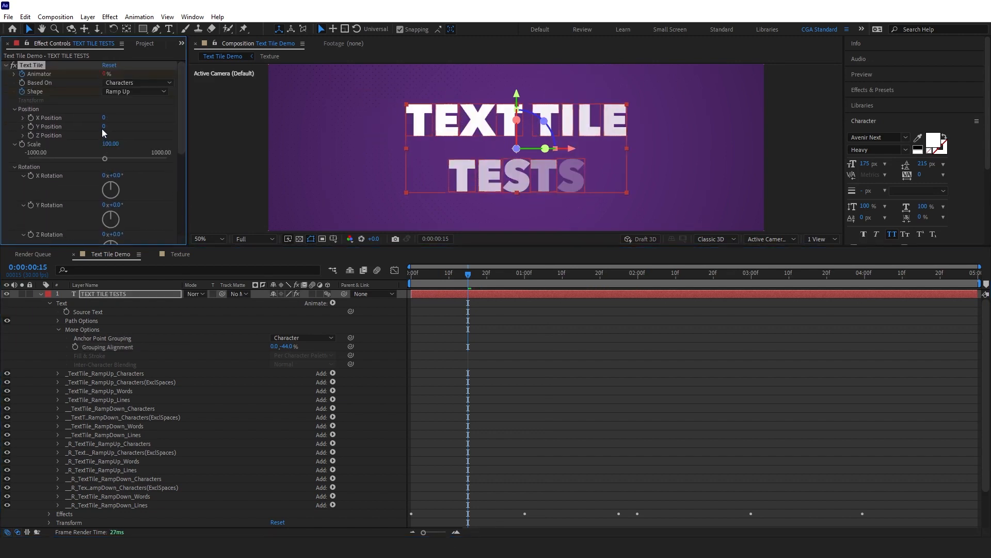
Step: Set the effect's Y Position to 90 and Scale to 20, and change the vertical Grouping Alignment to -4%
drag(106, 126, 153, 126)
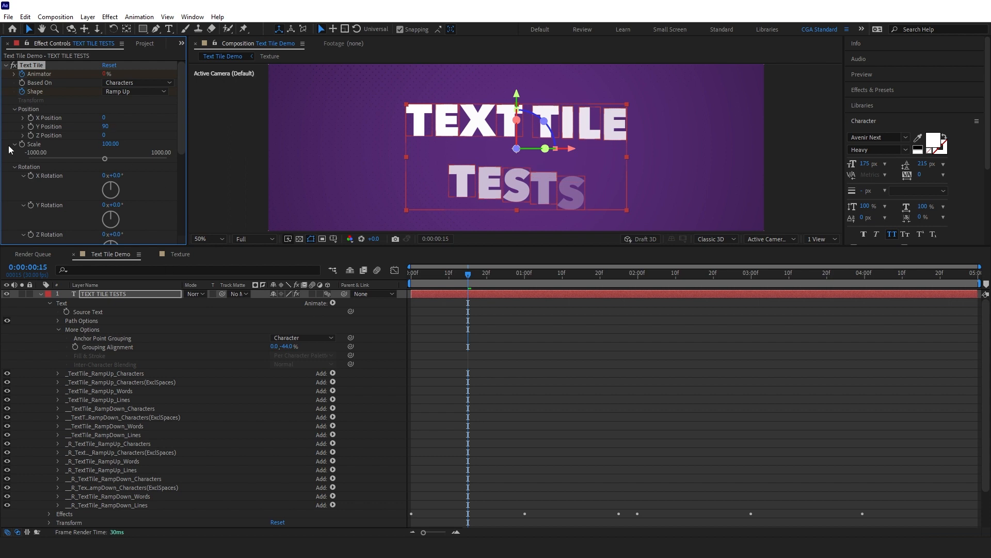
drag(111, 144, 106, 143)
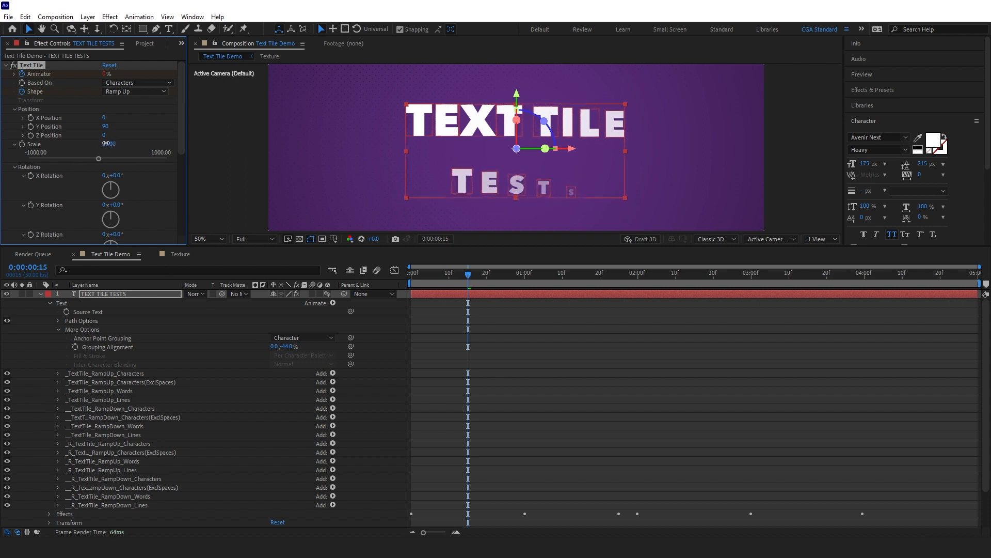
click(285, 346)
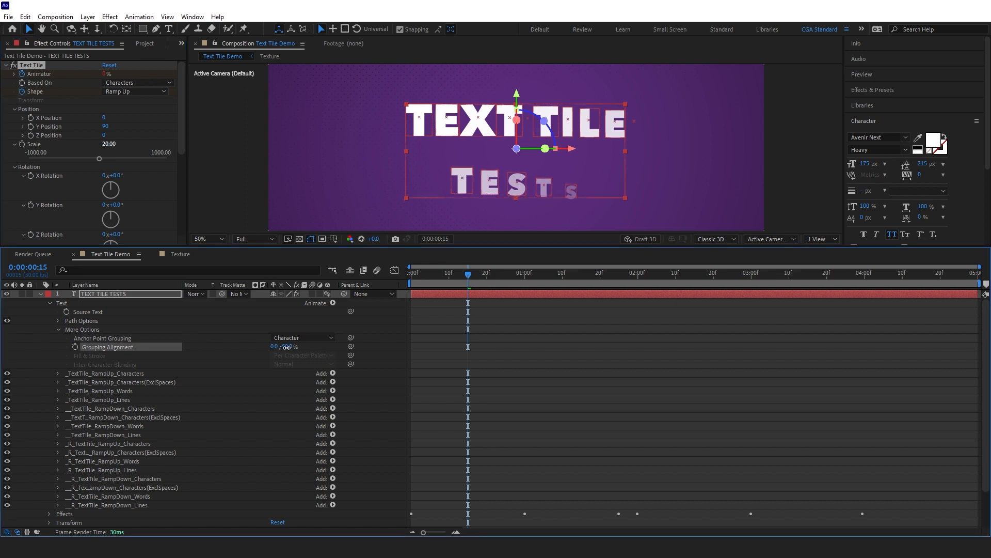
drag(285, 346, 310, 354)
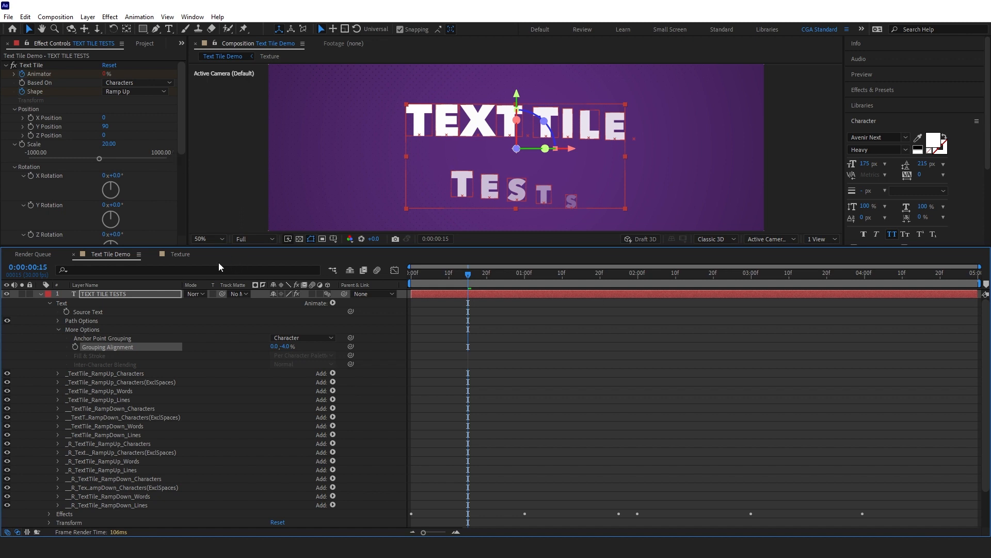
Step: Set the effect's Z Rotation to 94° and the vertical Grouping Alignment to -42% to shift the characters' rotation pivots
scroll(77, 172, down, 2)
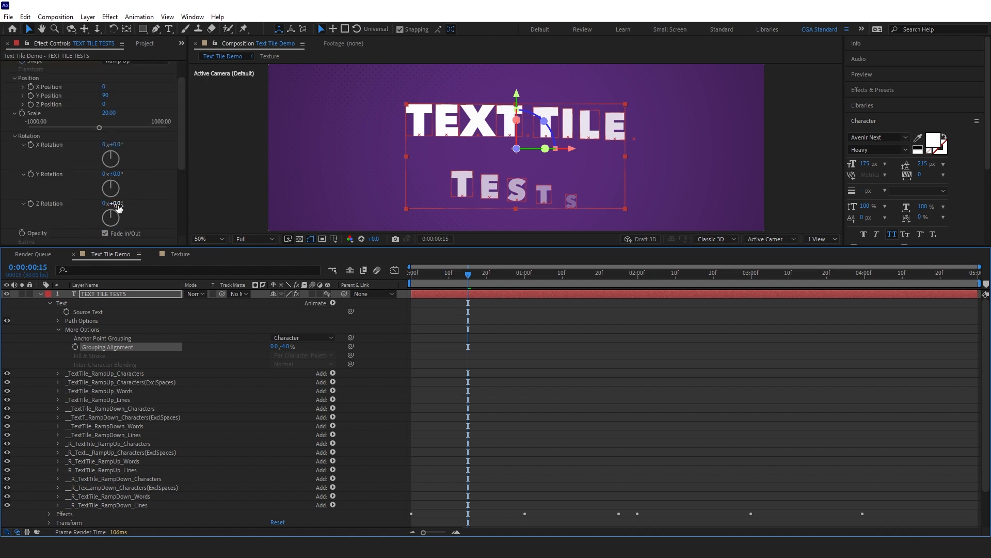
drag(118, 205, 166, 204)
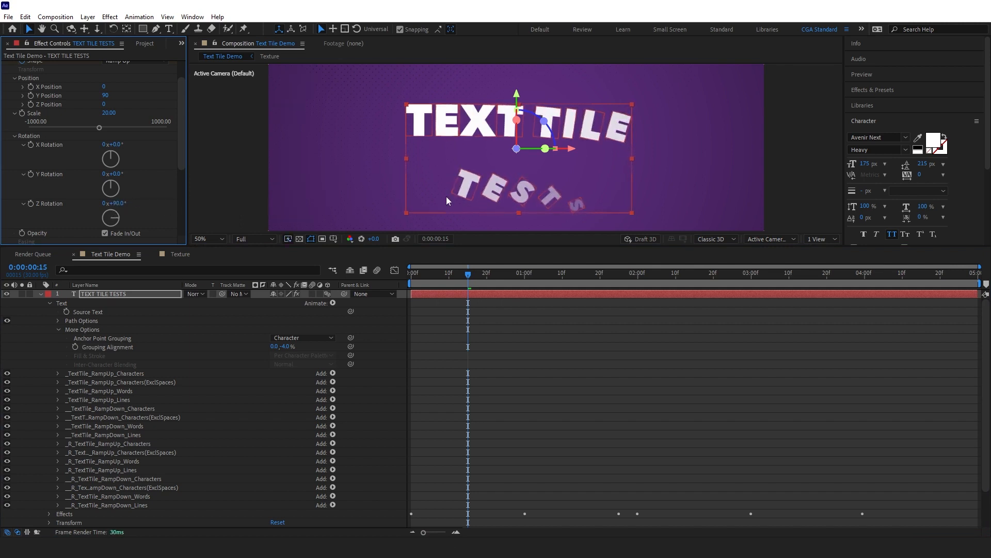
drag(283, 353, 240, 345)
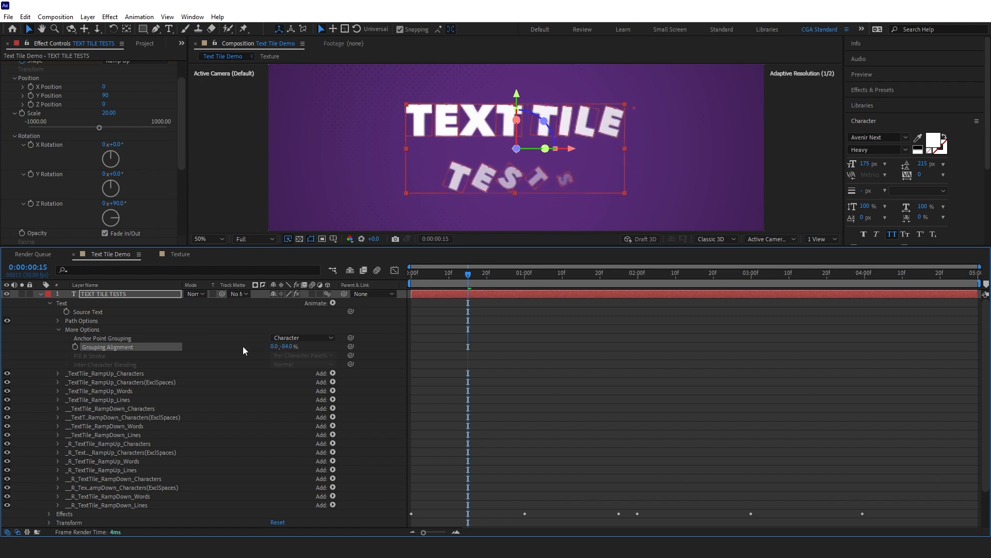
mouse_move(119, 205)
mouse_down()
mouse_move(102, 205)
mouse_move(116, 205)
mouse_up()
drag(287, 347, 306, 346)
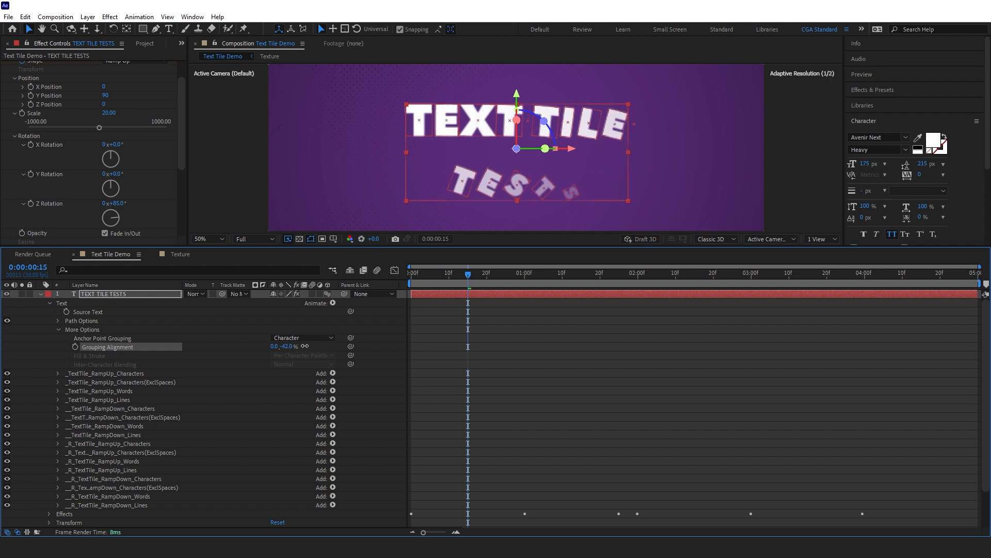
drag(113, 203, 117, 202)
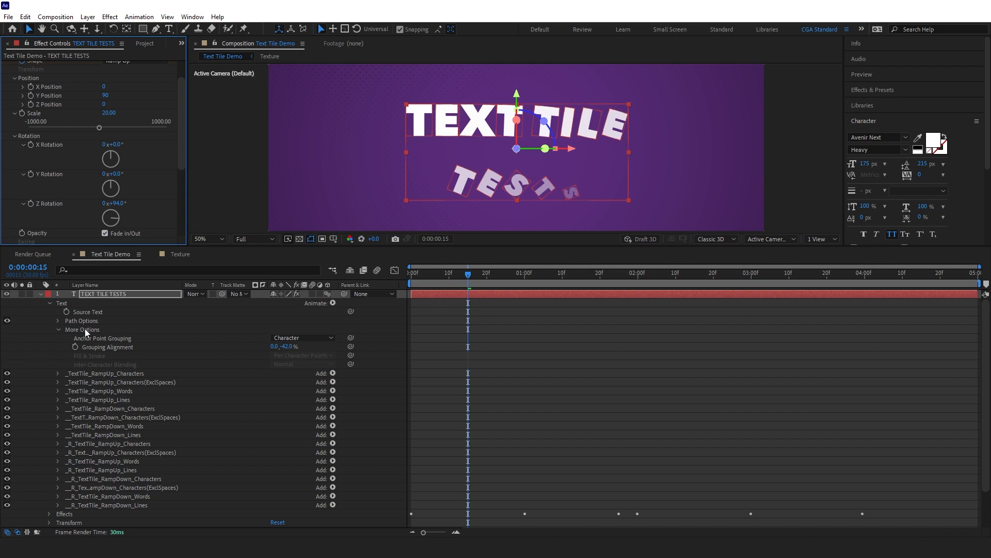
Step: Try the Word and Line options for Anchor Point Grouping, then restore Character and set the vertical Grouping Alignment to -85%
click(105, 349)
click(102, 340)
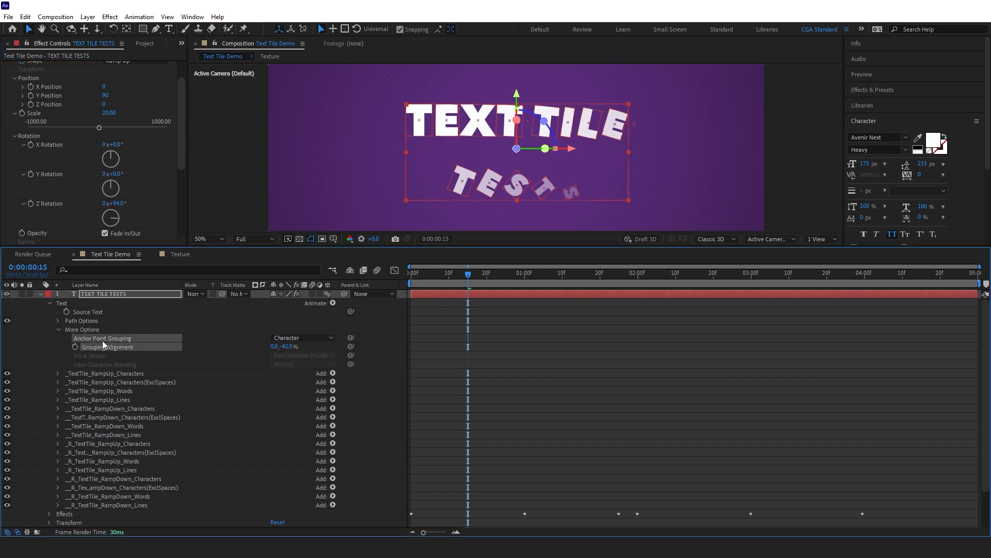
click(310, 338)
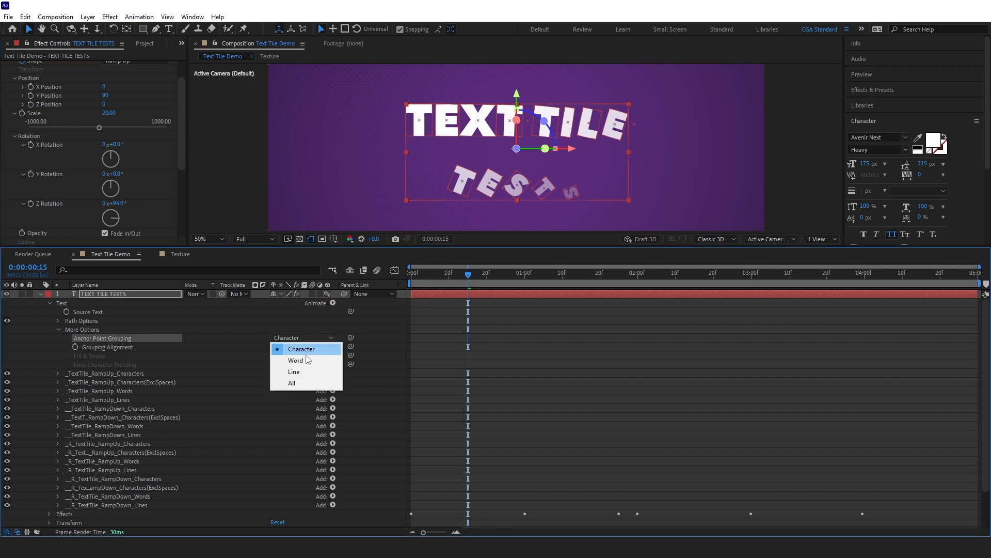
click(292, 360)
click(283, 339)
click(298, 376)
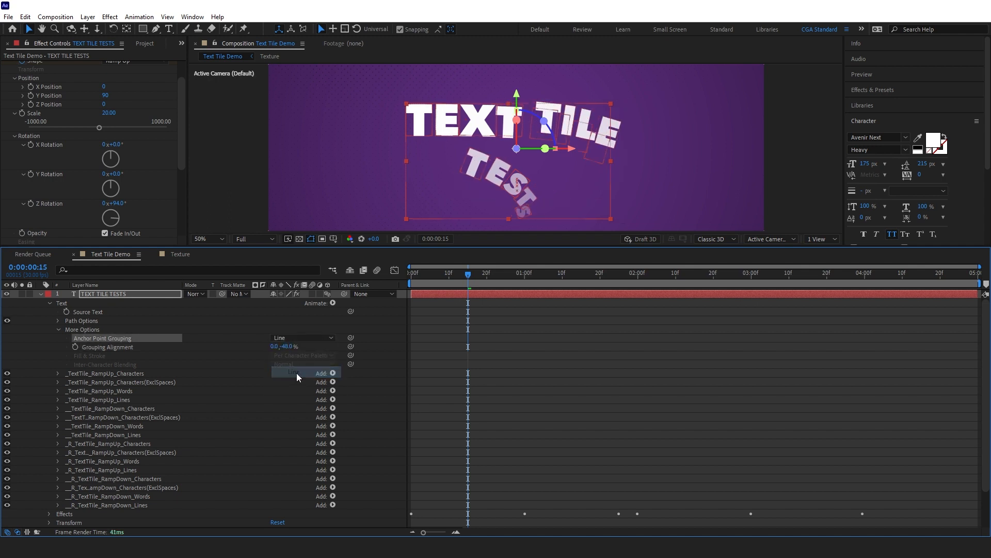
mouse_move(274, 349)
mouse_down()
mouse_move(289, 349)
mouse_move(268, 347)
mouse_up()
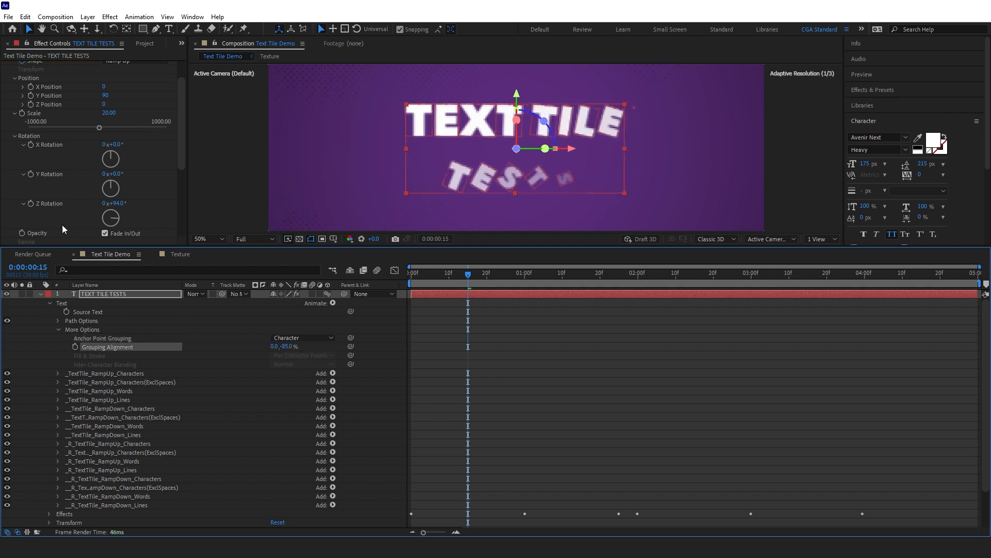
Step: Set the effect's X Rotation to -90° and Z Rotation to 0°, and scrub through the intro animation
click(114, 145)
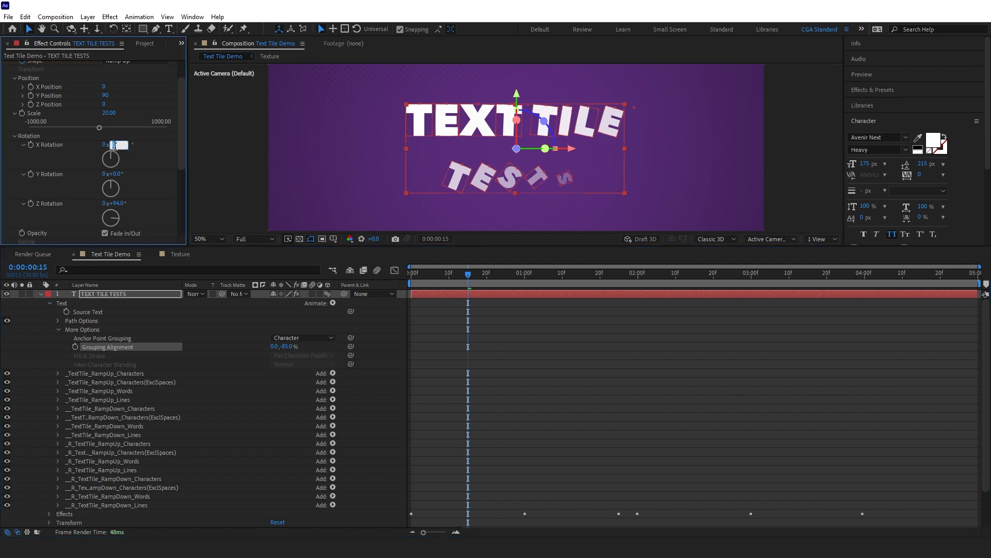
text(-90)
key(Return)
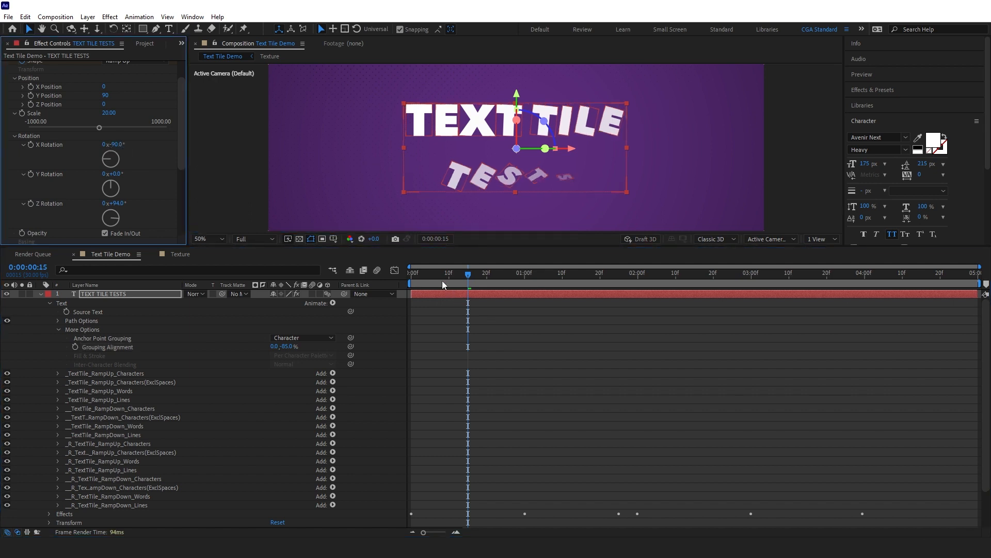
key(space)
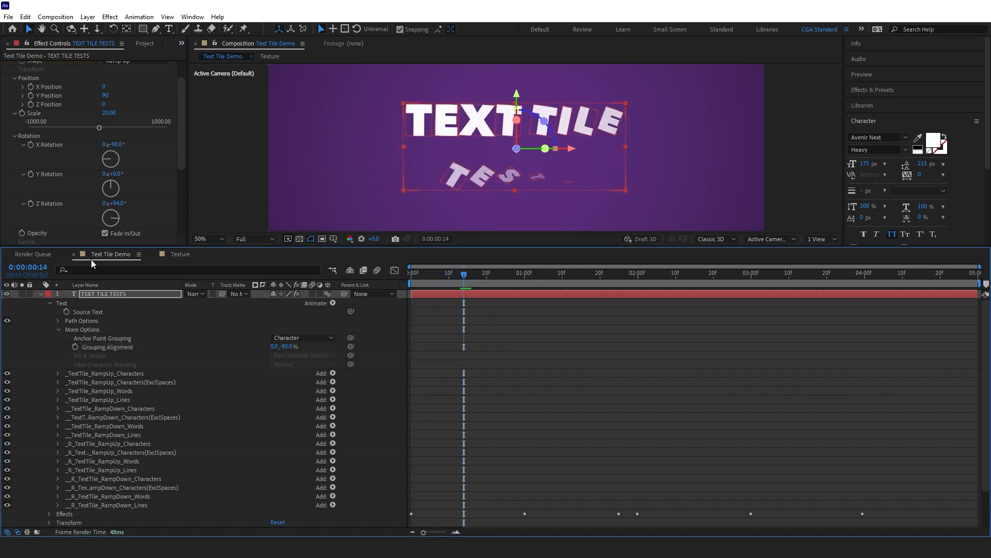
click(115, 203)
key(Return)
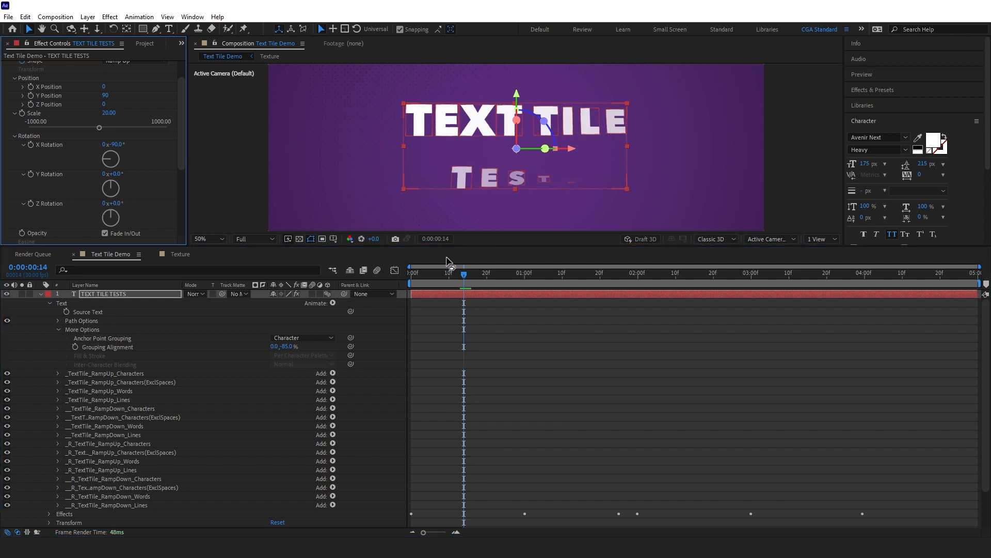
drag(414, 283, 532, 280)
Step: Set the text's vertical Grouping Alignment to 0% and scrub through the first second of the animation
click(288, 346)
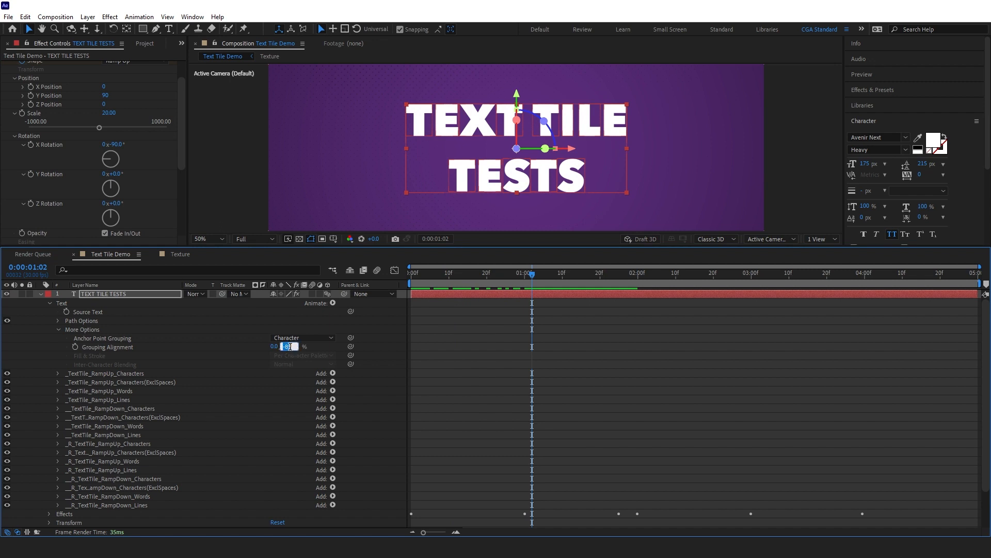
text(0)
key(Return)
drag(424, 283, 547, 280)
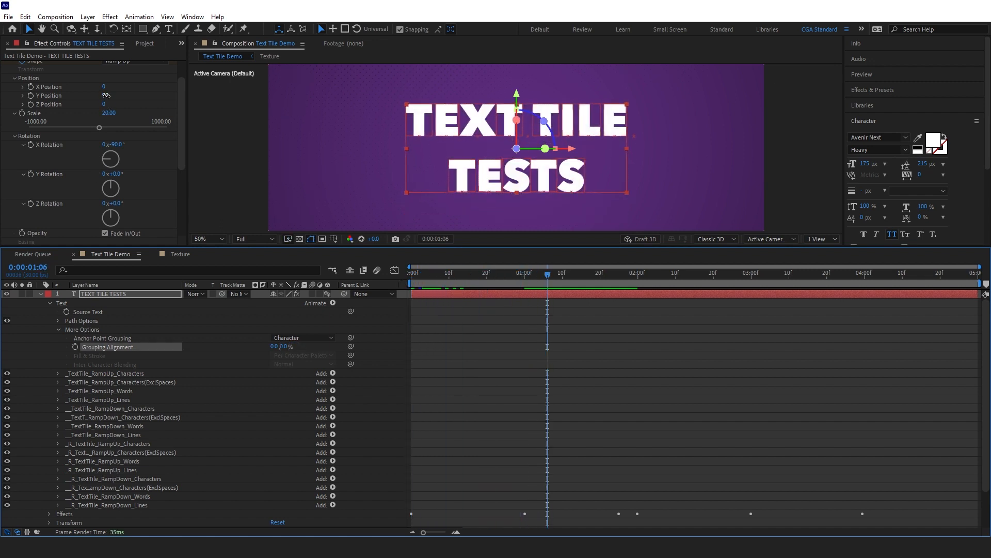
Step: Set the effect's Y Position to 0 and Scale to 100, and play the animation from the first frame
click(106, 95)
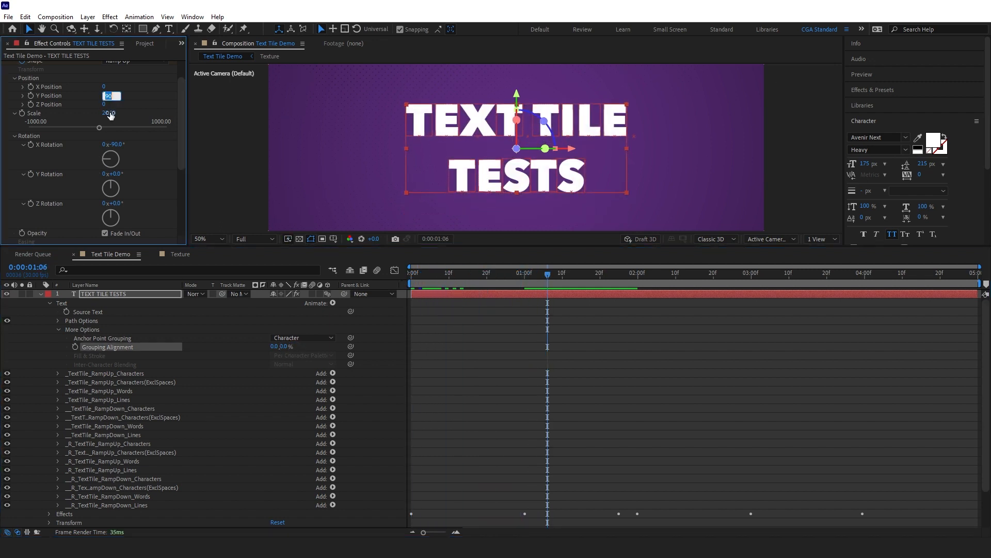
click(494, 295)
key(Home)
click(106, 112)
text(10)
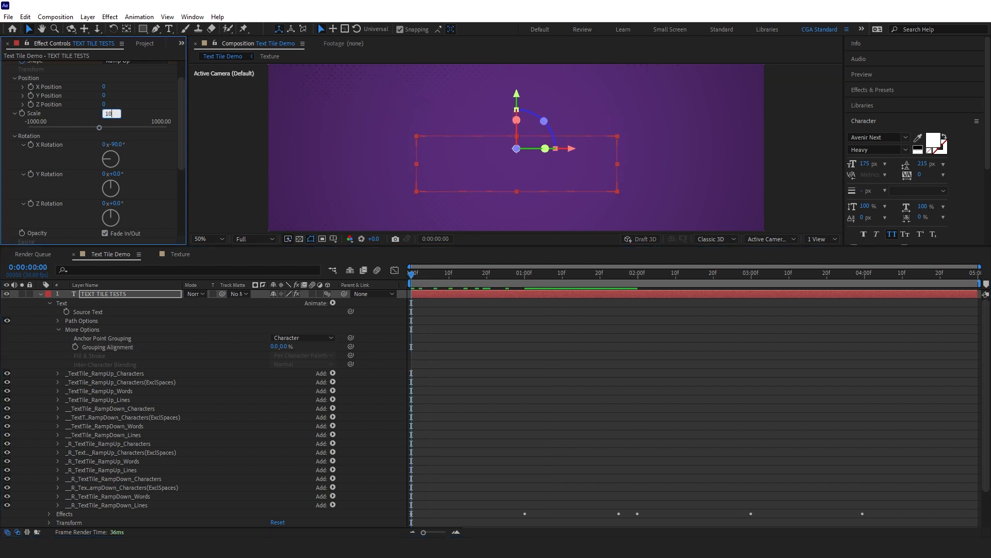
text(0)
key(Return)
drag(418, 274, 355, 278)
key(space)
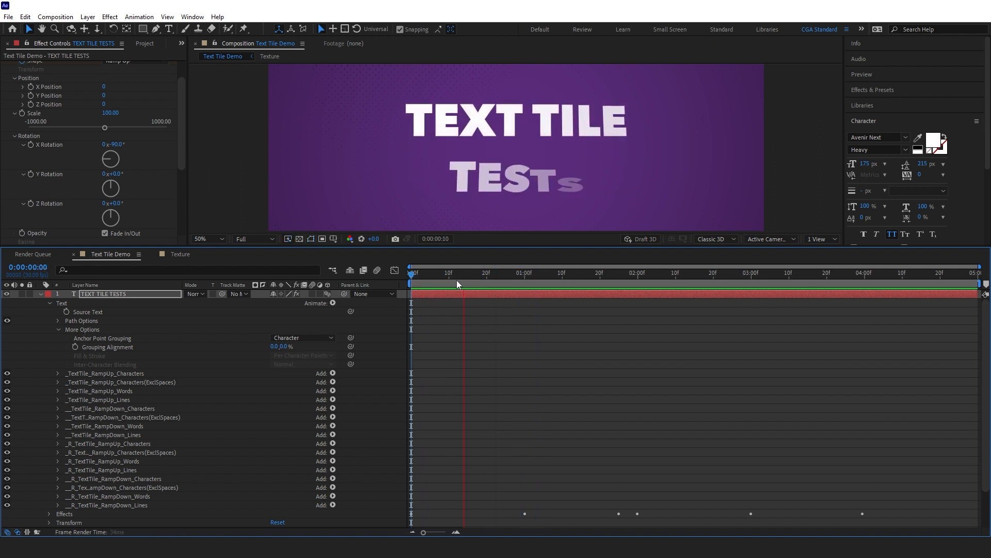
key(space)
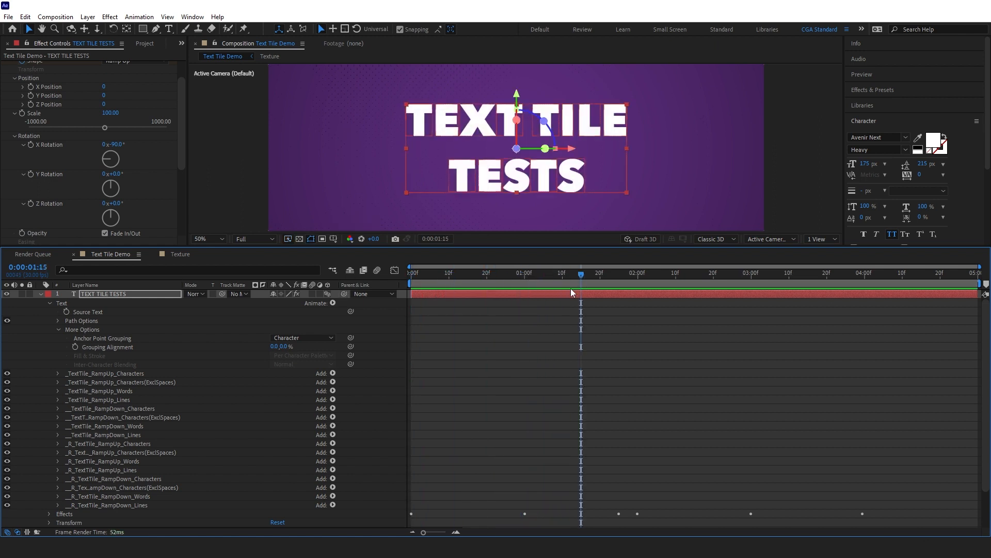
Step: Set Anchor Point Grouping to Word with a vertical Grouping Alignment of -38%, and show only the text layer's keyframed properties
click(294, 338)
click(291, 361)
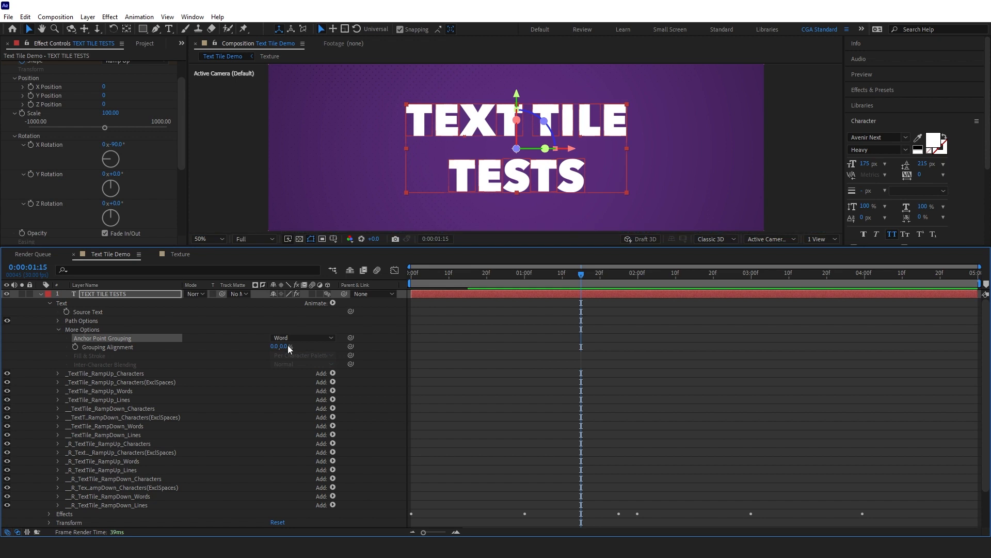
drag(287, 348, 262, 343)
click(94, 292)
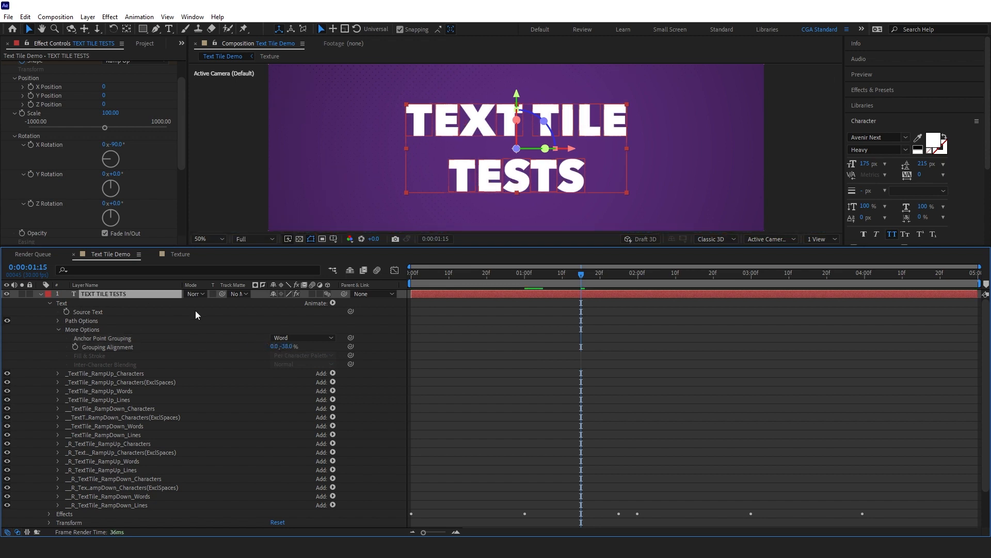
key(u)
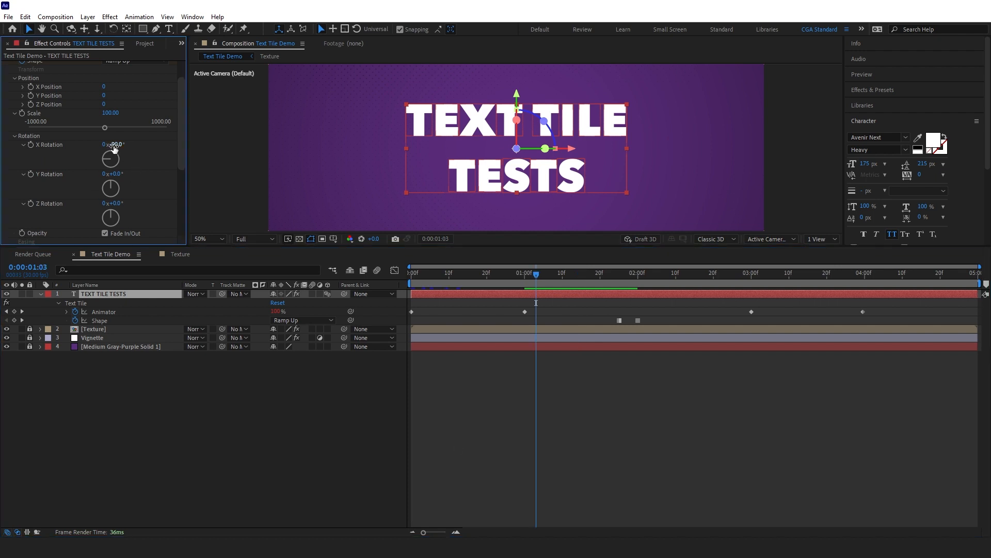
Step: Set the effect's X Rotation and Scale to 0 and base the animation on Words
click(117, 144)
text(0)
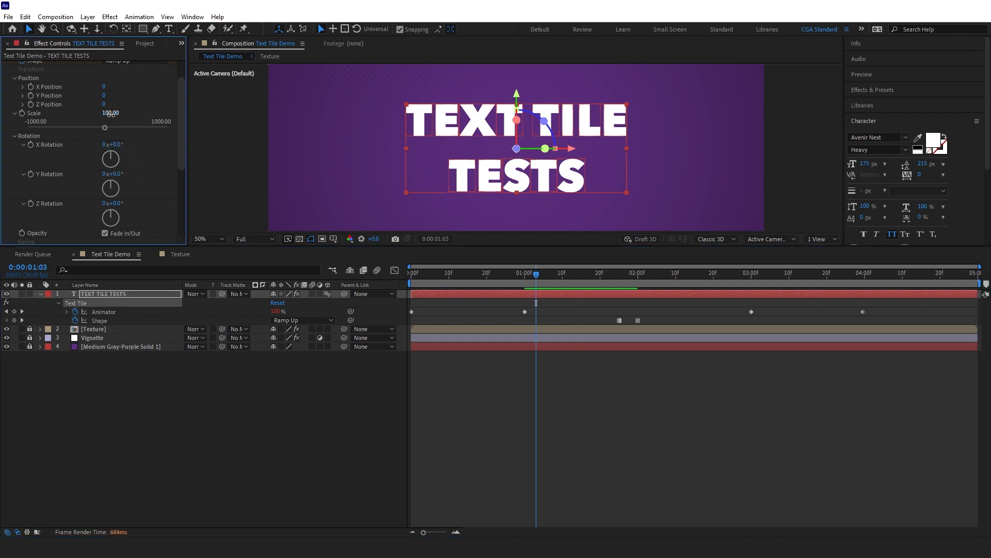
click(111, 113)
text(0)
scroll(168, 129, up, 3)
click(155, 82)
click(130, 116)
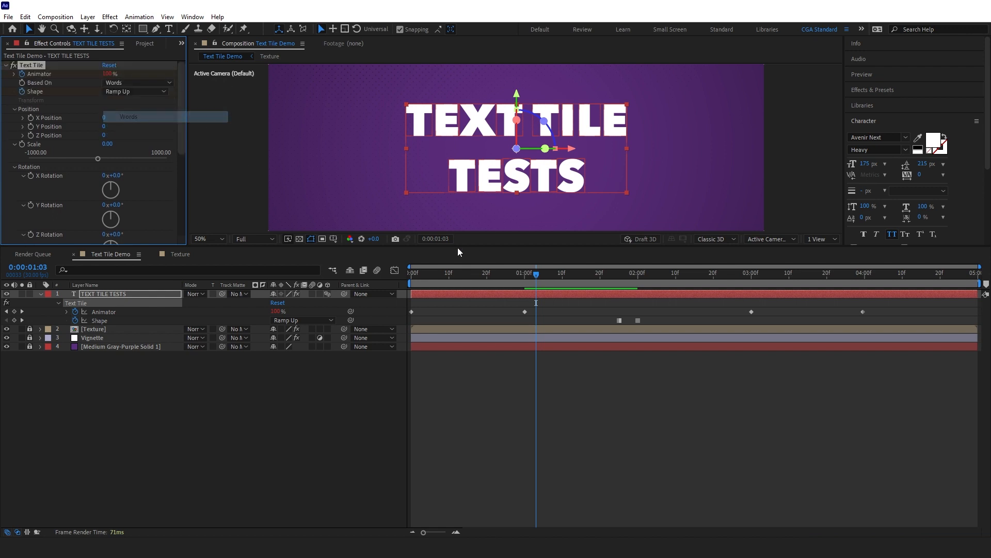
Step: Enlarge the composition view and play the word-based animation from the first frame
drag(458, 246, 210, 331)
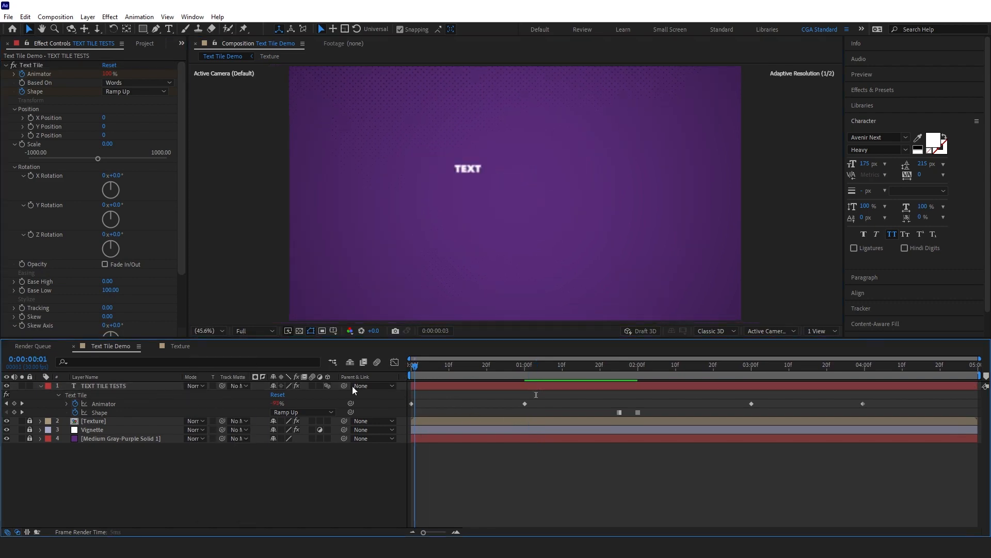
key(Home)
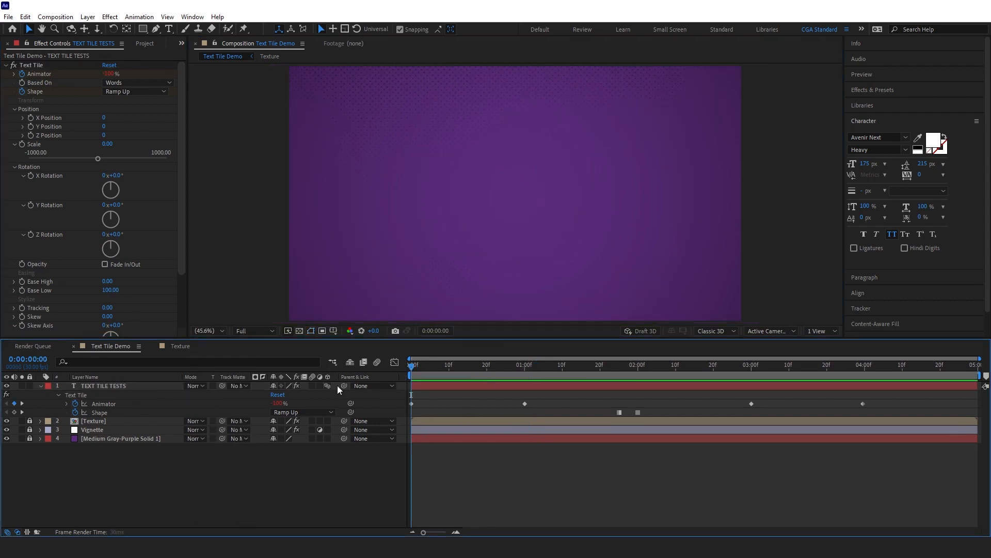
key(space)
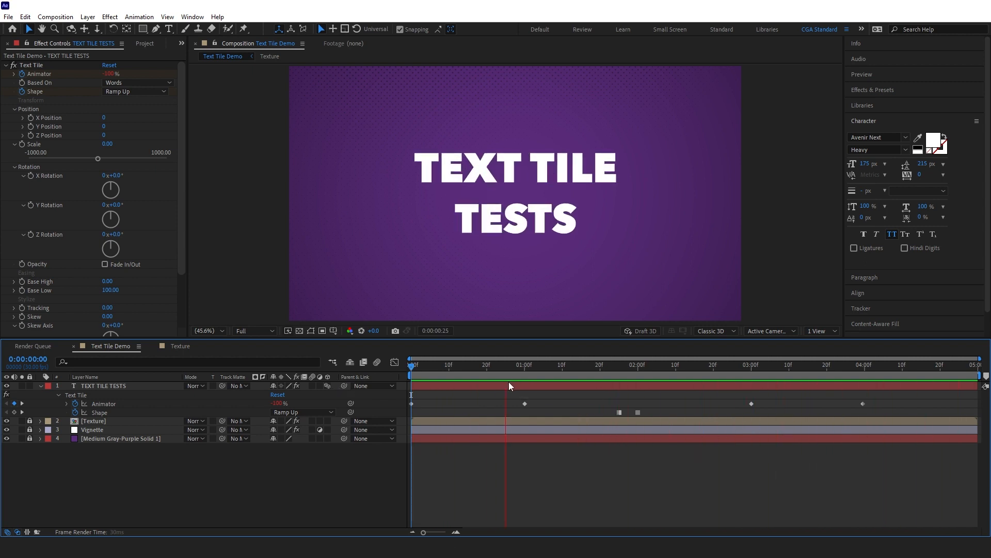
Step: Set the effect's Z Rotation to 250°, Skew to -70 and Character Offset to 5, and enable Fade In/Out for Opacity
click(31, 65)
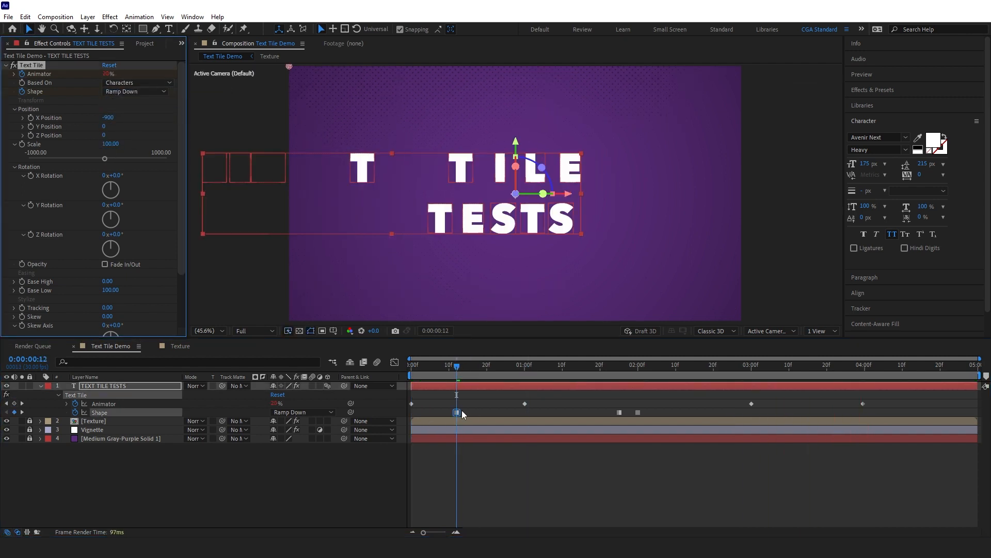
drag(138, 238, 170, 238)
scroll(93, 206, down, 2)
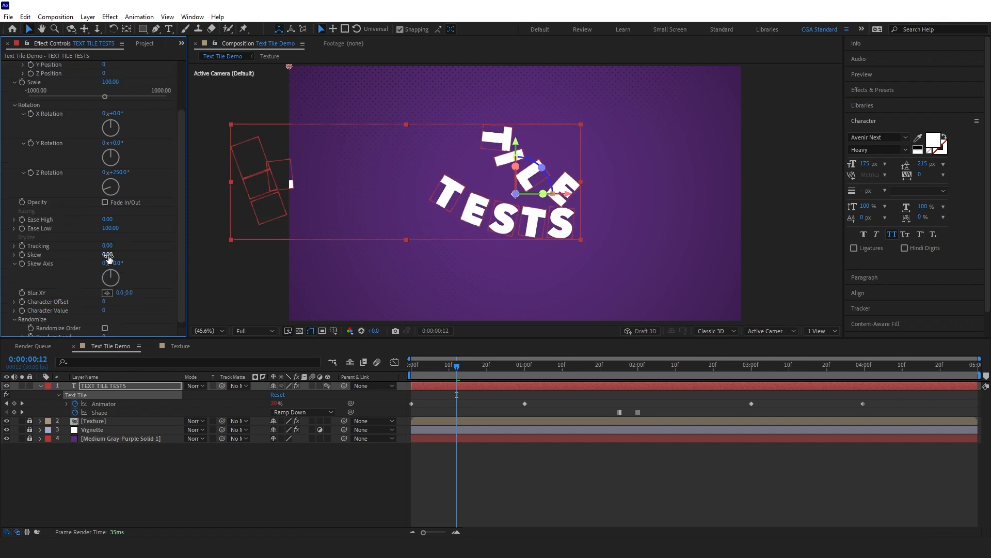
drag(110, 254, 157, 257)
click(105, 202)
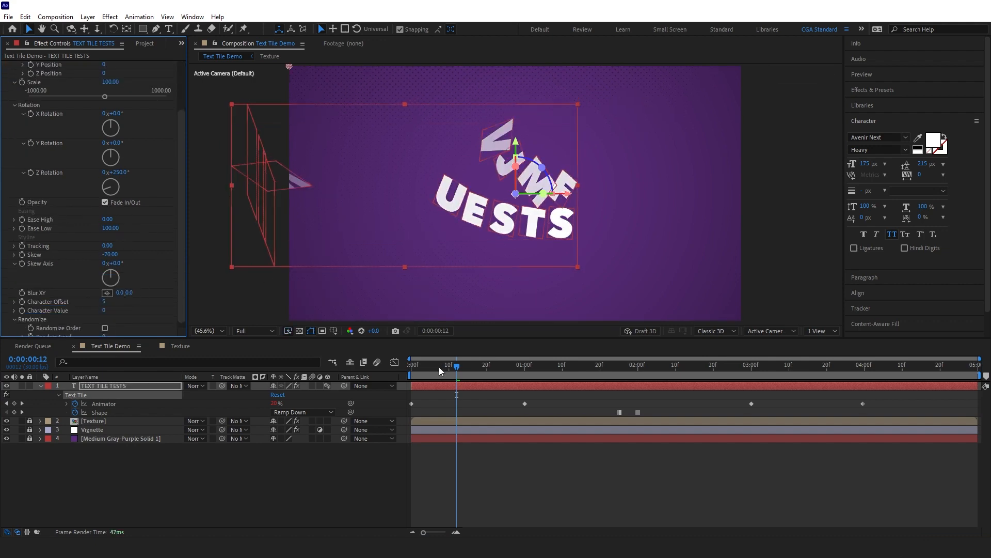
Step: Enable motion blur for the text layer and play the animation from the first frame
drag(439, 367, 290, 374)
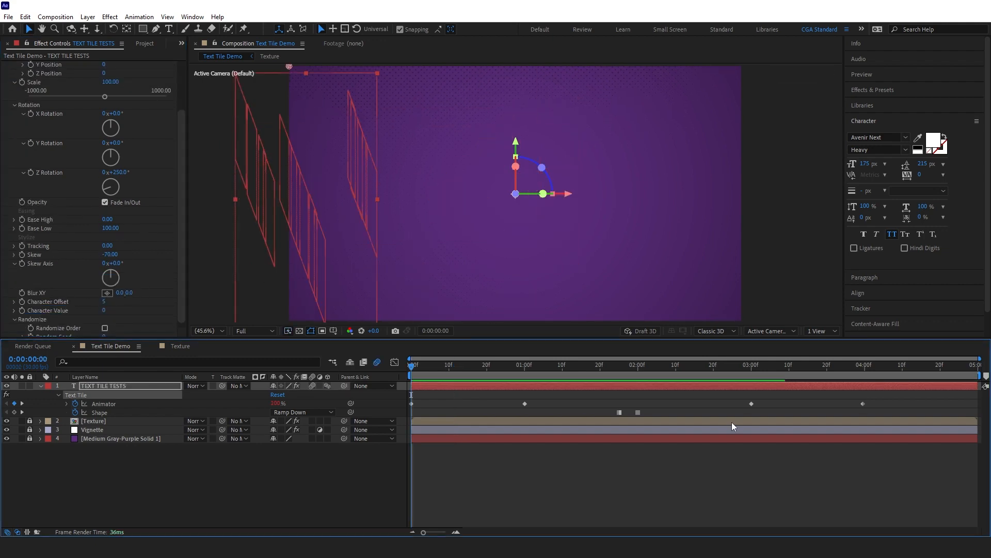
key(space)
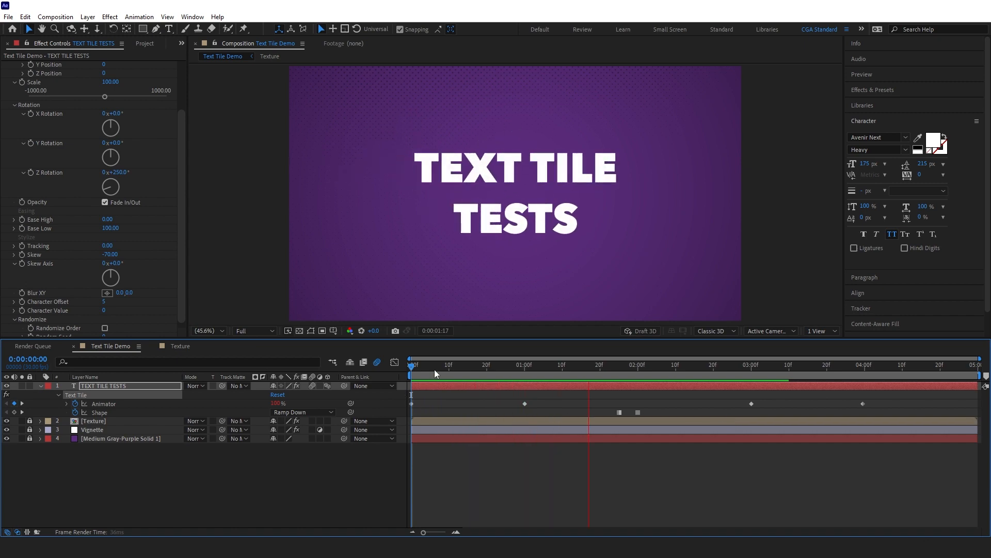
key(space)
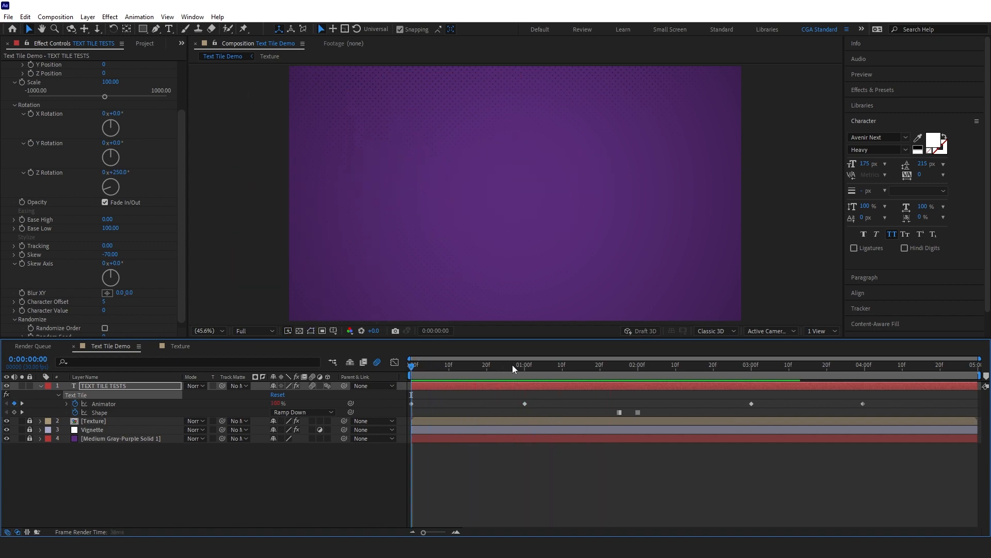
key(space)
key(space)
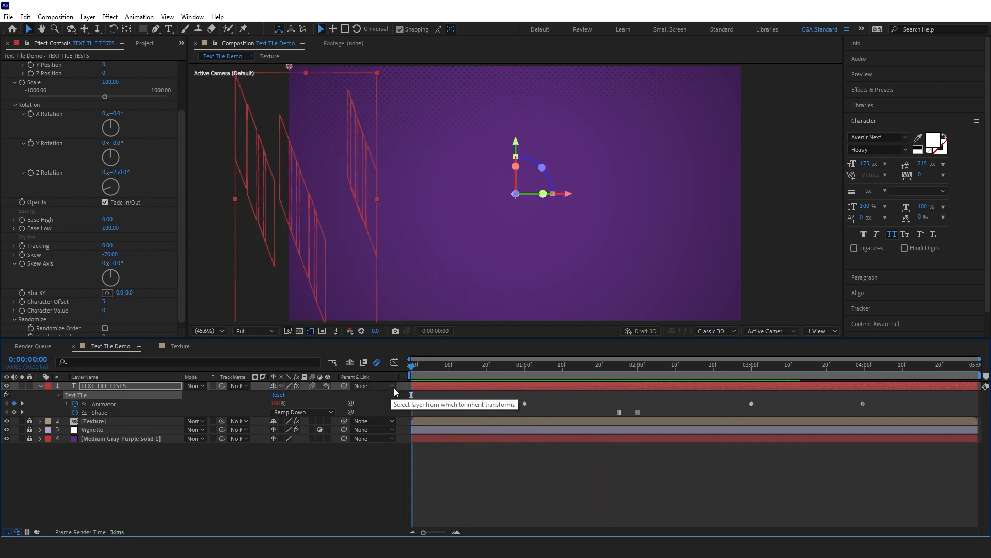
Step: Set the effect's Z Position to 8100
scroll(106, 136, up, 3)
drag(103, 136, 573, 515)
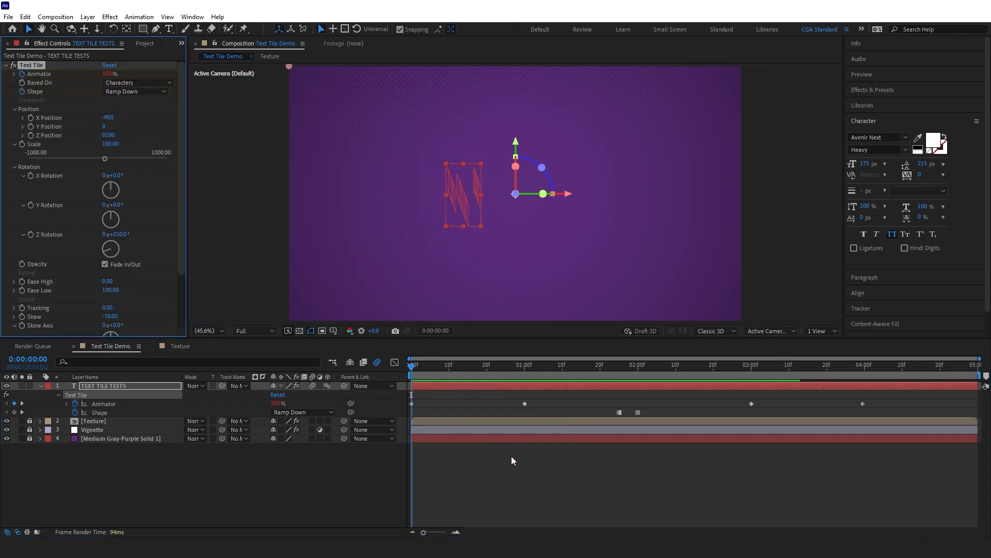
Step: Play the animation, set the effect's Scale to 20 and play it again from the first frame
key(space)
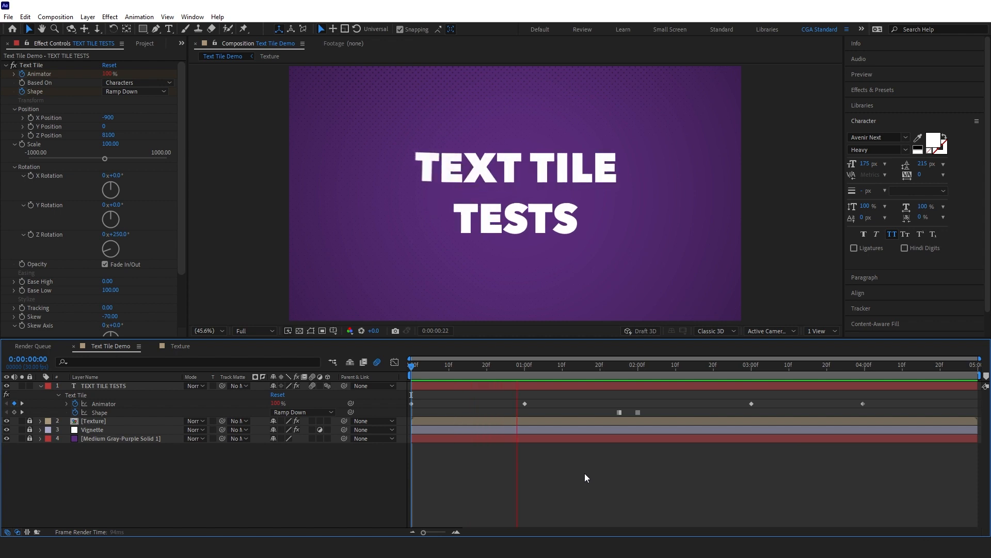
click(407, 370)
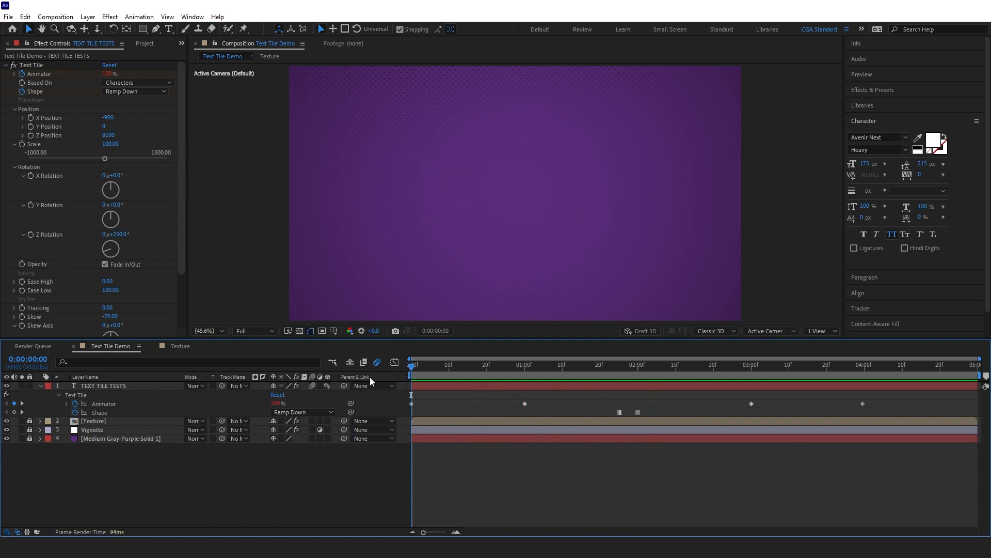
click(111, 144)
text(20)
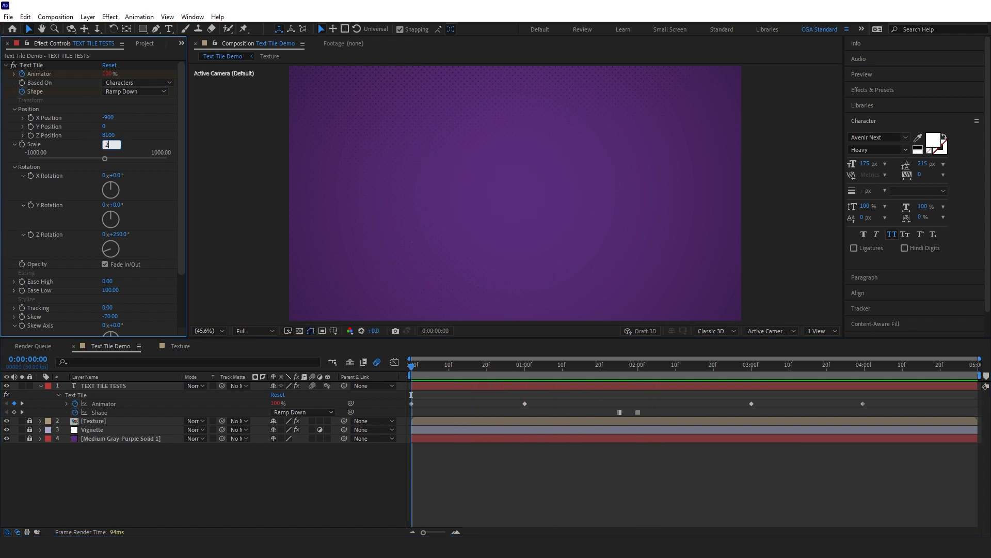
key(Return)
click(460, 440)
key(space)
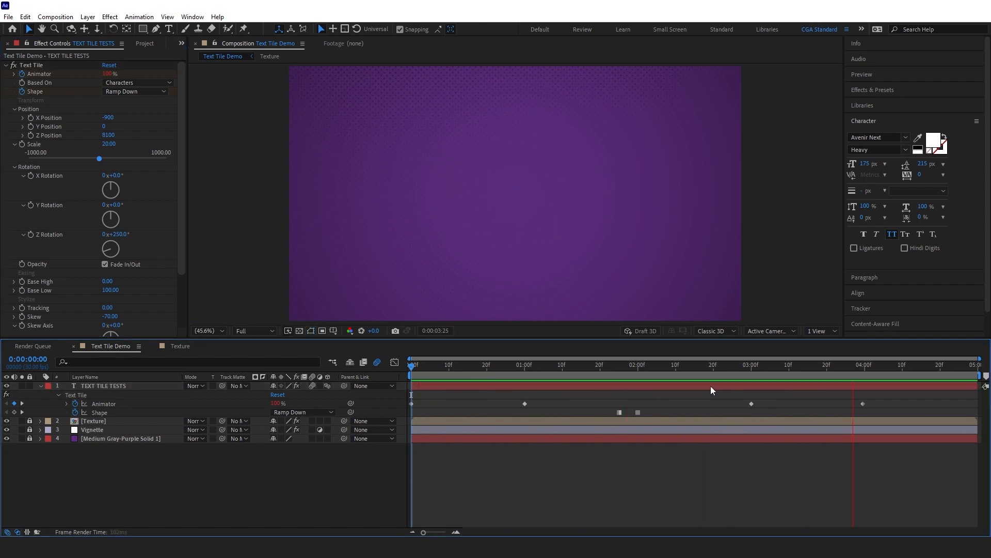
Step: At 0:00:01:25, add keyframes for Based On, X/Y/Z Position, Scale, Z Rotation, Skew and Randomize Order, and reveal the layer's keyframed properties
click(735, 371)
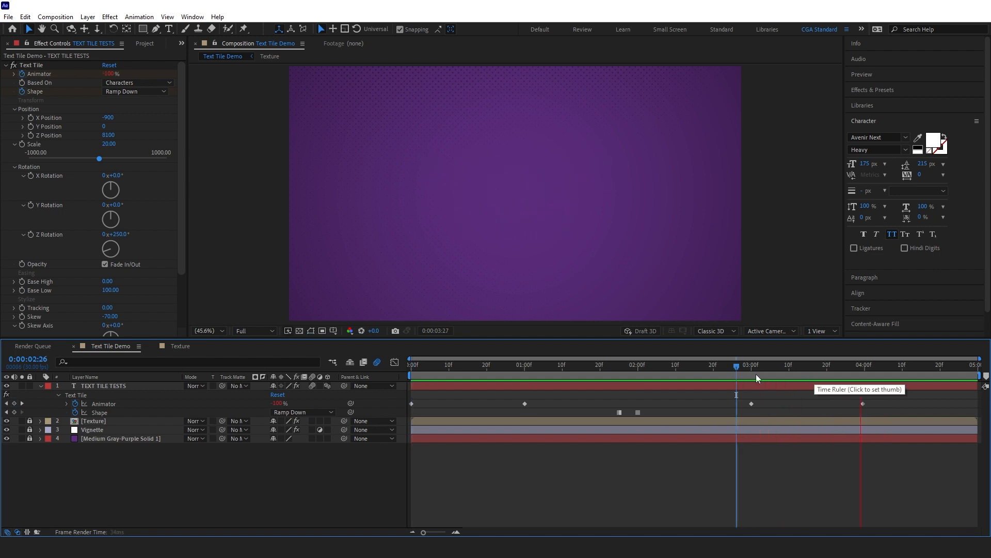
mouse_move(742, 370)
mouse_down()
mouse_move(854, 374)
mouse_move(751, 382)
mouse_up()
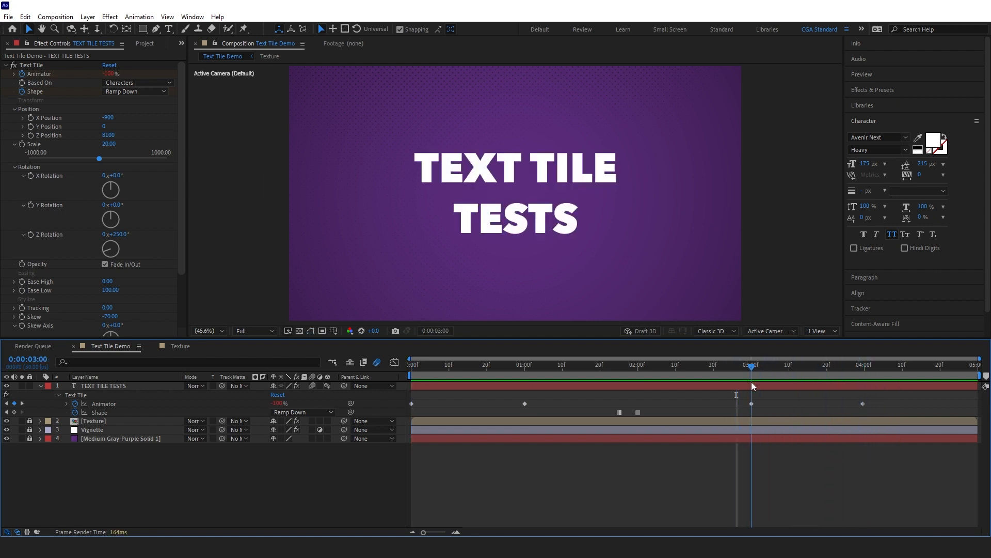
drag(624, 368, 619, 368)
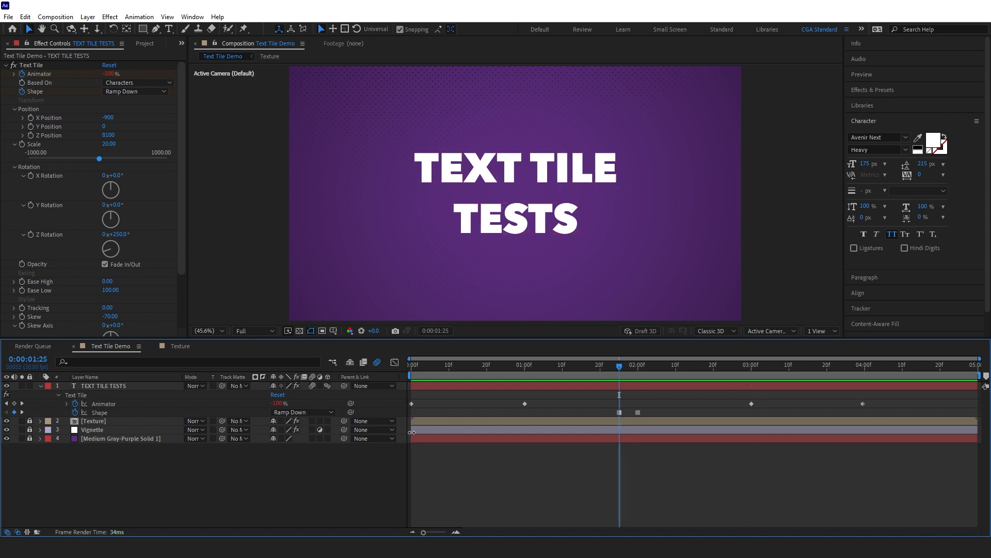
click(22, 83)
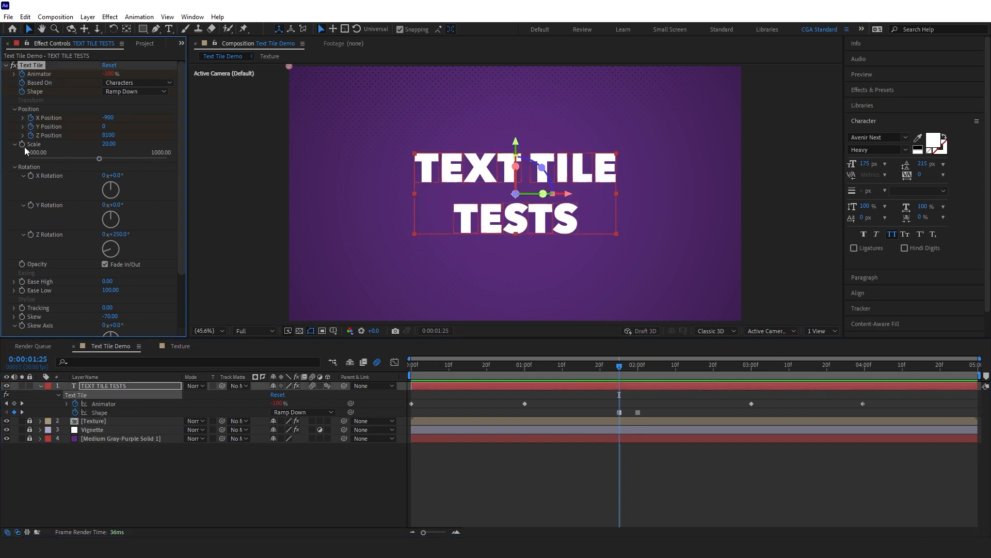
click(30, 234)
scroll(57, 278, down, 2)
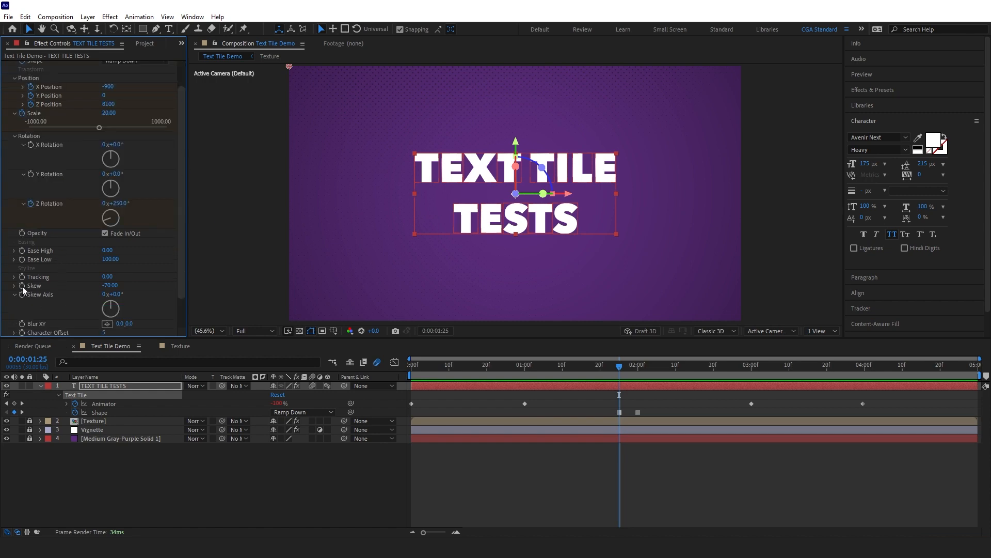
scroll(88, 265, down, 2)
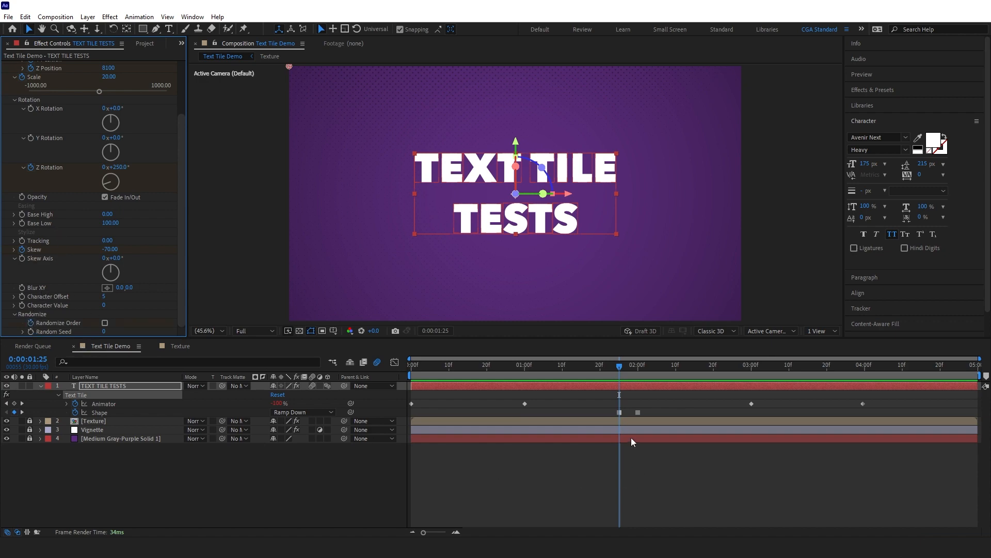
key(u)
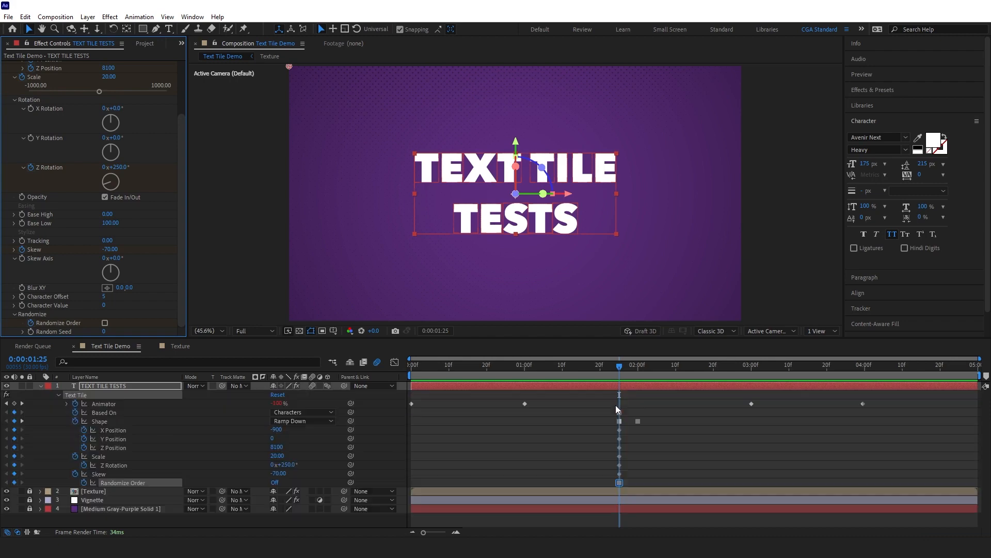
Step: At 0:00:02:00, set the effect's Z Rotation to 0° and Scale to 100
click(639, 373)
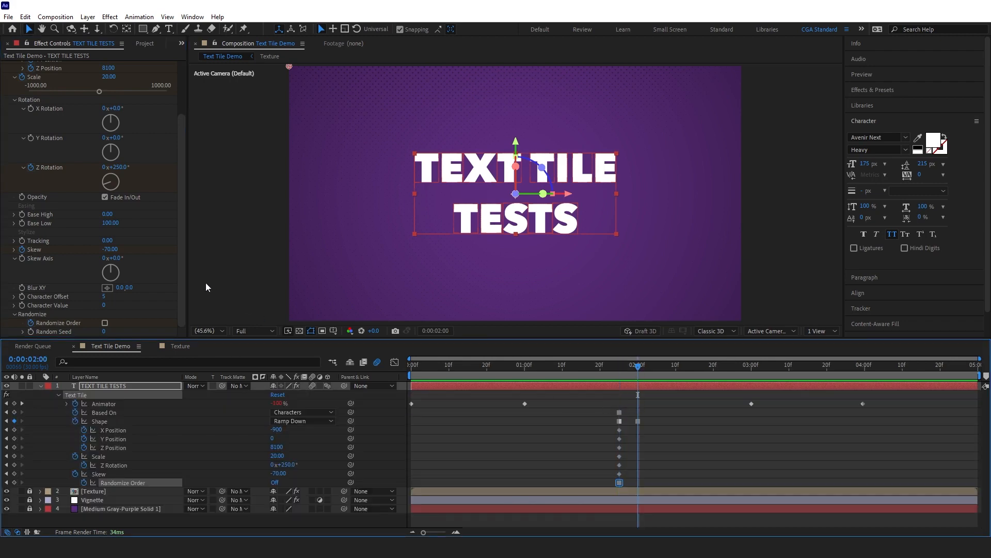
click(123, 169)
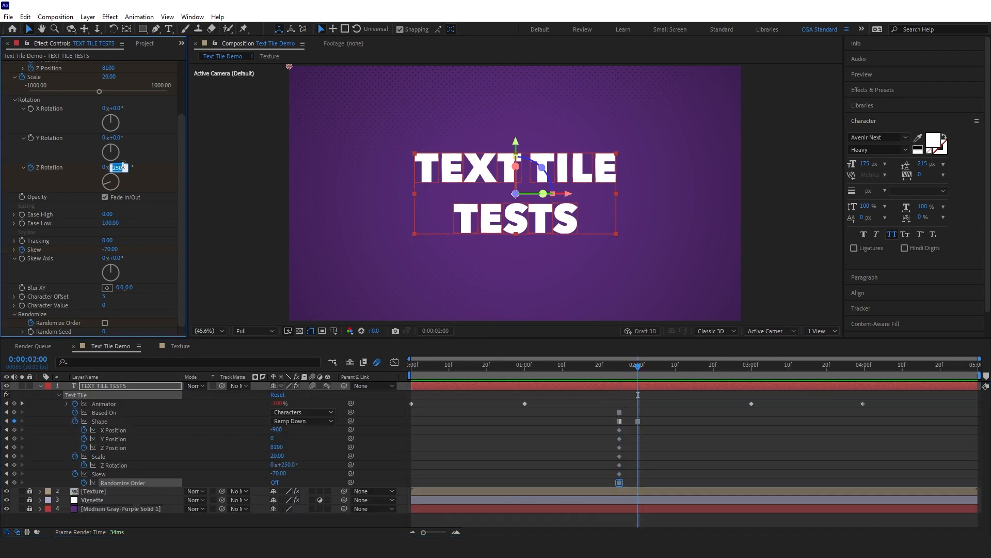
text(0)
key(Return)
scroll(79, 138, up, 2)
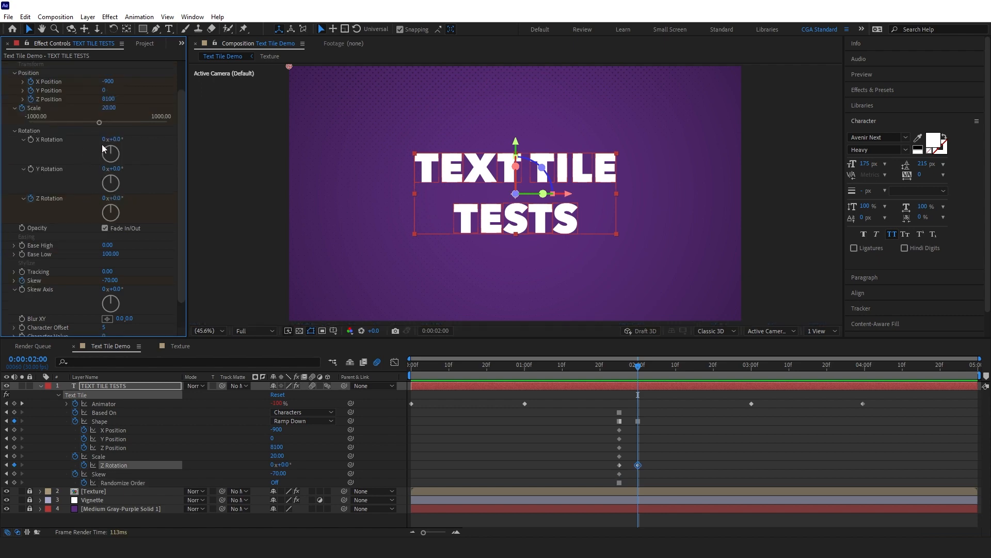
click(109, 108)
text(100)
key(Return)
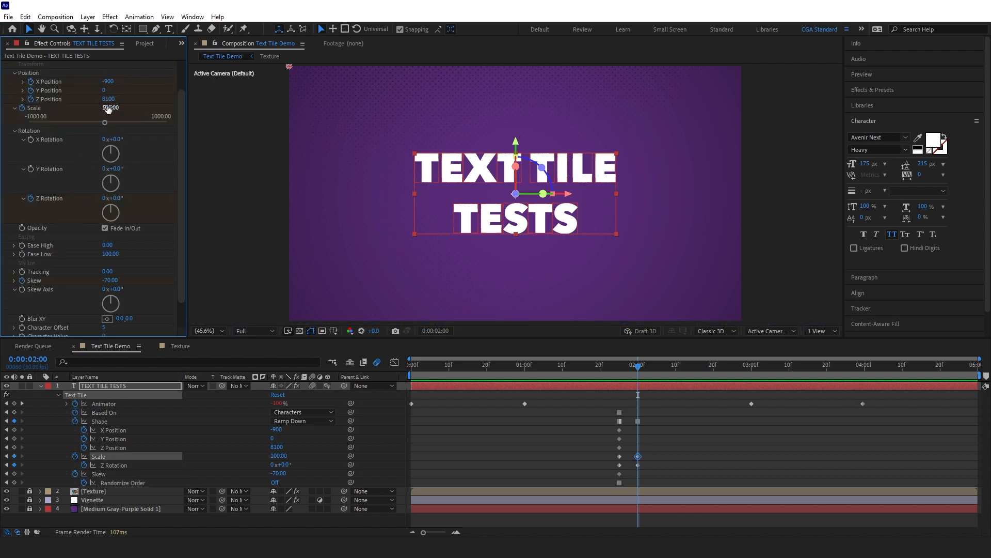
Step: Set the effect's Z Position to 1000, X Position to 0 and Y Position to -200 at 0:00:02:00
click(107, 99)
text(1000)
key(Return)
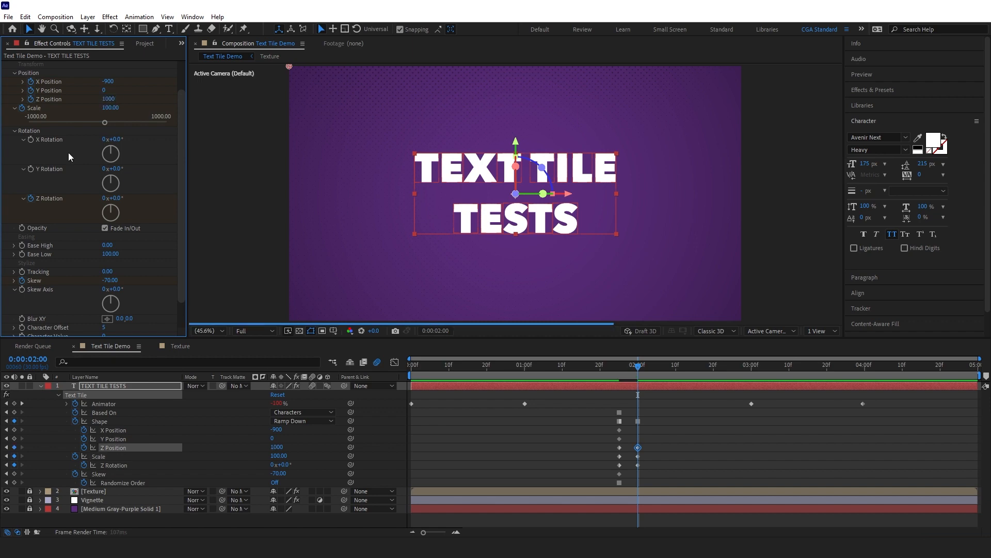
click(108, 81)
text(0)
key(Return)
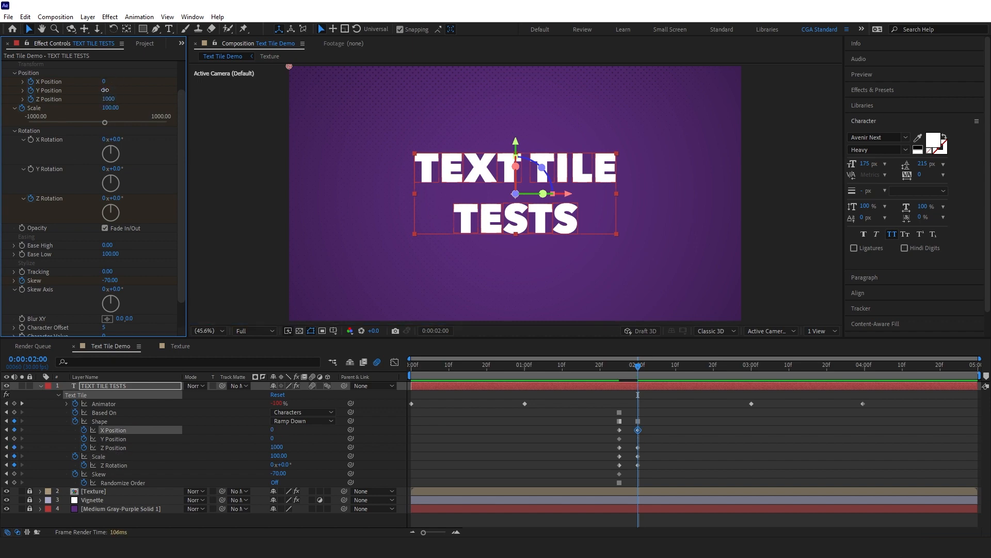
click(105, 90)
text(-200)
key(Return)
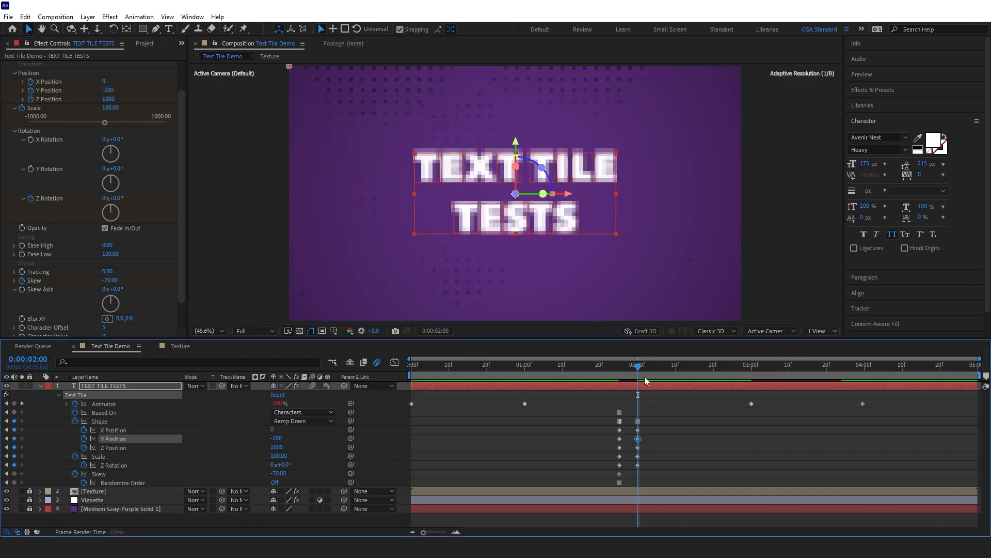
Step: At 0:00:02:00, change Shape to Ramp Up, set Skew to 0 and enable Randomize Order
click(313, 422)
click(314, 431)
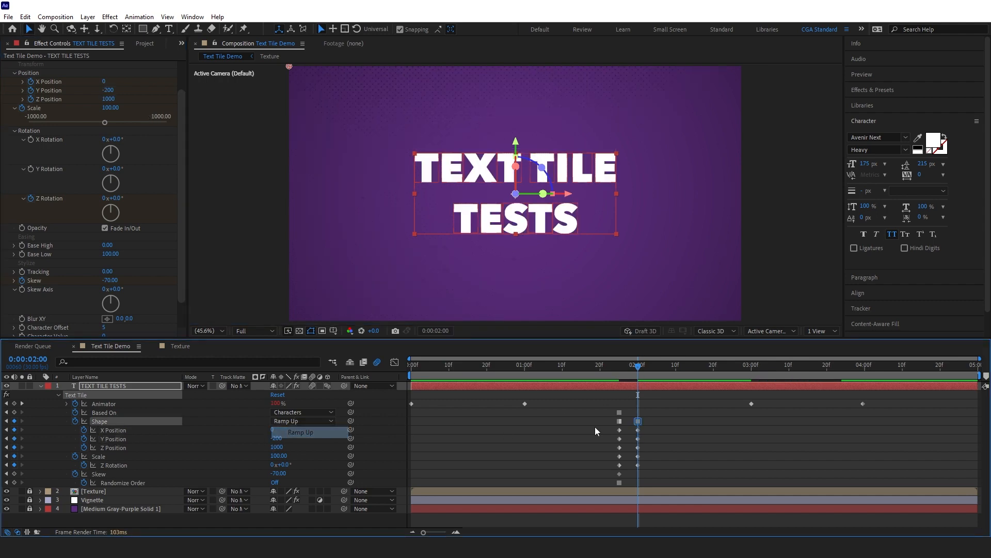
key(ctrl+shift+a)
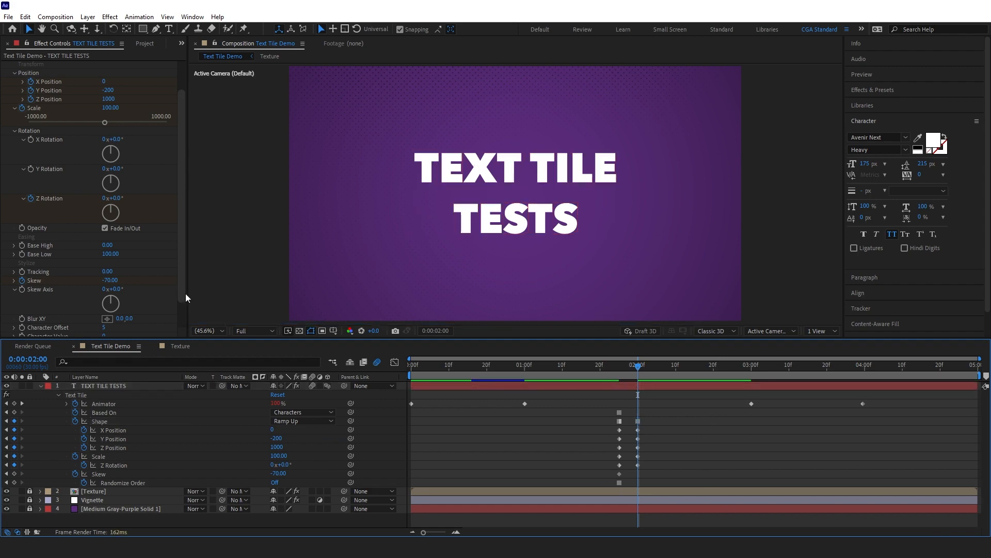
click(108, 279)
text(0)
key(Return)
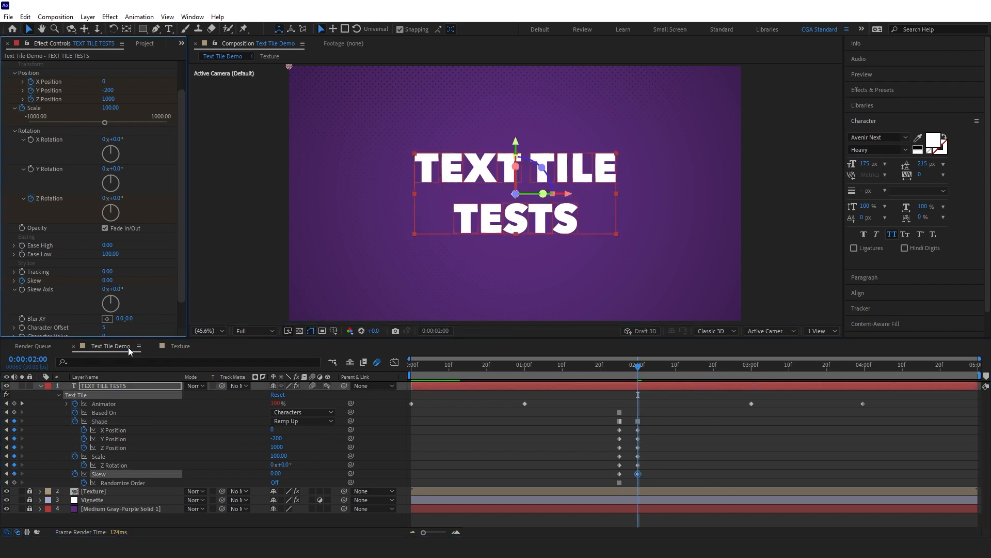
scroll(92, 311, down, 1)
click(105, 323)
Step: Convert the Position, Scale, Z Rotation and Skew keyframes to hold keyframes and play the out animation
drag(654, 428, 600, 476)
right_click(619, 474)
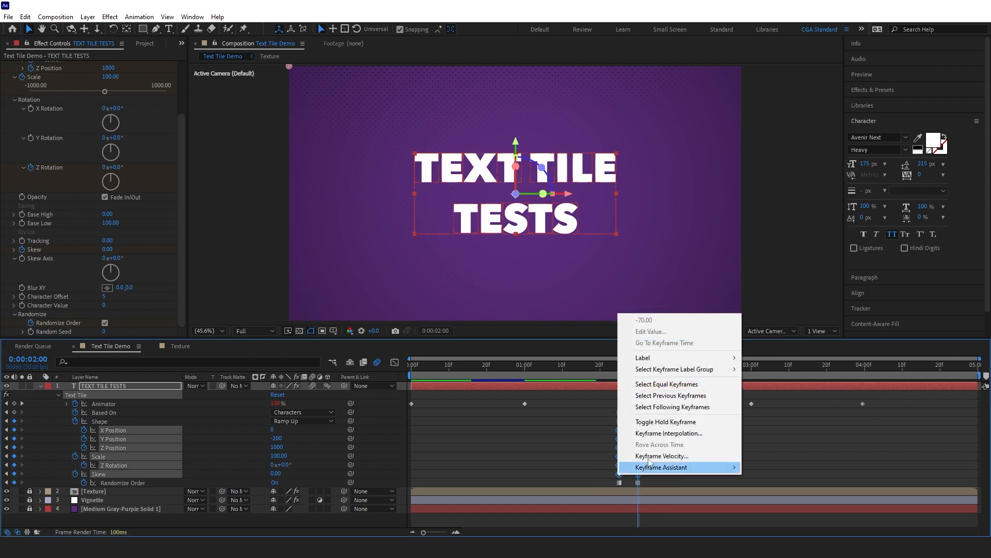
click(666, 421)
click(687, 394)
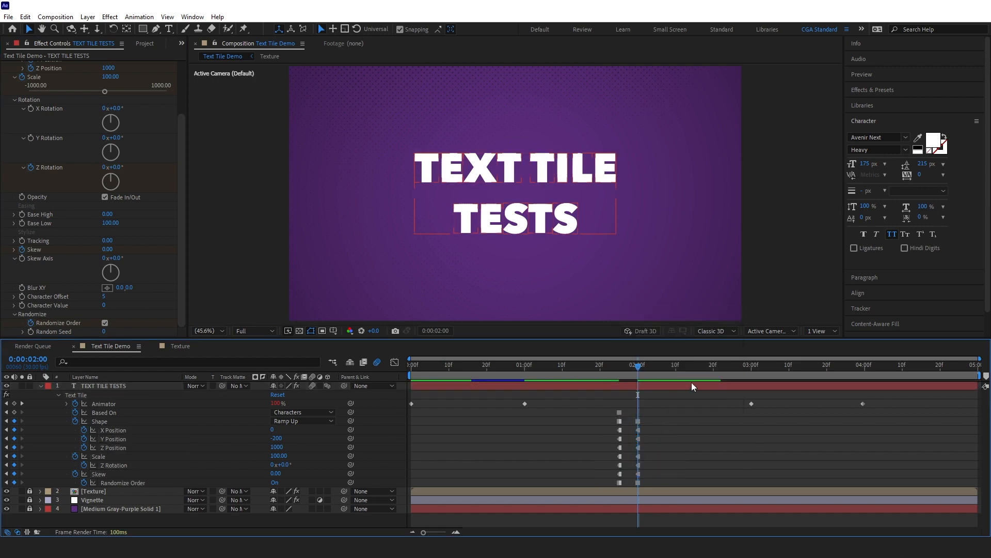
key(space)
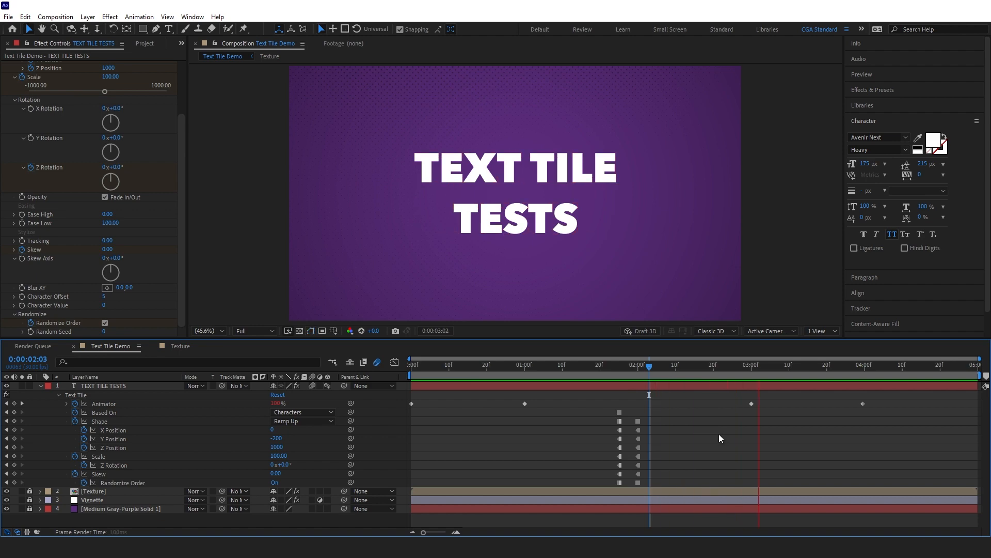
Step: Add a Character Offset keyframe at 0:00:01:25 and set Character Offset to 0 at 0:00:02:00
click(641, 366)
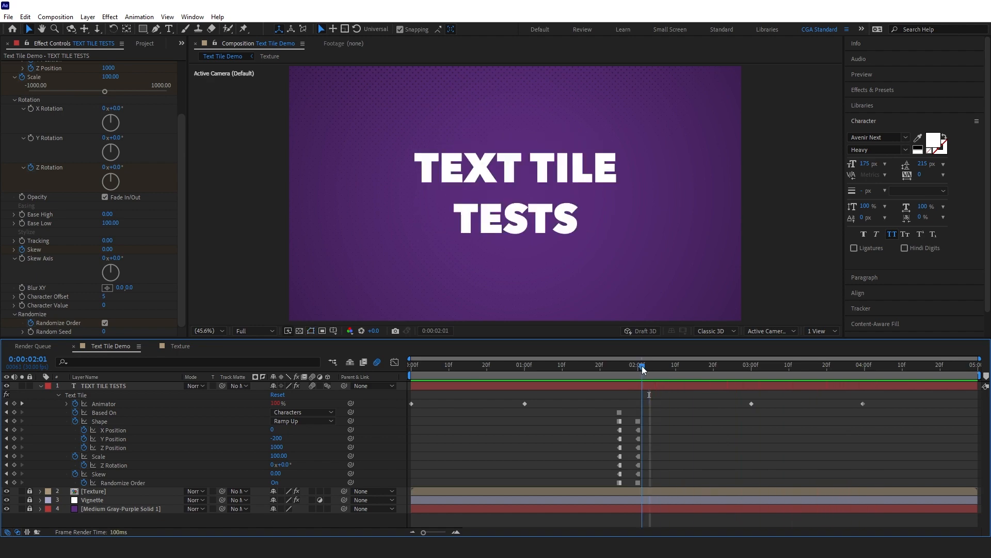
drag(643, 369, 611, 376)
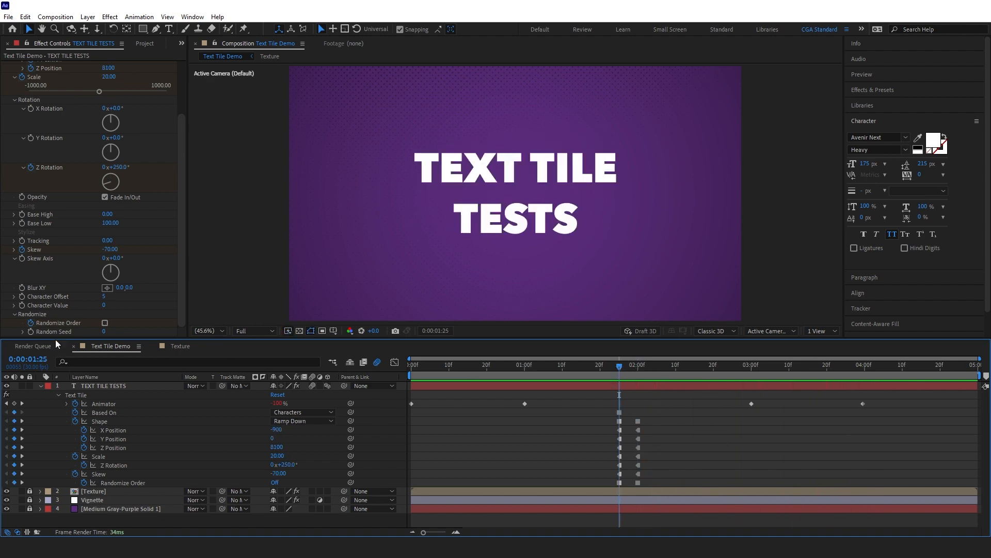
click(655, 388)
click(639, 366)
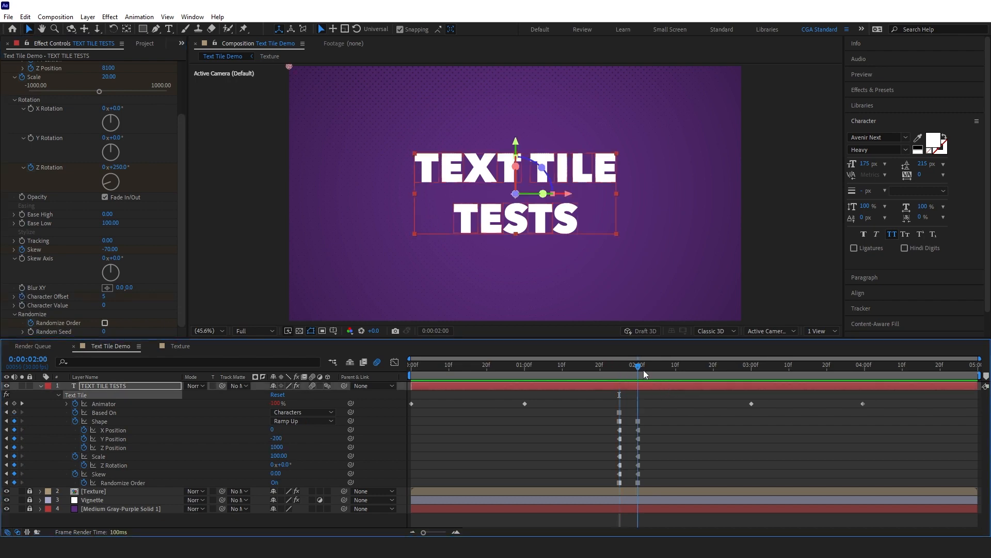
key(ctrl+z)
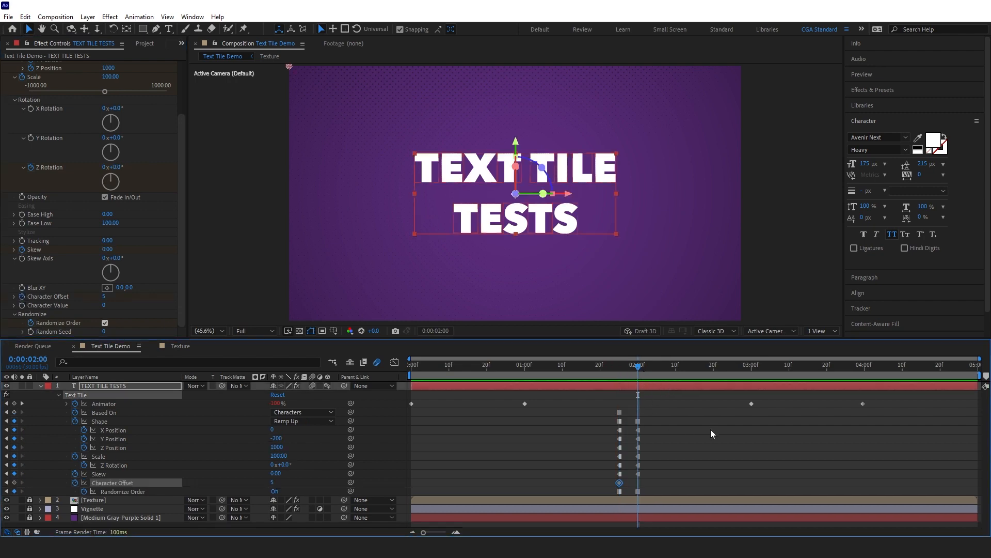
click(274, 480)
text(0)
key(Return)
Step: Convert the Character Offset keyframes to hold keyframes and play the out animation
right_click(619, 483)
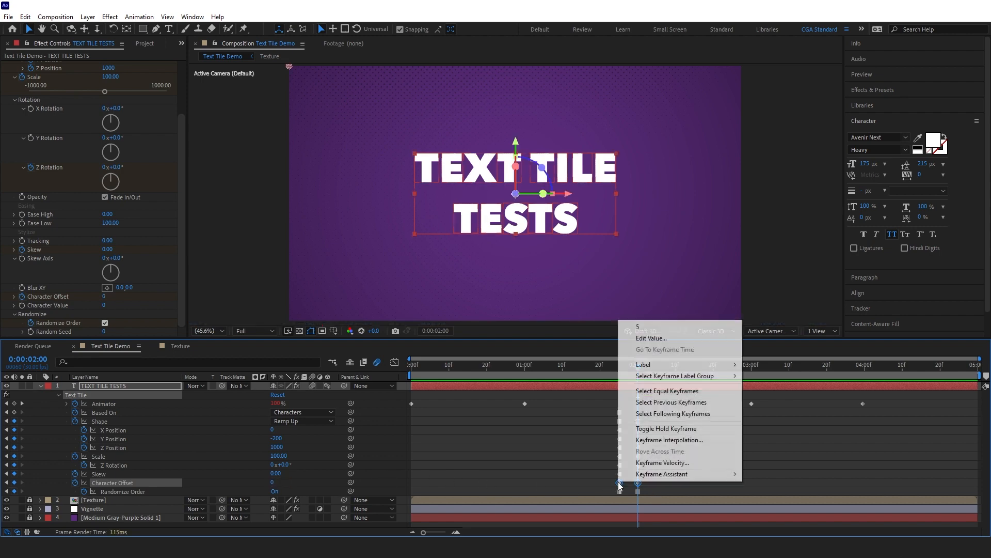
click(662, 427)
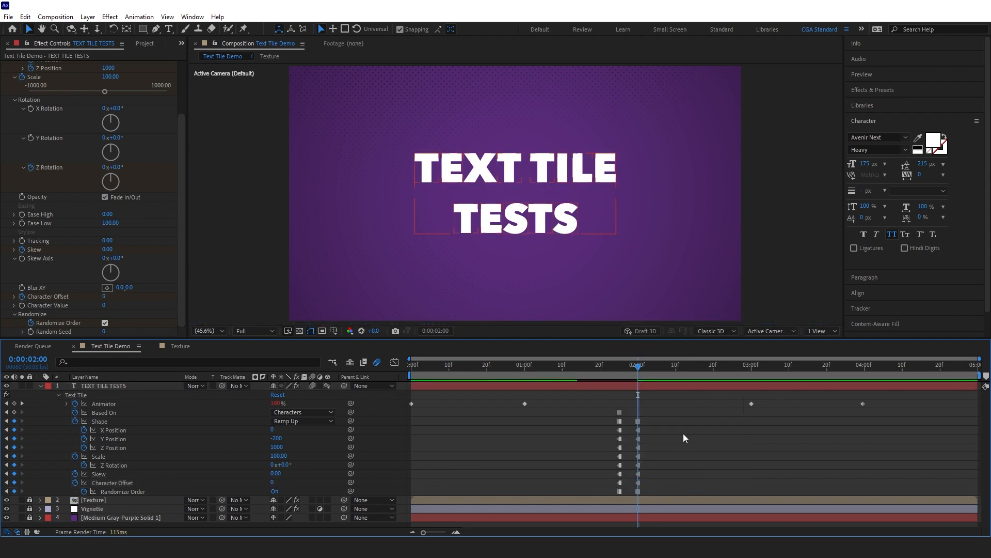
click(684, 386)
key(space)
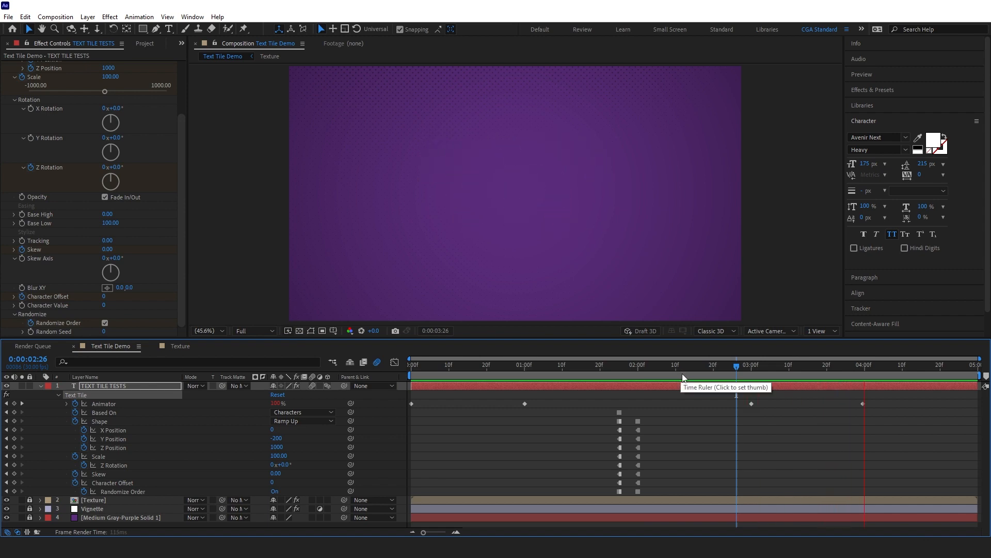
drag(707, 373, 695, 377)
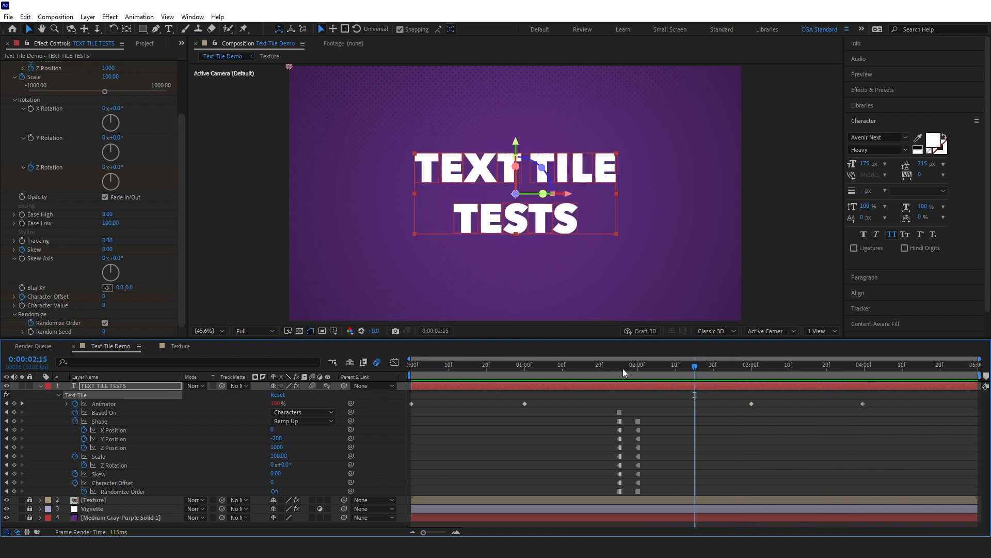
Step: Add a Blur XY keyframe at 0:00:01:25 and set Blur XY to 50, 50 at 0:00:02:00
drag(623, 367, 619, 370)
click(22, 287)
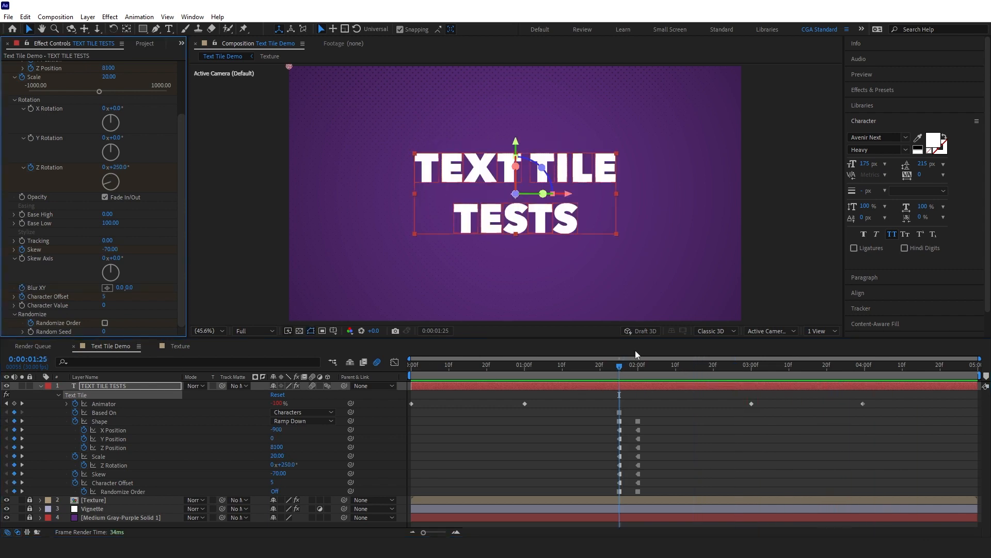
click(636, 368)
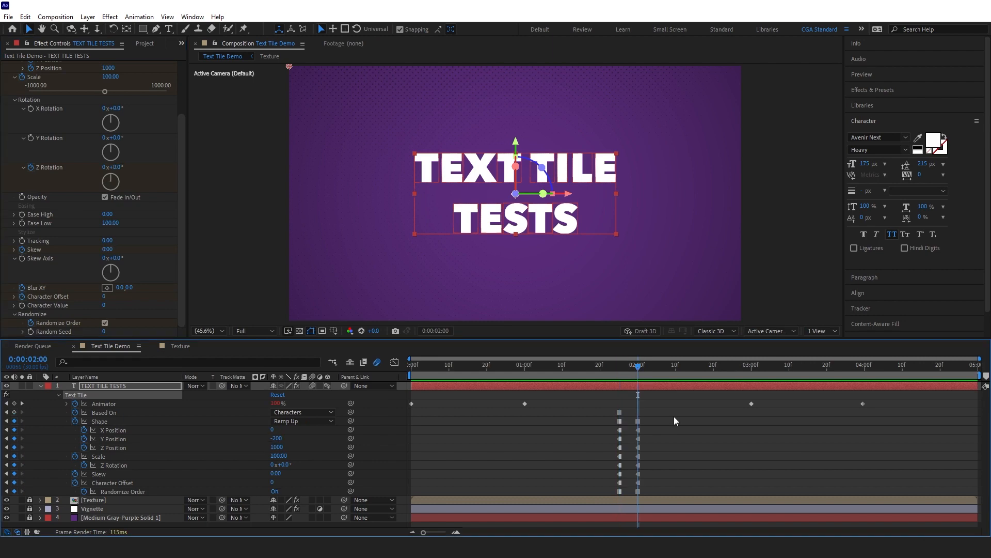
key(u)
key(u)
click(118, 287)
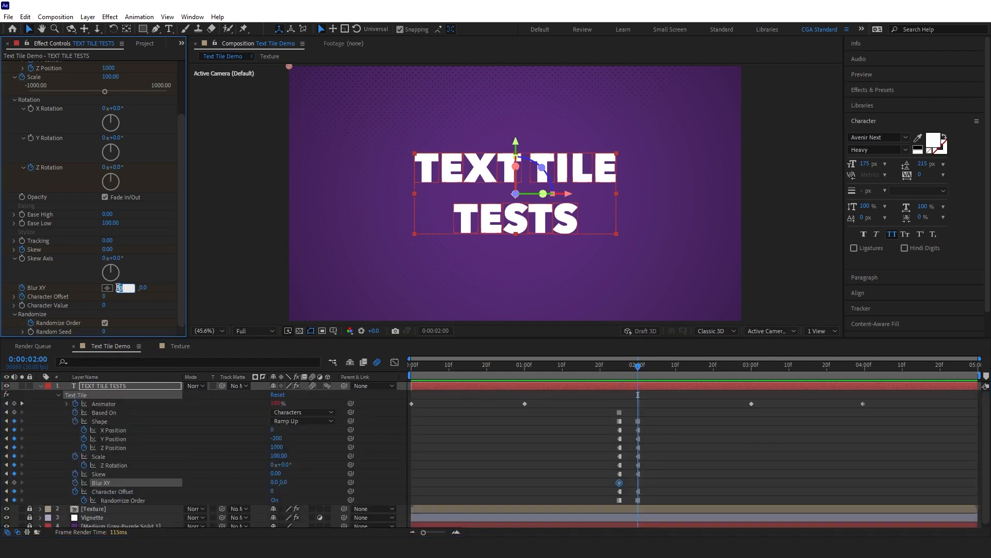
text(50)
key(Tab)
text(50)
key(Return)
Step: Play the animation from the start to review the blurred out animation against the in animation
click(514, 394)
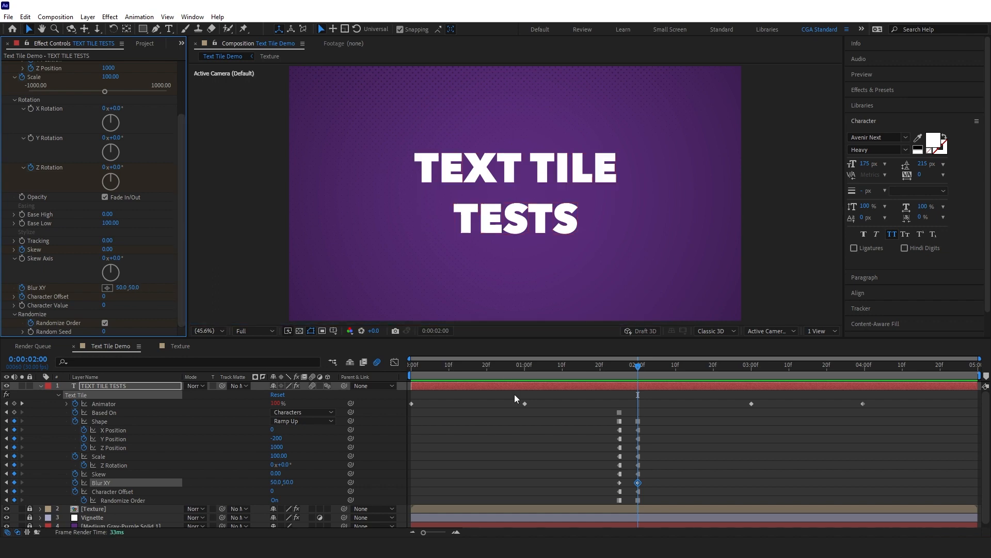
key(space)
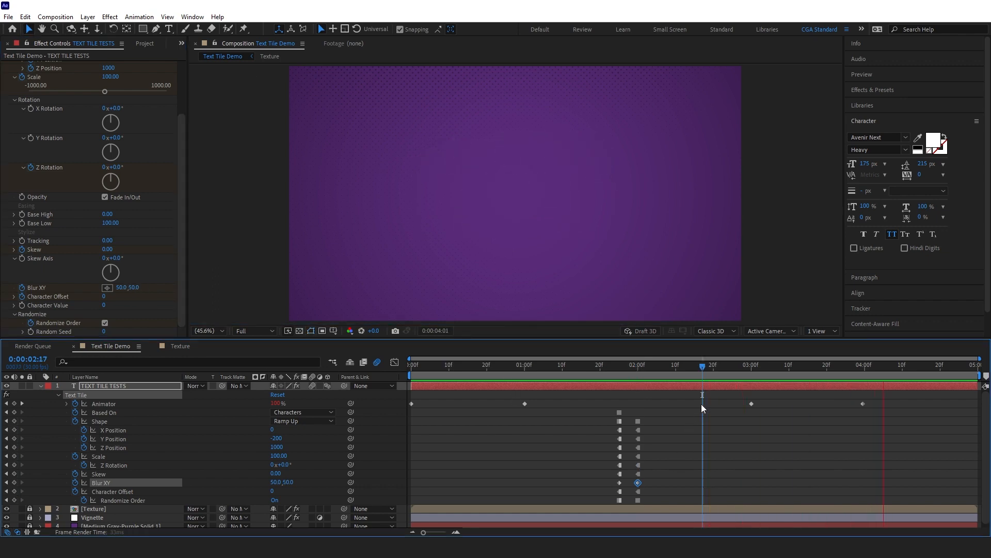
click(699, 368)
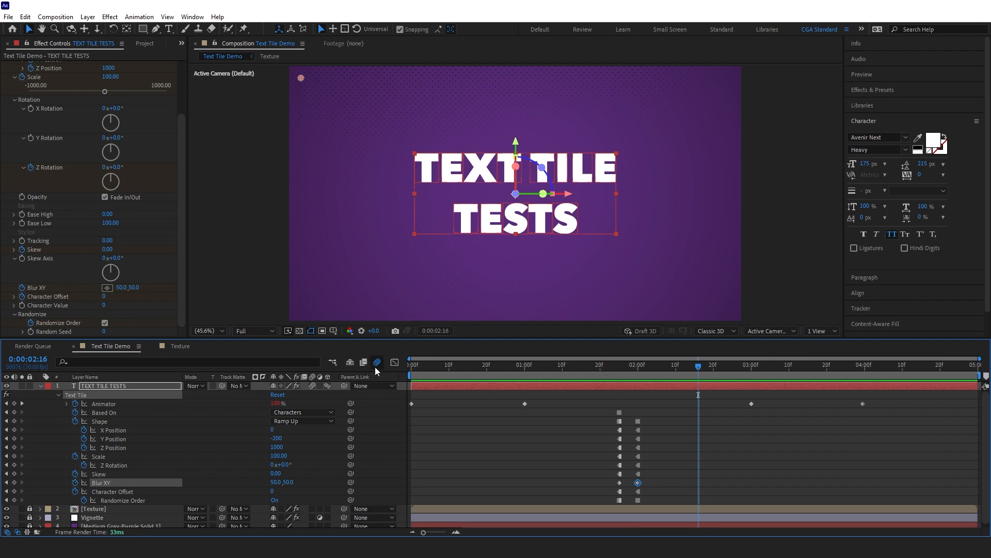
key(Home)
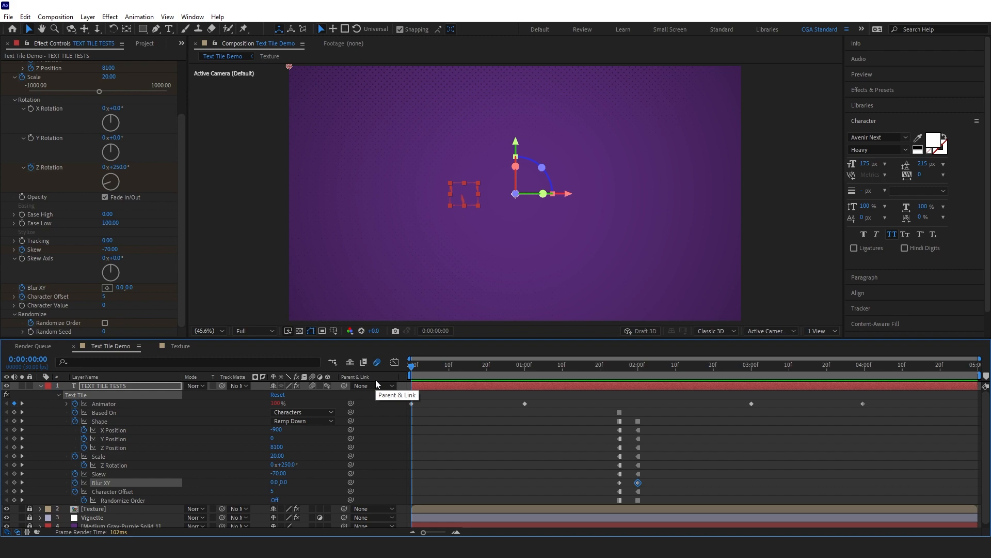
key(space)
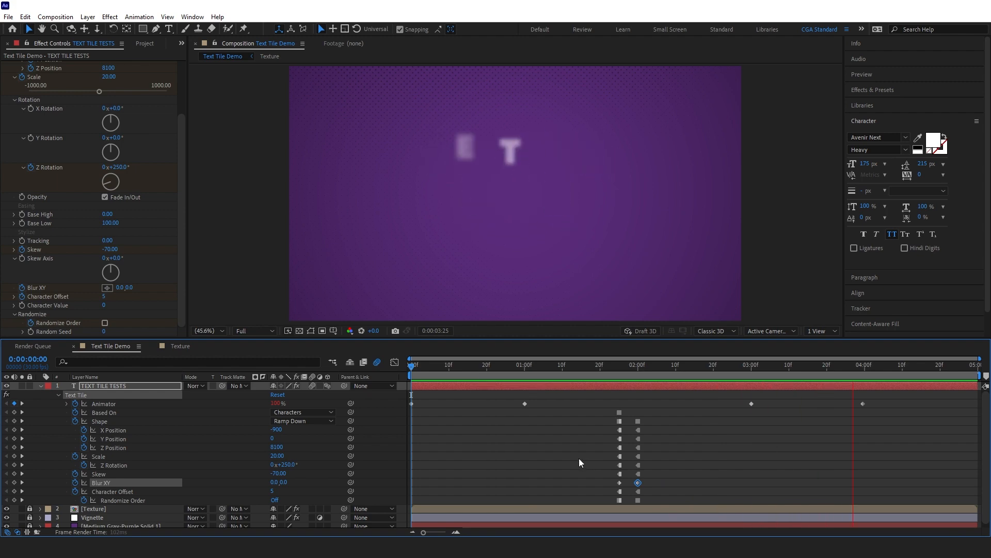
drag(648, 496, 344, 411)
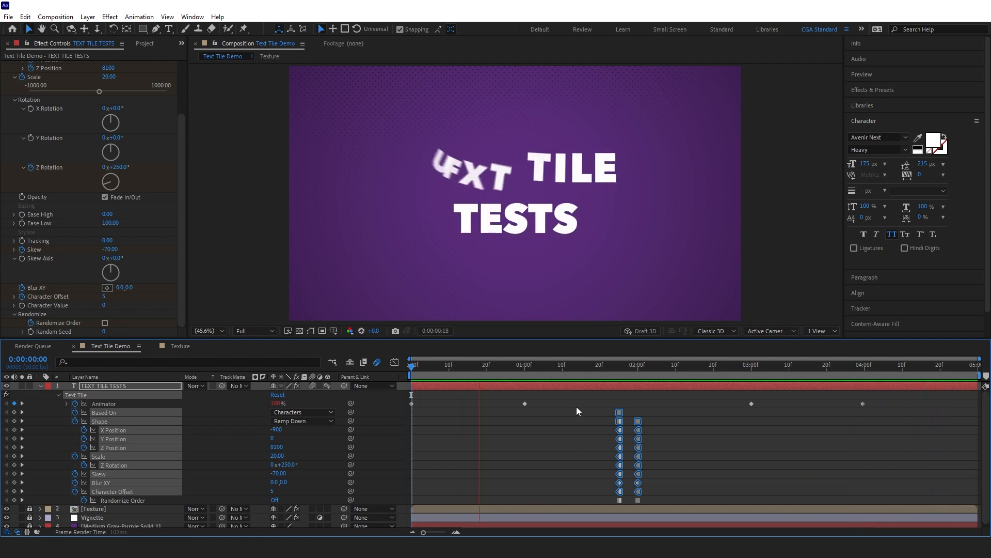
key(space)
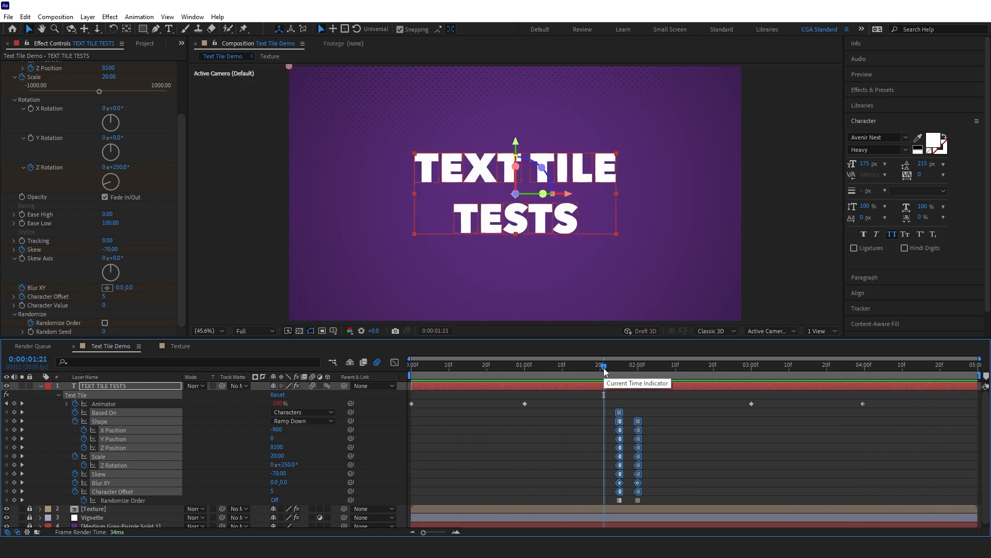
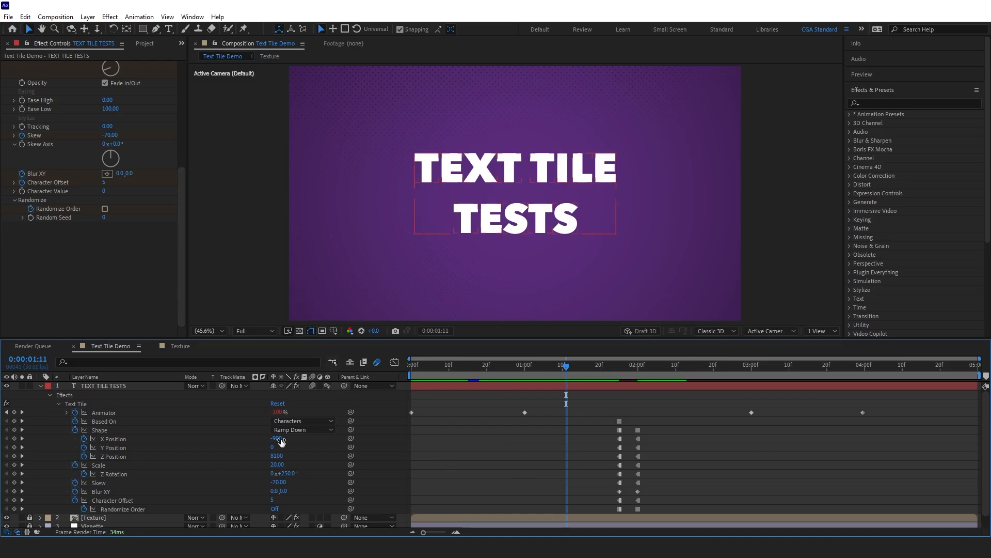
Step: Hide the TEXT TILE TESTS layer and create a new paragraph text layer reading BOUNCE
click(41, 386)
click(7, 385)
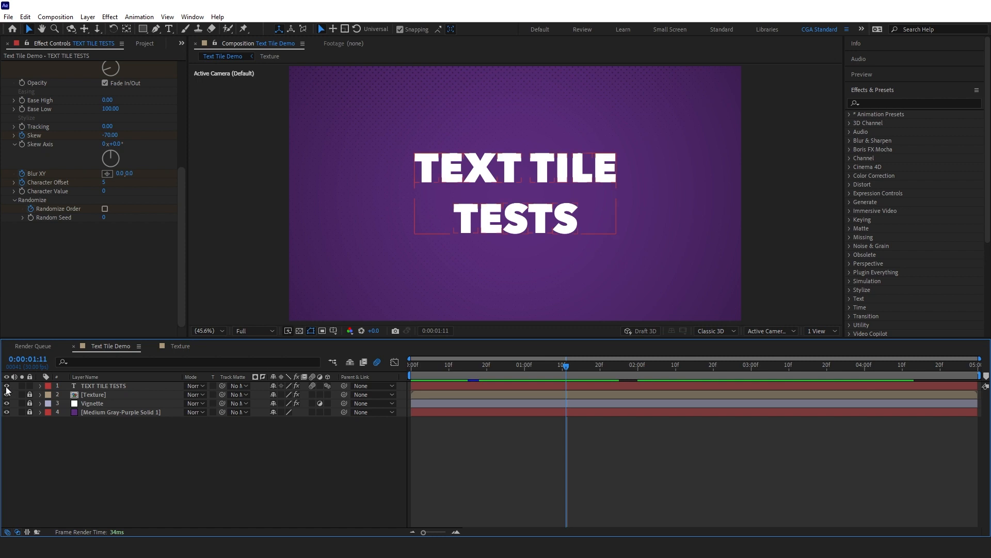
key(ctrl+t)
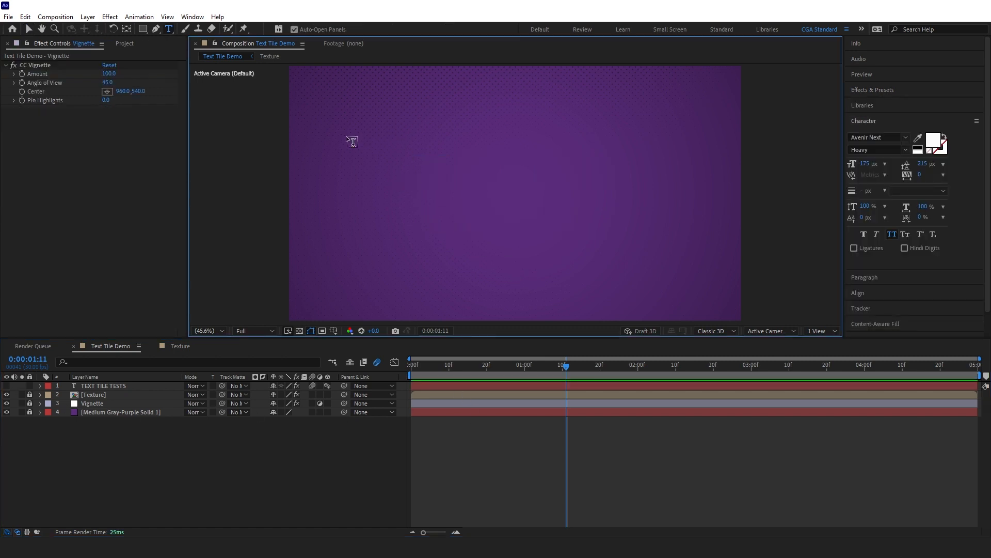
drag(346, 135, 692, 261)
text(BOUNCE)
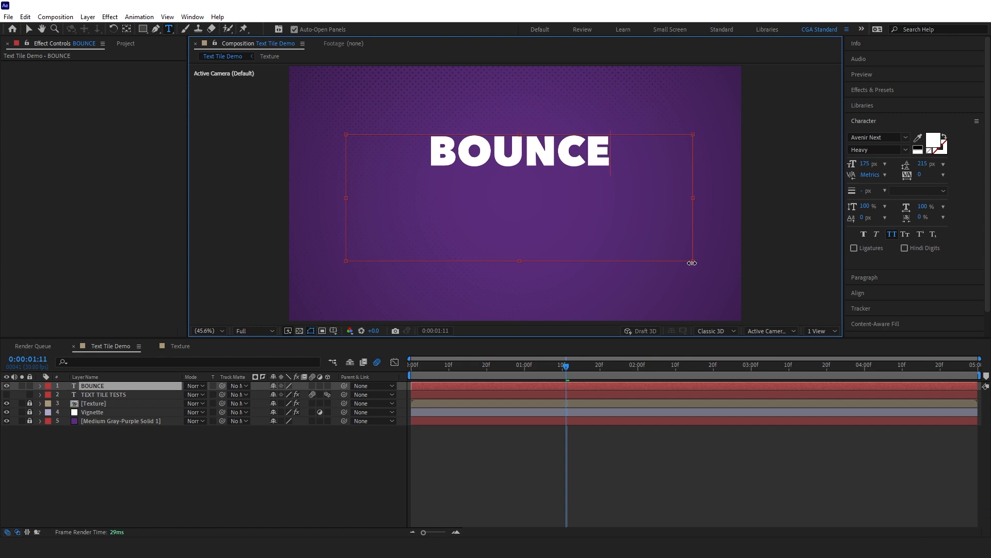
Step: Center the BOUNCE layer's anchor point and center the layer in the composition, with the current time at the first frame
click(574, 389)
key(ctrl+alt+Home)
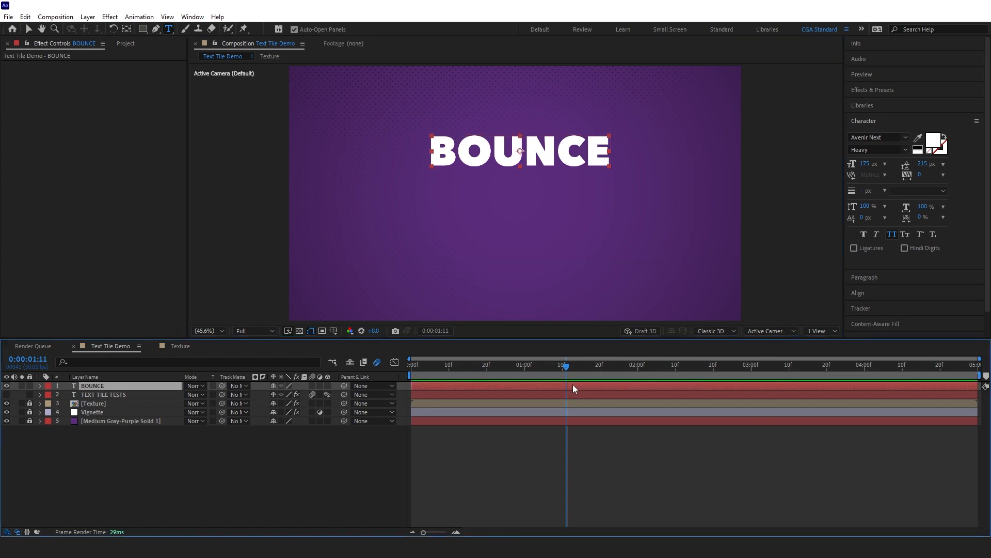
key(Home)
key(ctrl+Home)
Step: Apply the Text Tile Bounce user preset to the BOUNCE layer and preview its default bounce
click(878, 90)
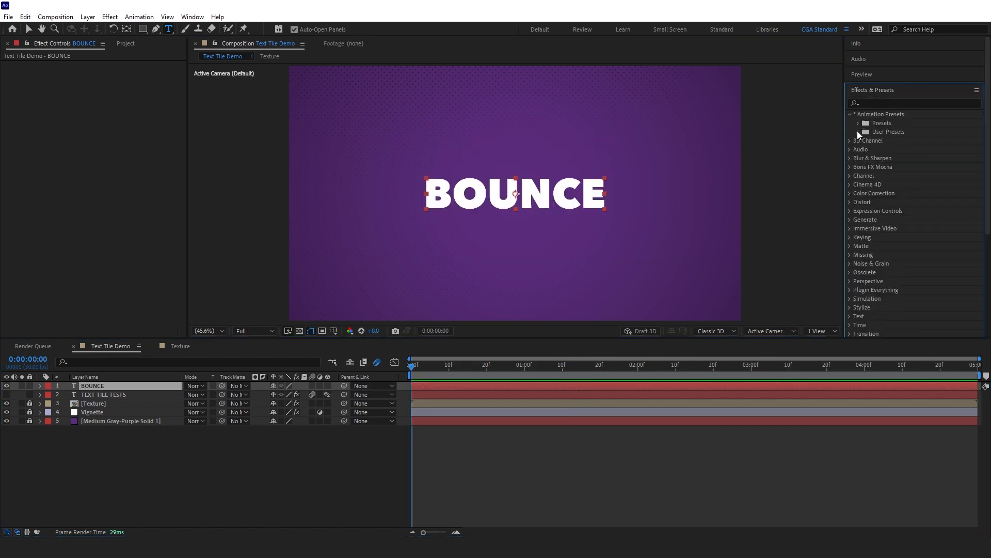
click(858, 132)
click(868, 150)
click(910, 175)
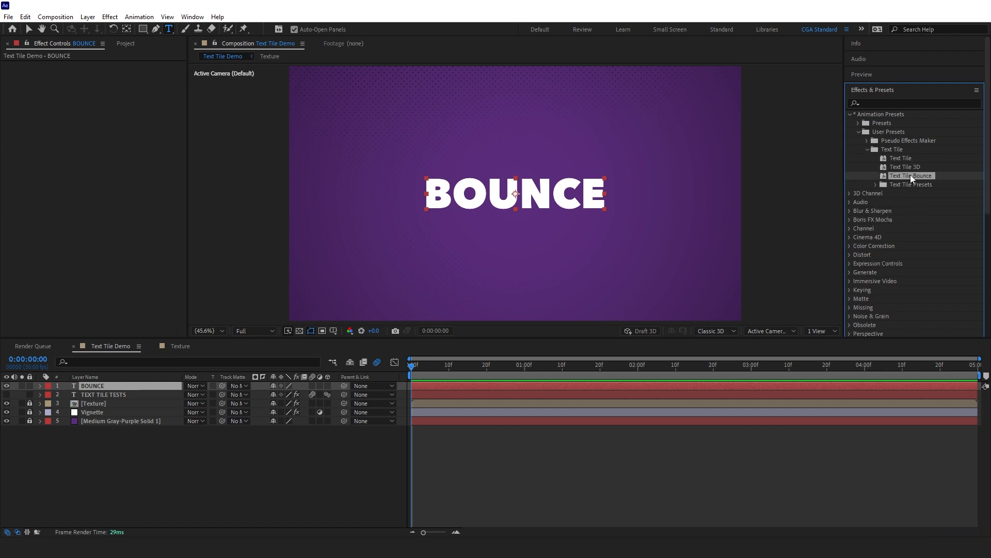
drag(926, 173, 429, 385)
key(v)
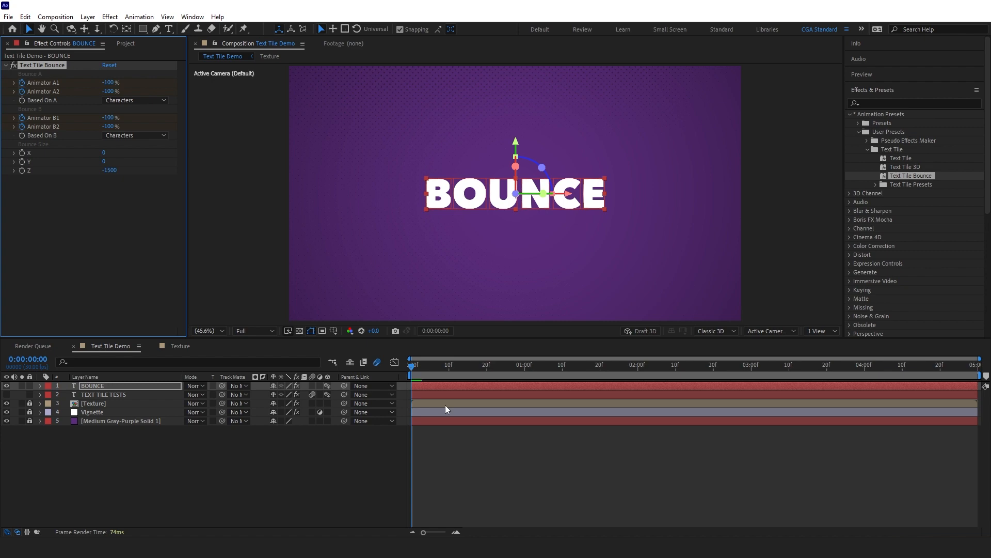
key(space)
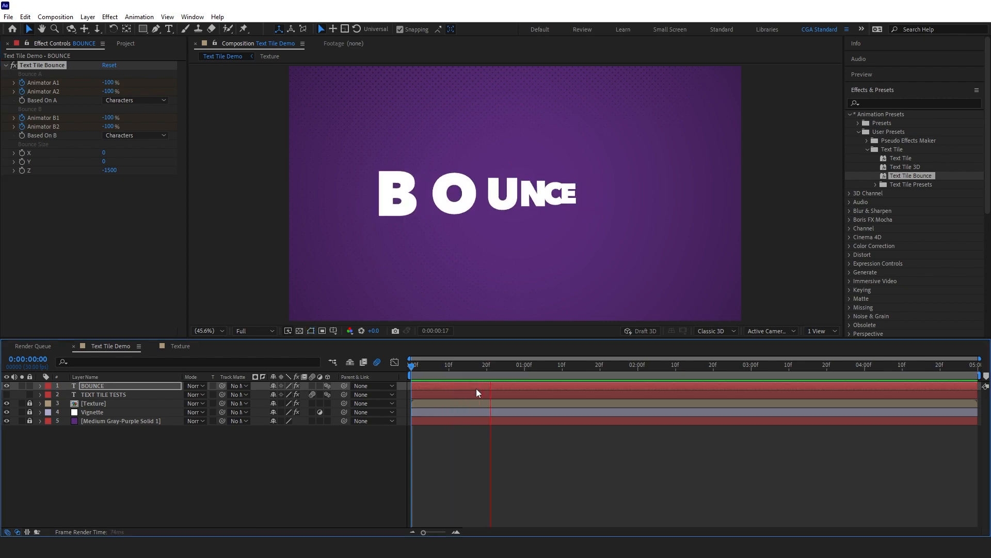
drag(541, 365, 566, 364)
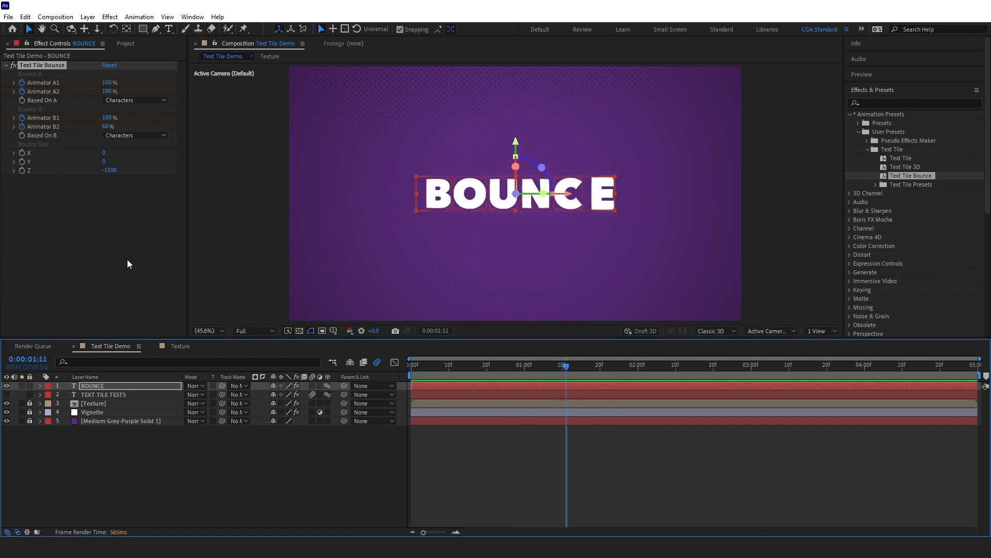
Step: Set the Bounce Size to Z 0 and Y 100 and preview the vertical bounce from the start
click(110, 172)
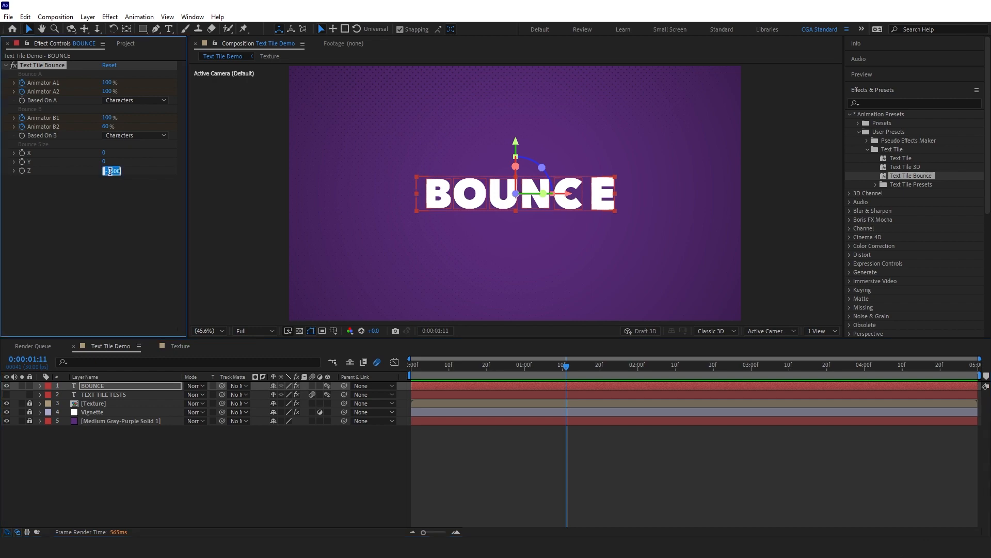
text(0)
key(Return)
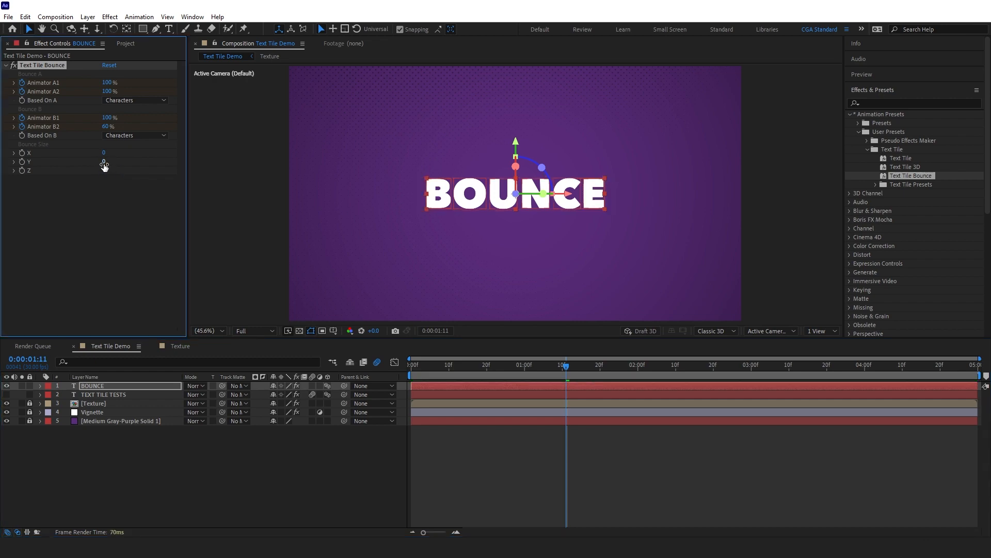
click(103, 162)
text(100)
key(Return)
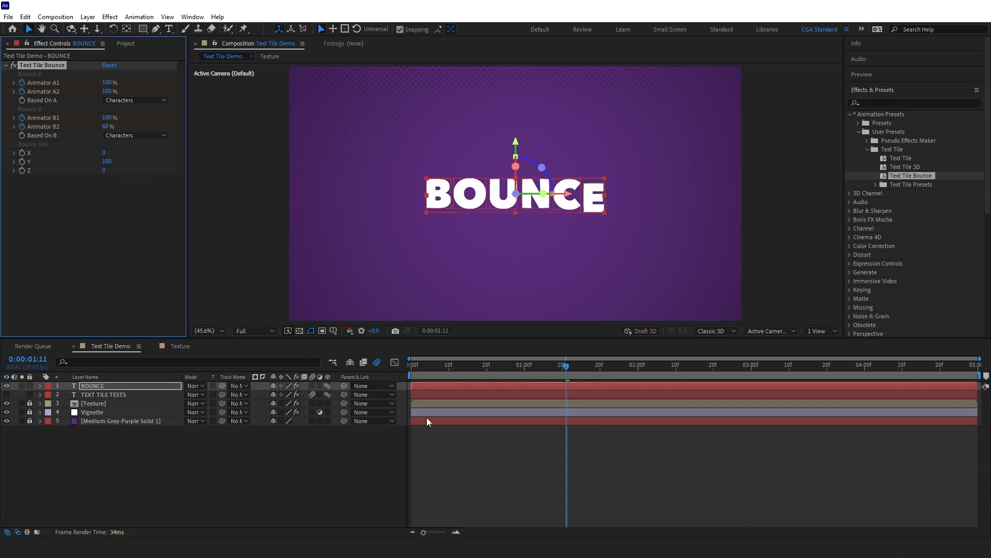
click(429, 427)
key(Home)
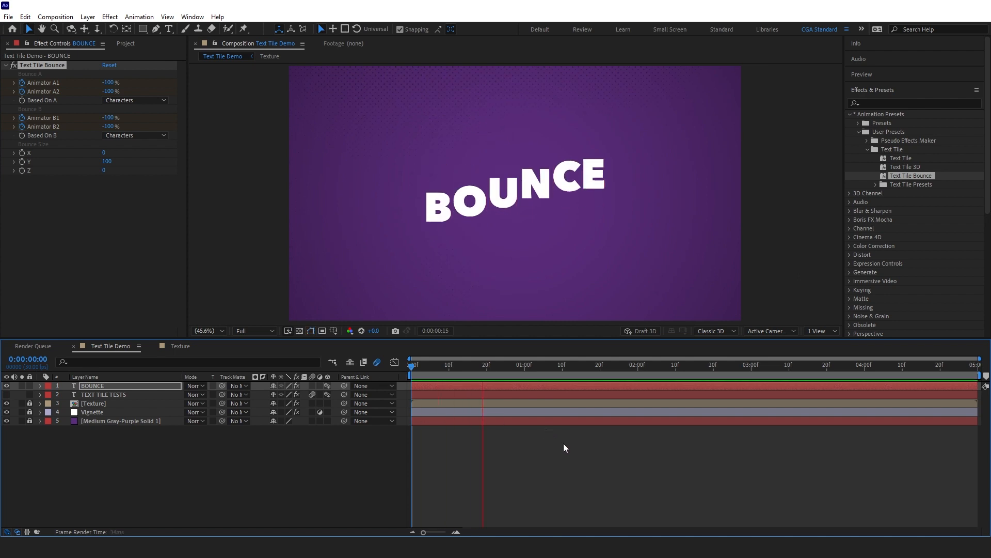
key(space)
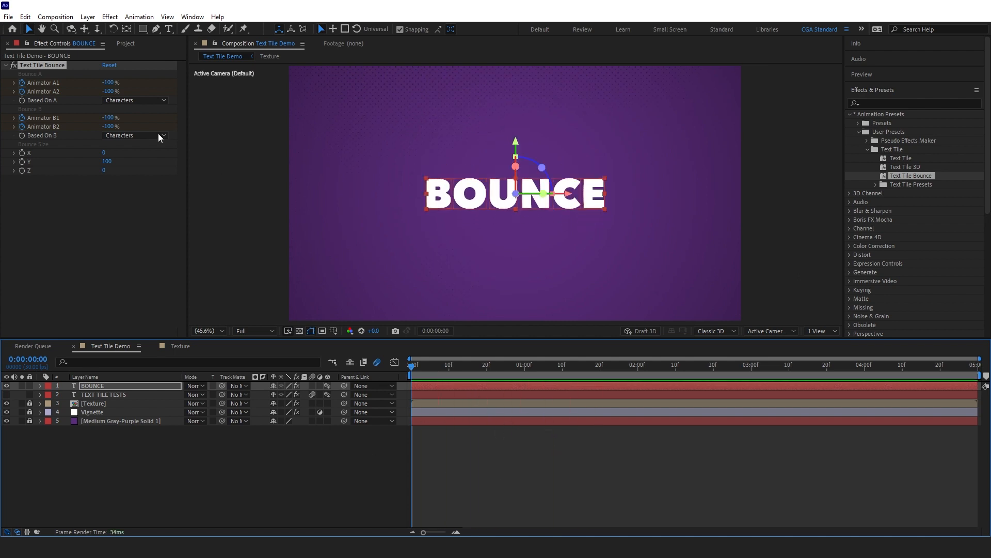
Step: Set the Bounce Size to Y 0 and X 100 and preview the horizontal bounce
click(104, 162)
text(0)
key(Return)
click(104, 153)
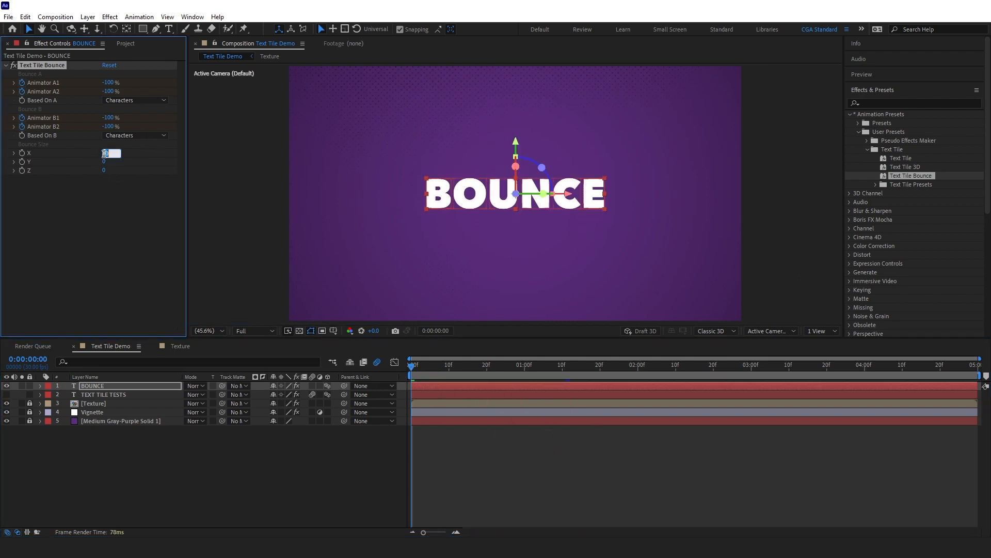
text(100)
key(Return)
key(space)
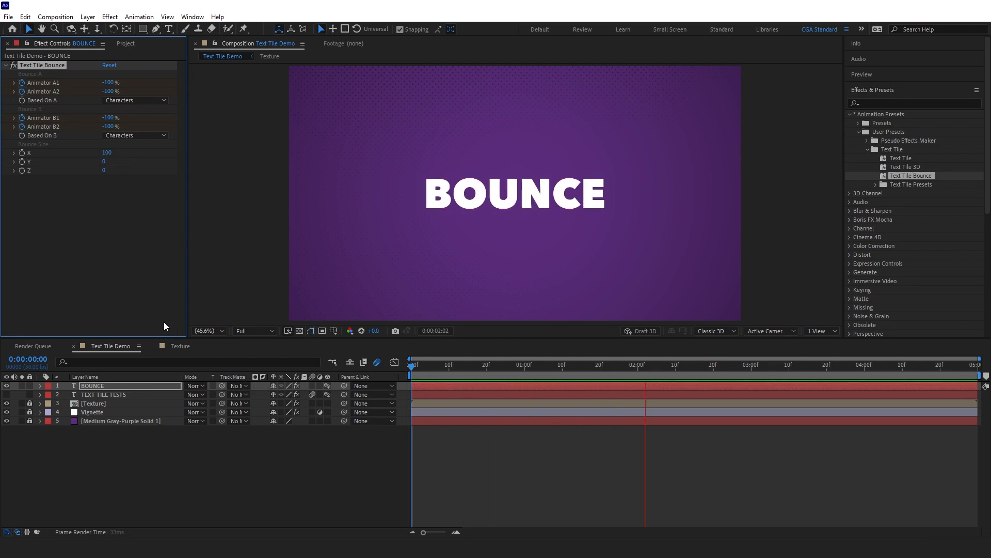
drag(418, 374, 551, 386)
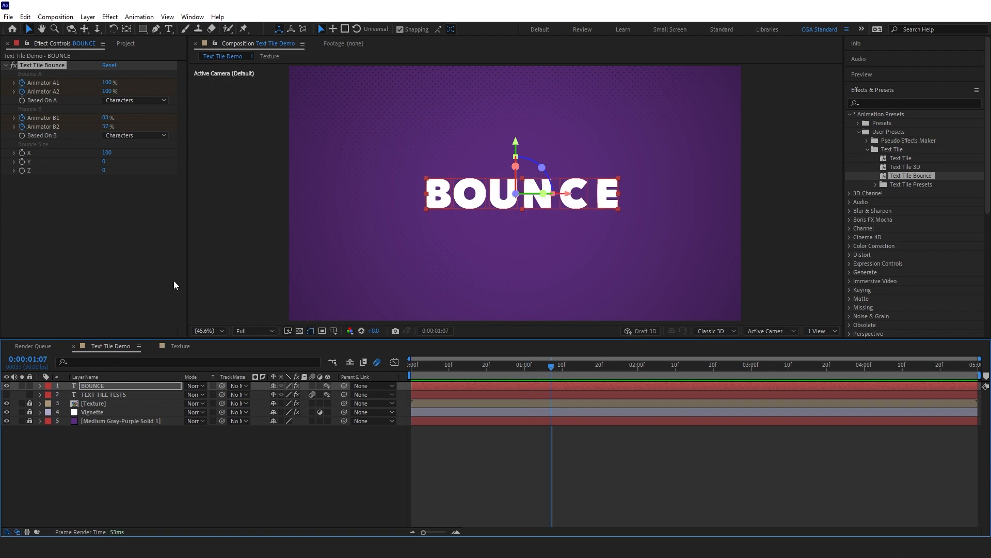
Step: Reset the Bounce Size to X 0 and Z -1500
click(106, 152)
text(0)
key(Return)
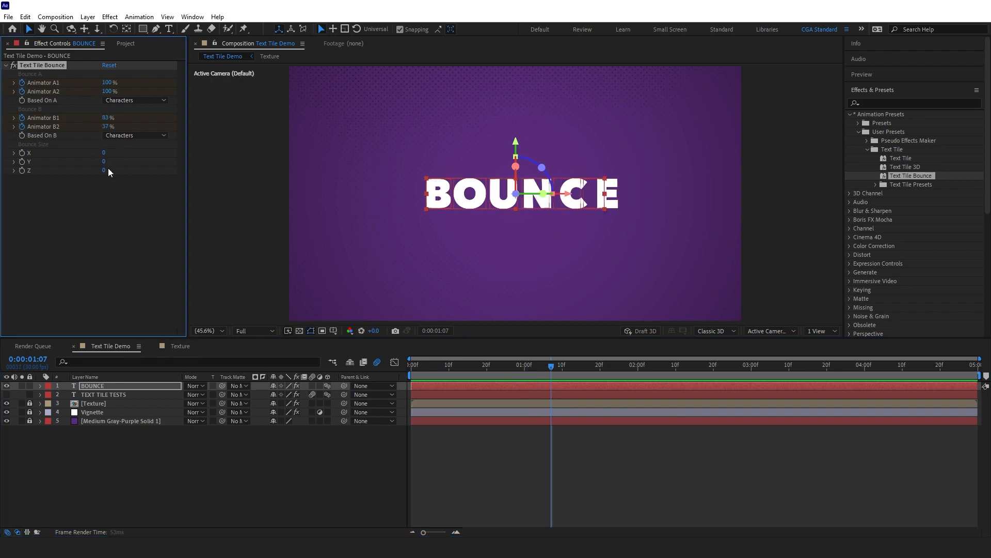
click(106, 170)
text(-1500)
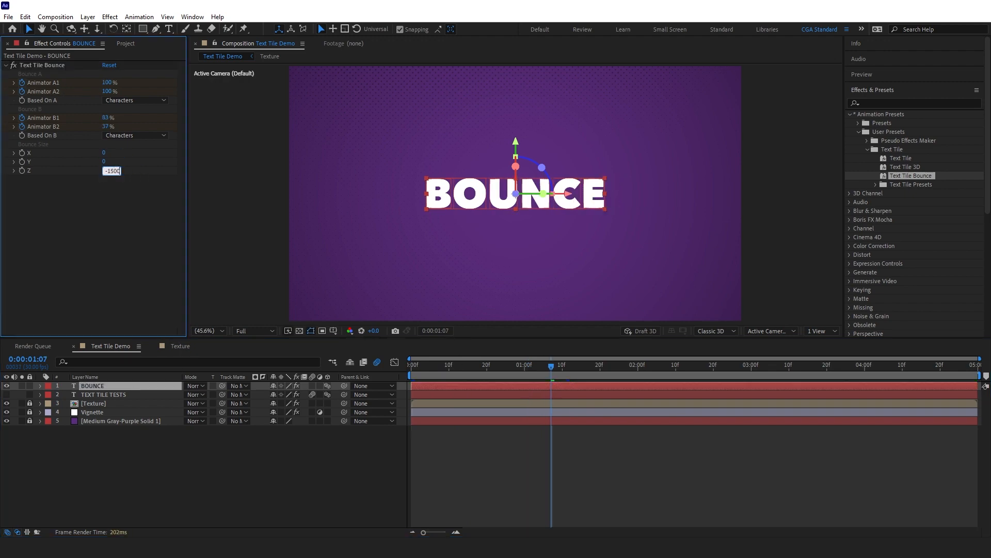
key(Return)
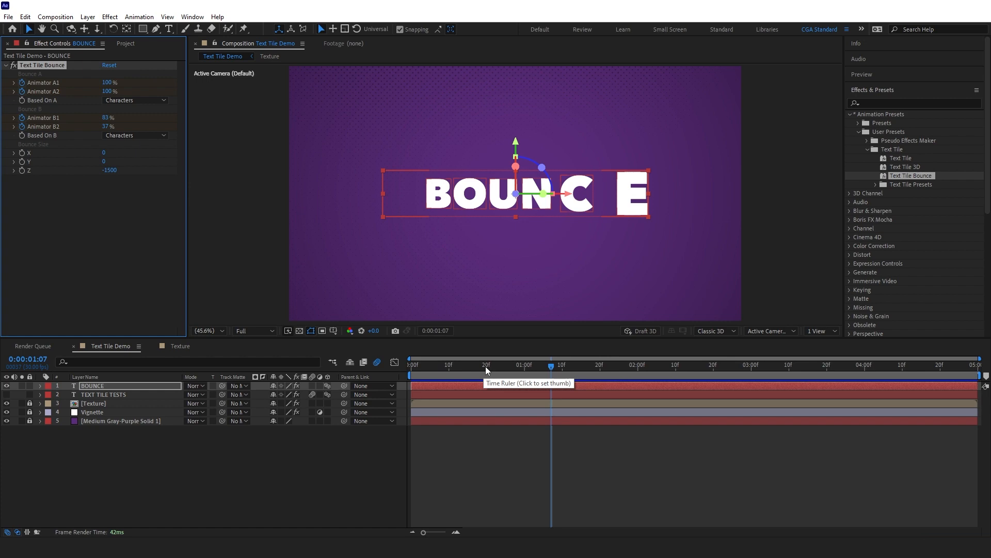
Step: Reveal the BOUNCE layer's keyframes and offset the Animator A2, B1 and B2 keyframe pairs so each starts after the previous one ends
key(u)
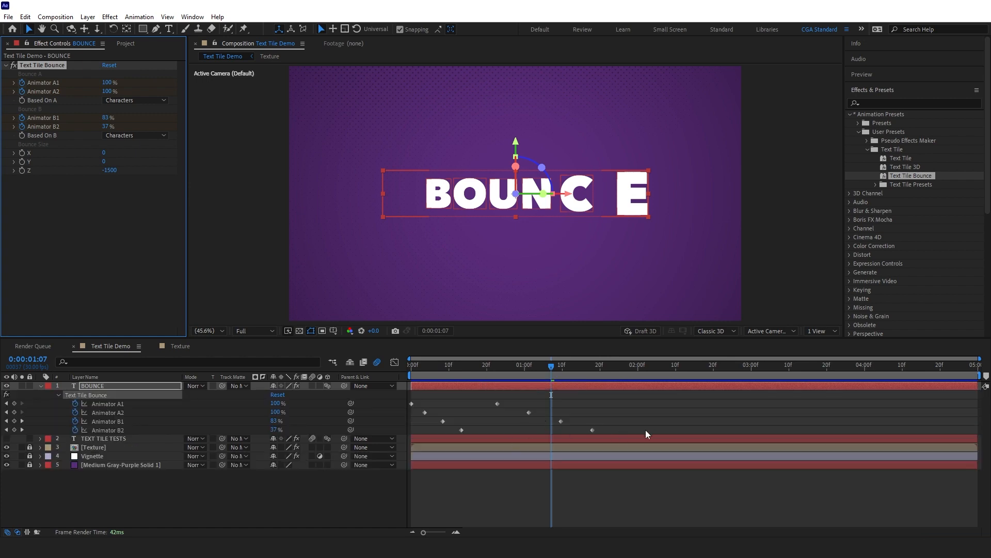
drag(645, 429, 399, 398)
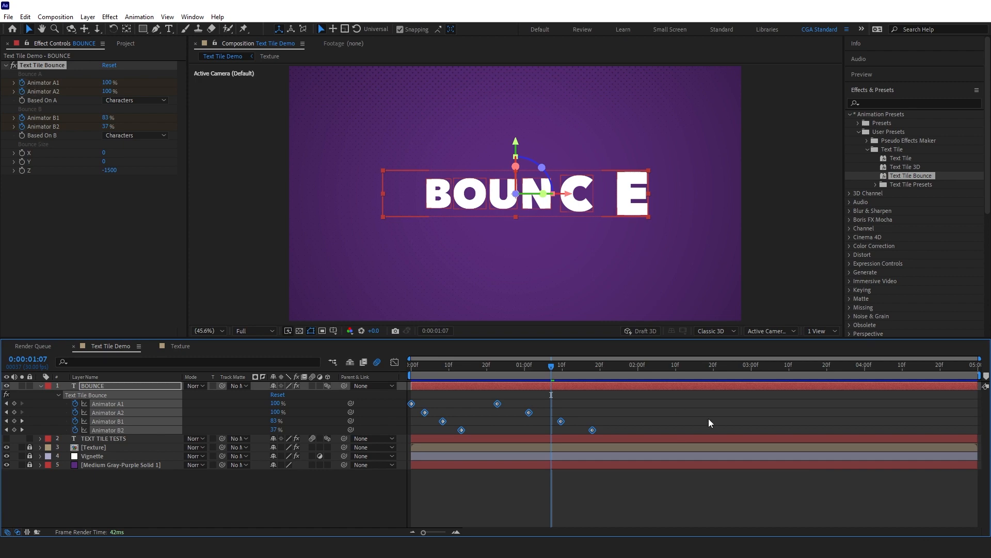
drag(620, 419, 767, 432)
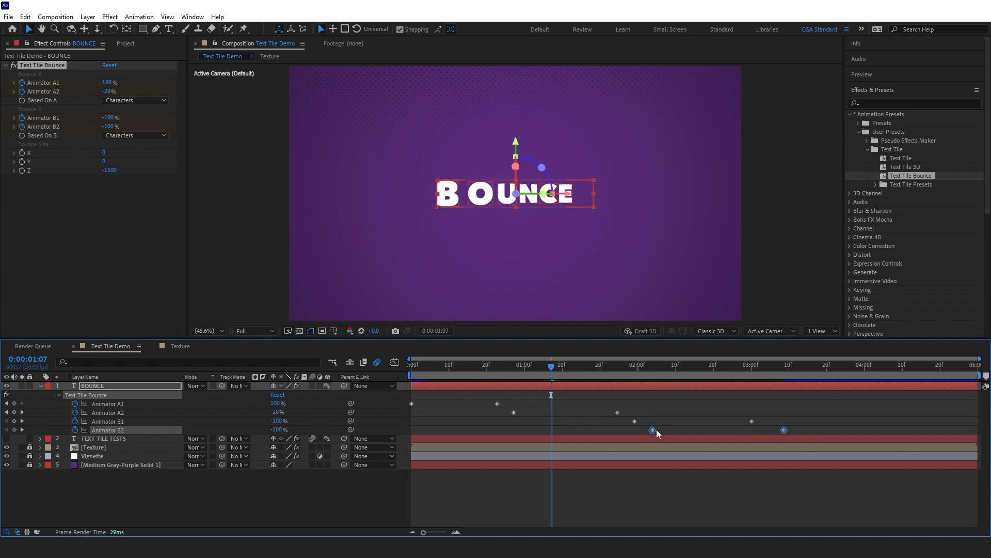
drag(656, 429, 770, 429)
key(Home)
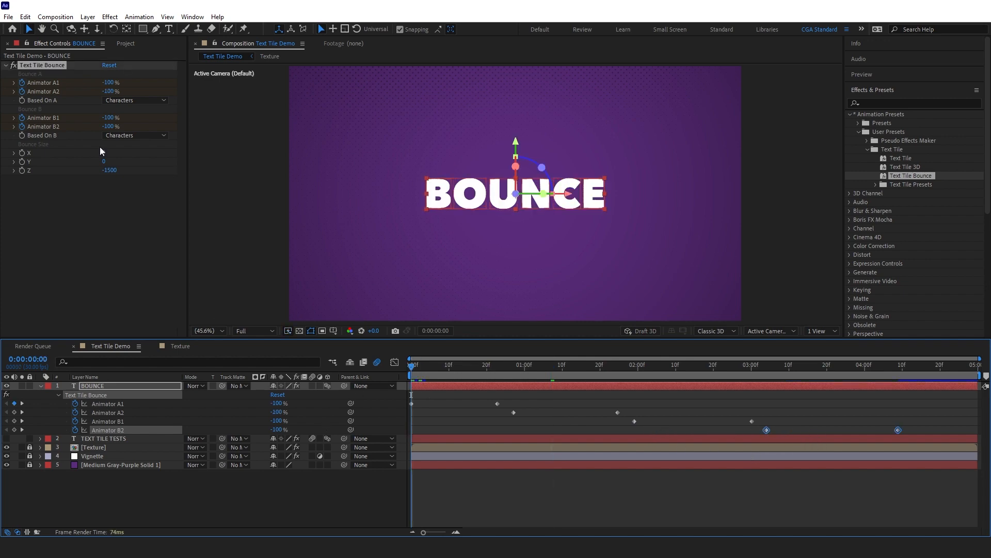
Step: Select the Animator A1 and A2 keyframe pairs in turn and examine how each one scales the letters across its time range
click(111, 404)
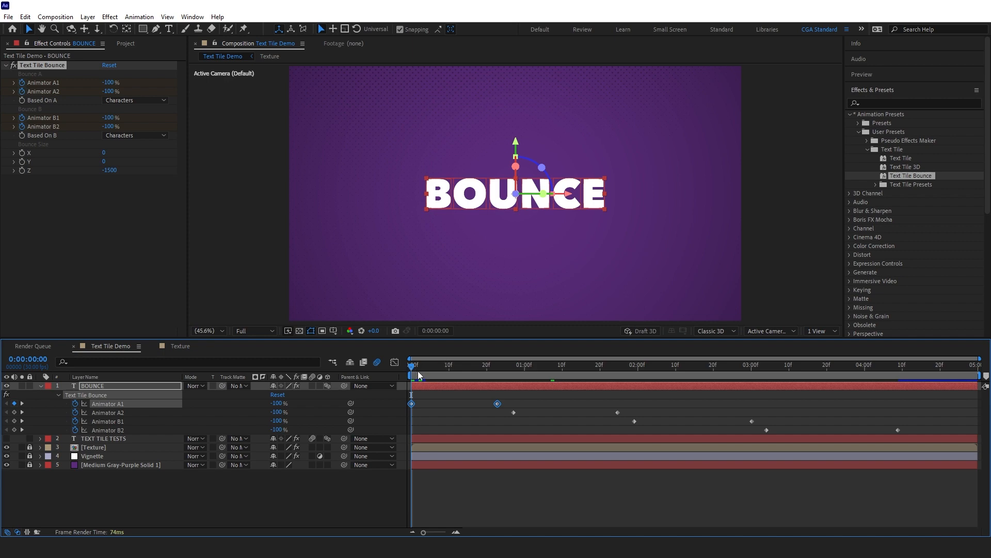
drag(416, 365, 491, 371)
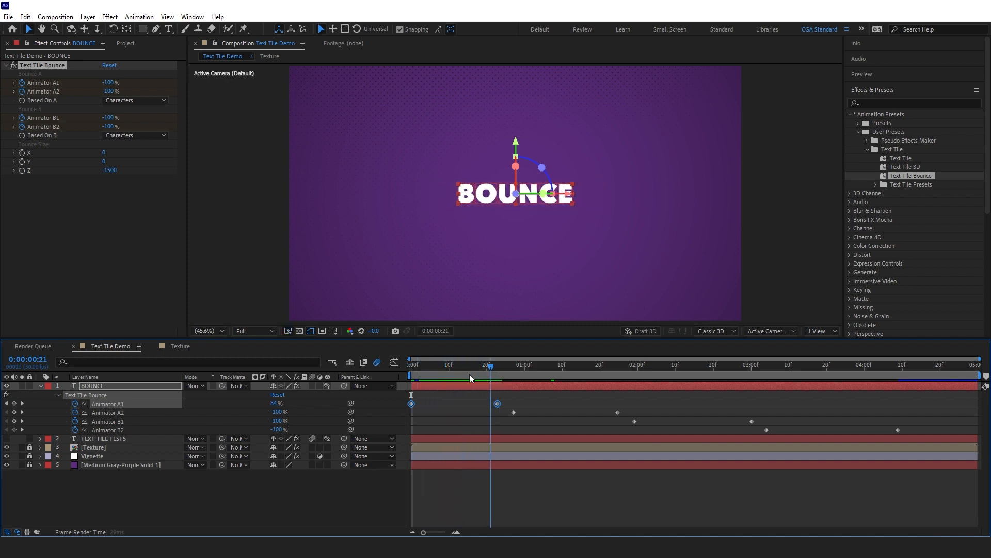
key(Page_Down)
key(Page_Down)
key(Page_Down)
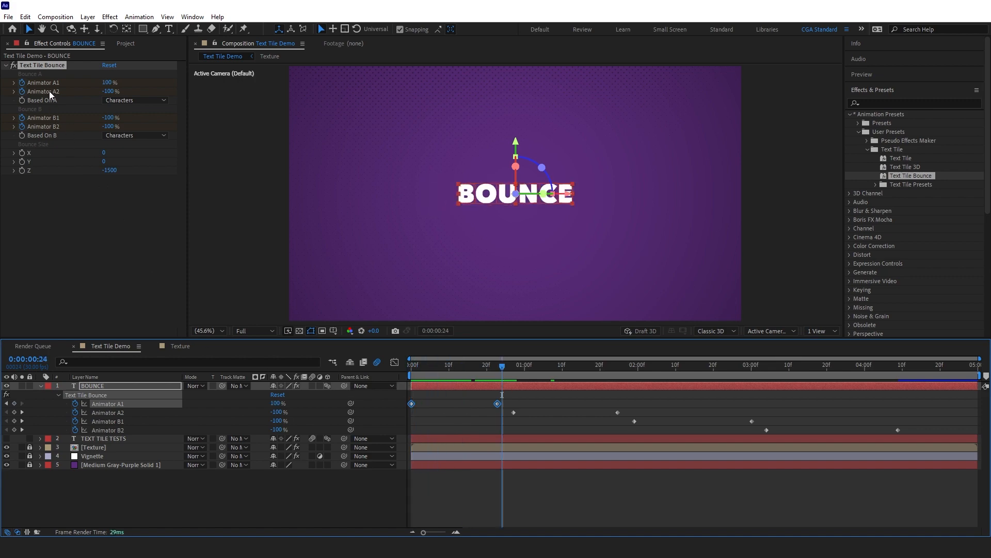
click(76, 142)
click(117, 412)
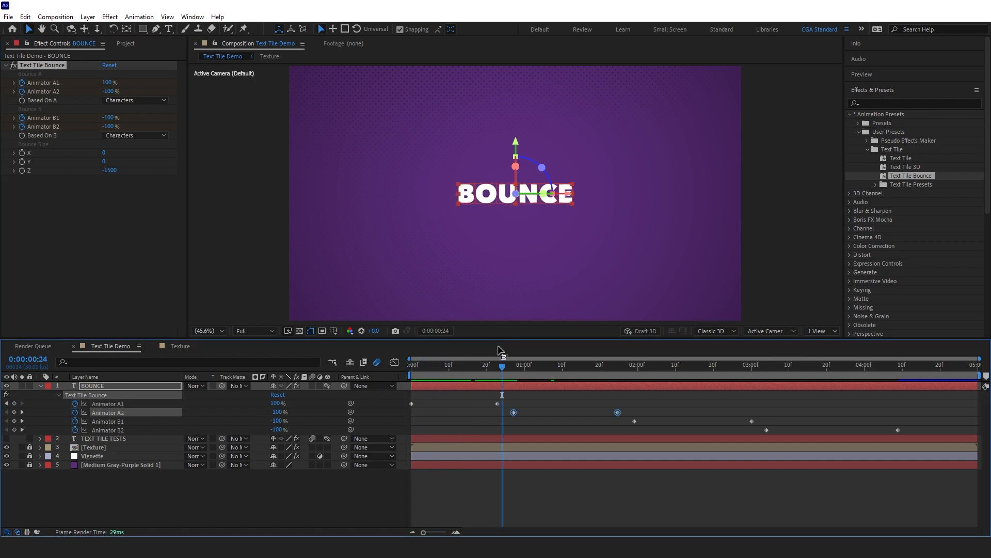
drag(516, 364, 625, 368)
key(space)
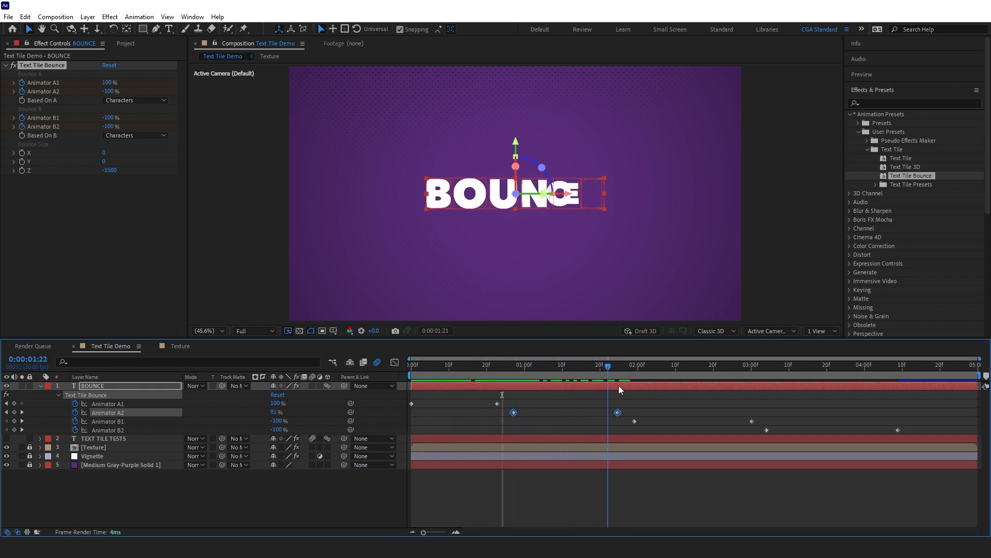
Step: Select the Animator B1 and B2 keyframe pairs in turn and examine their part of the bounce up to about 4:25
click(48, 120)
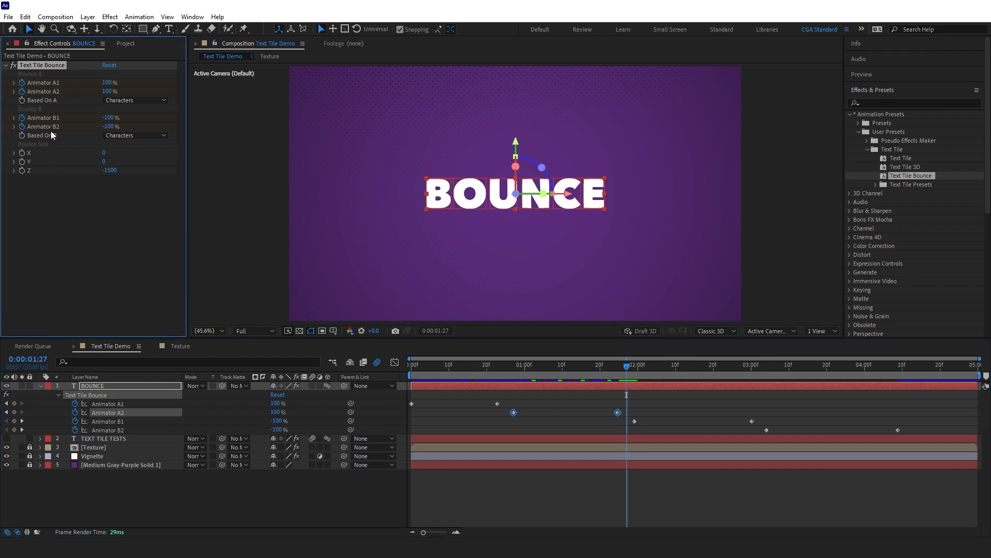
click(120, 421)
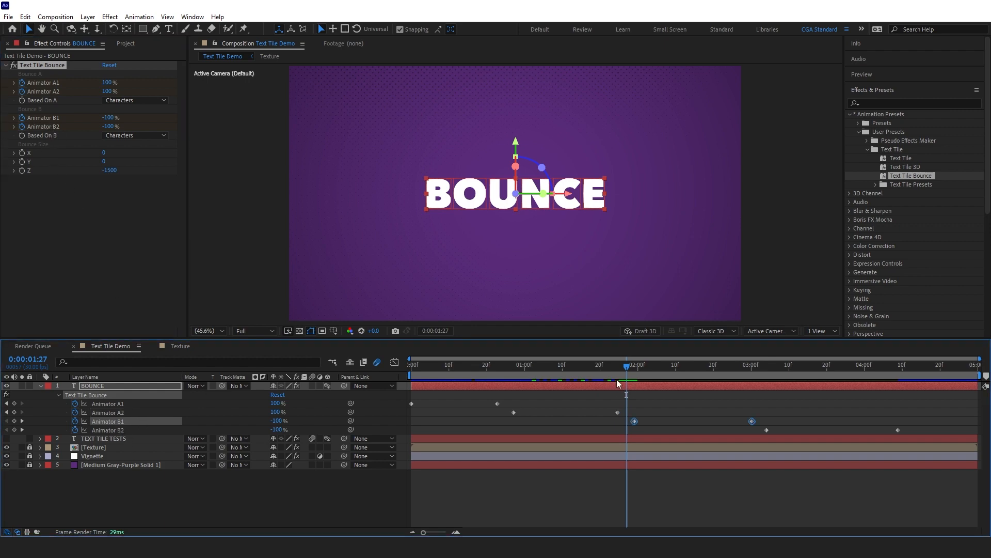
drag(630, 370, 637, 370)
drag(638, 373, 961, 385)
click(114, 431)
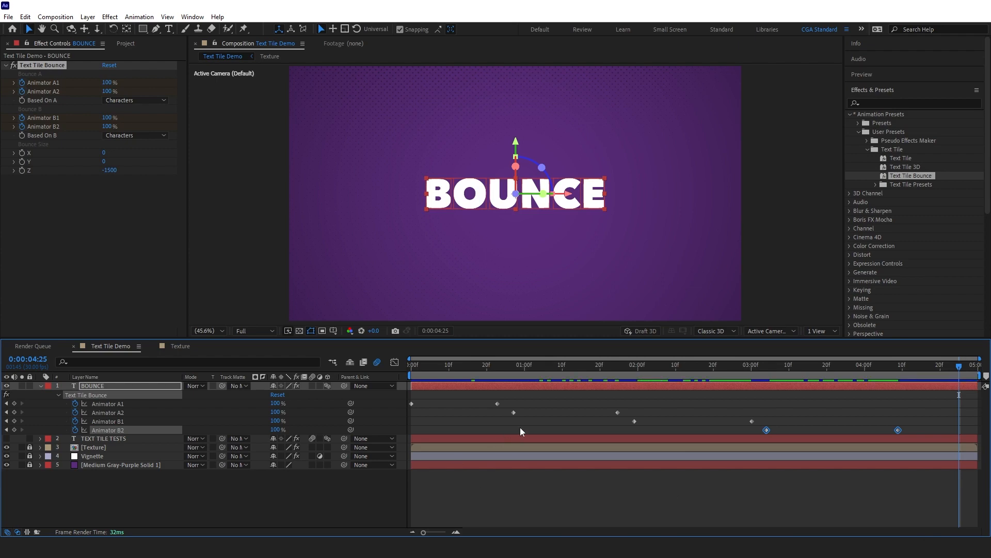
Step: Move the Animator A2 keyframe pair to start about 3 frames after Animator A1 and preview the overlapping bounce from the start
drag(498, 422, 421, 417)
click(426, 382)
key(Home)
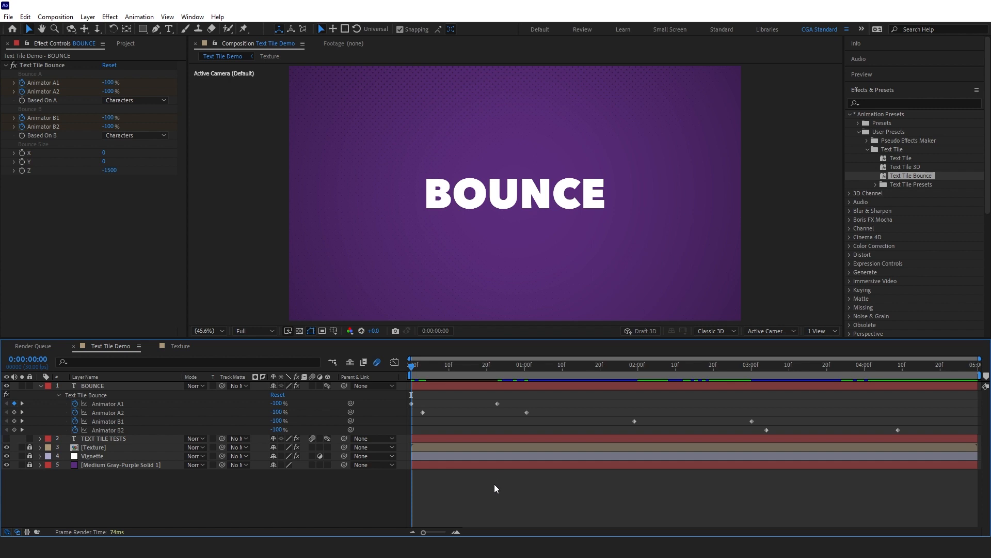
key(space)
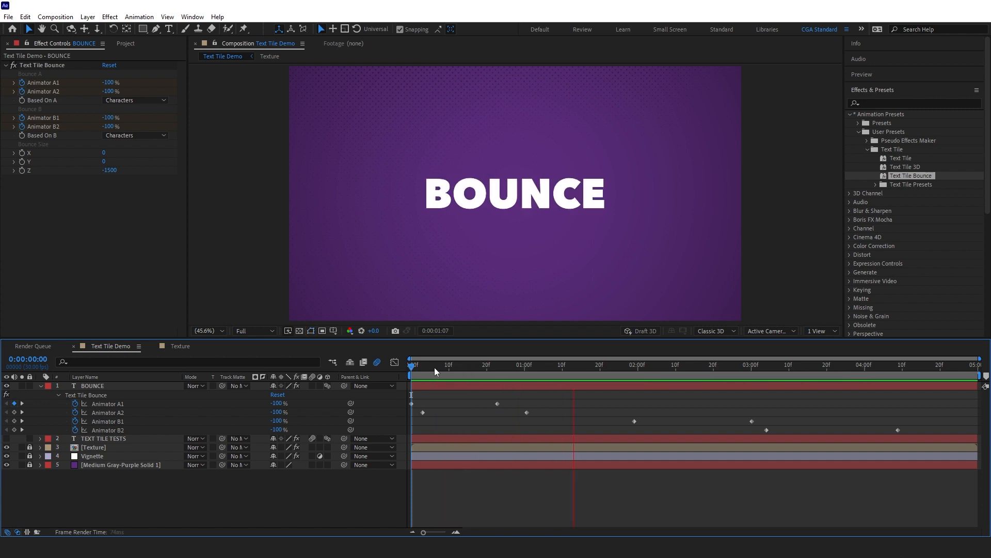
key(space)
click(430, 371)
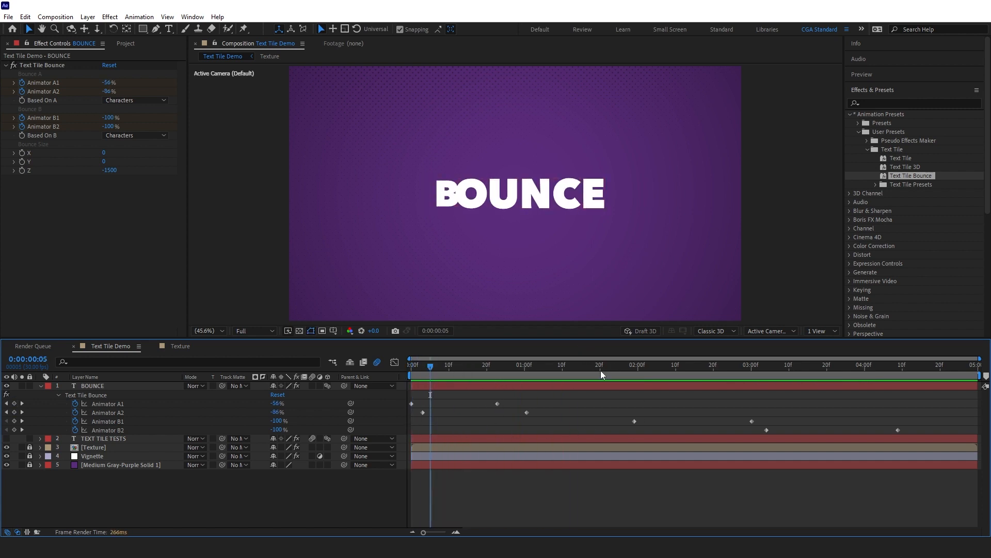
Step: Move the Animator B2 keyframe pair to start about 5 frames after Animator B1 and preview the bounce, including from the start
click(607, 370)
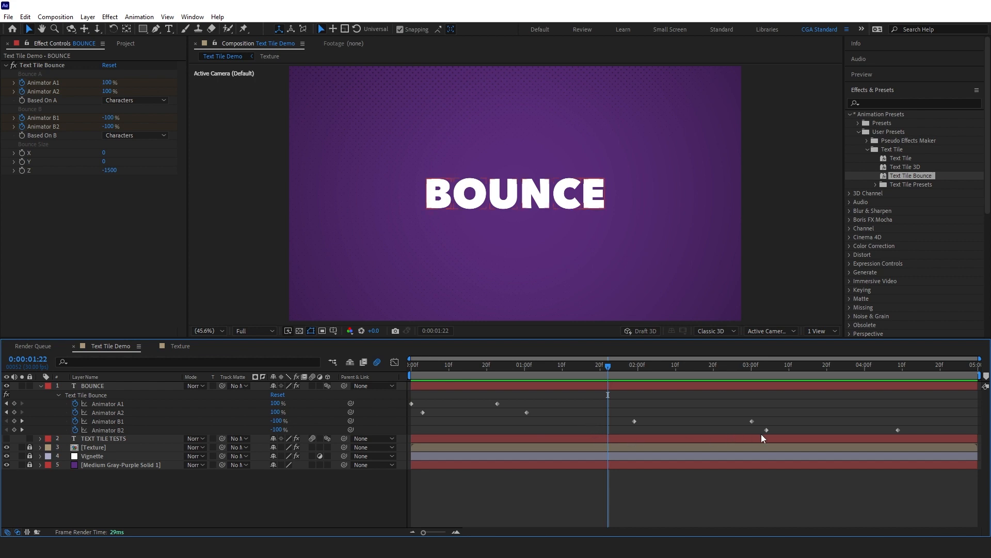
drag(739, 433, 905, 437)
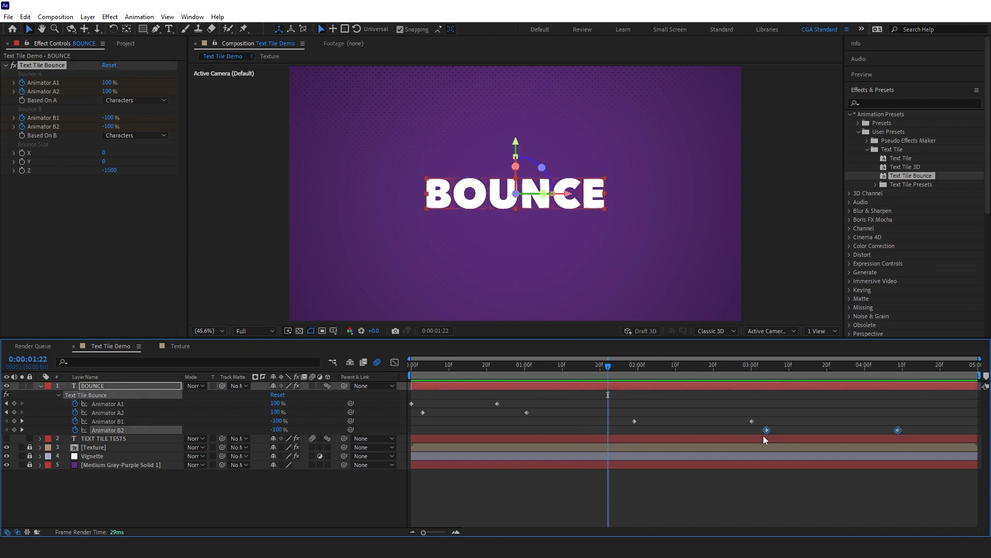
drag(766, 430, 653, 431)
click(667, 476)
key(space)
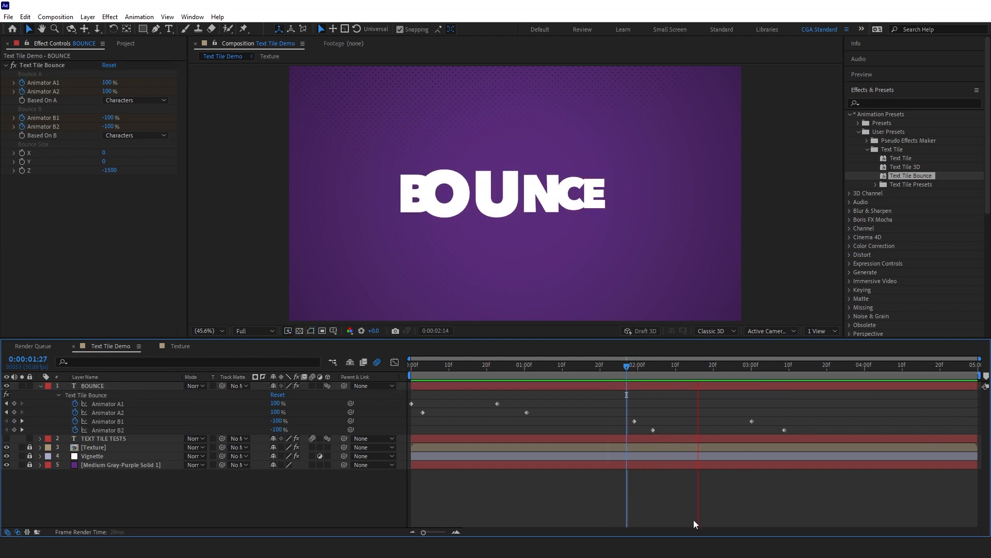
drag(627, 368, 381, 384)
key(space)
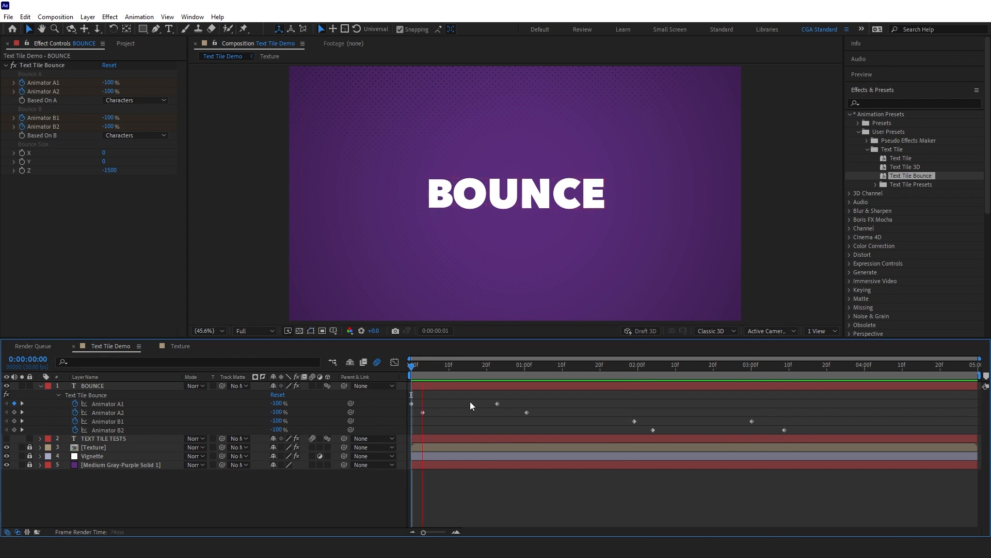
click(625, 361)
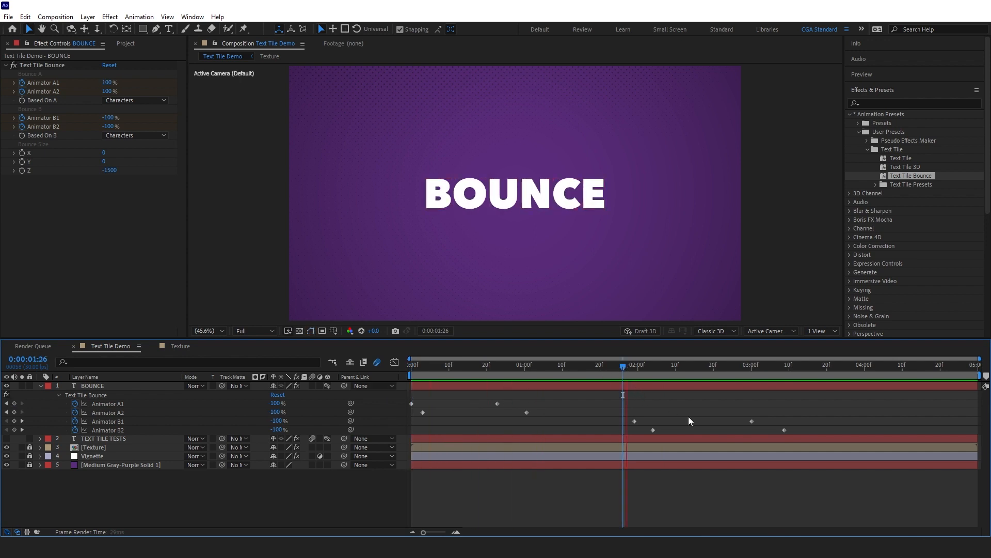
key(space)
Step: Move the Animator B1 and B2 keyframe pairs together so B1 starts about 3 frames after A2, and preview the combined bounce
click(616, 366)
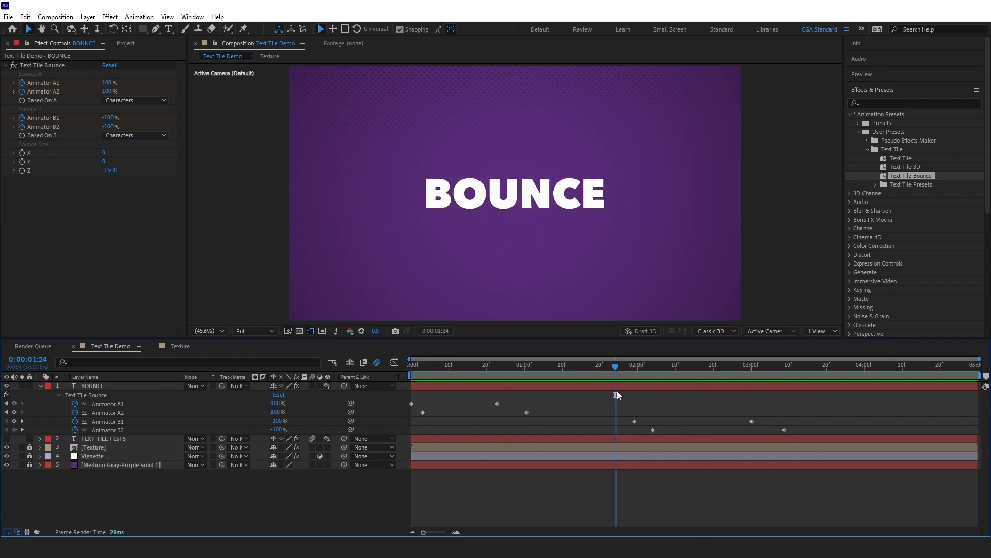
drag(618, 395, 821, 436)
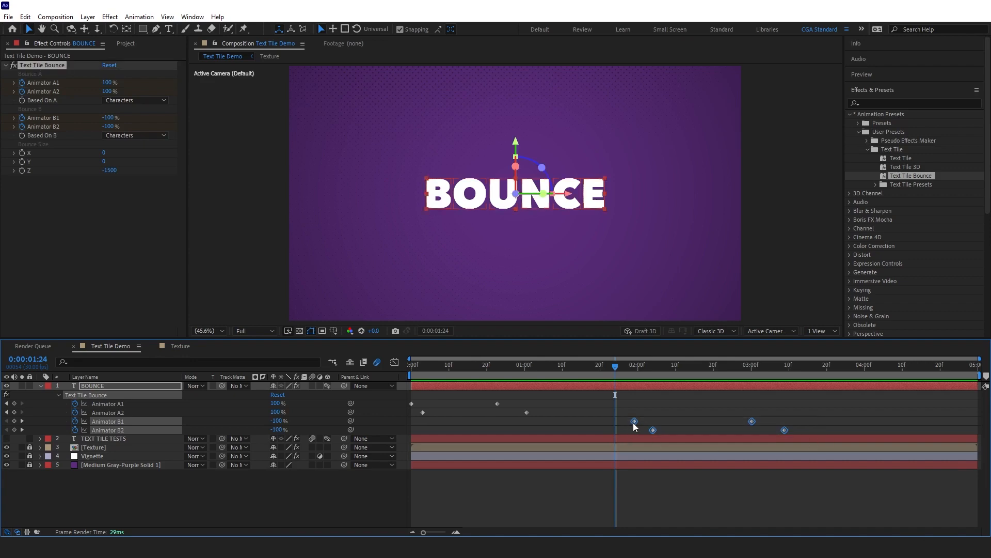
drag(634, 422, 430, 423)
click(109, 403)
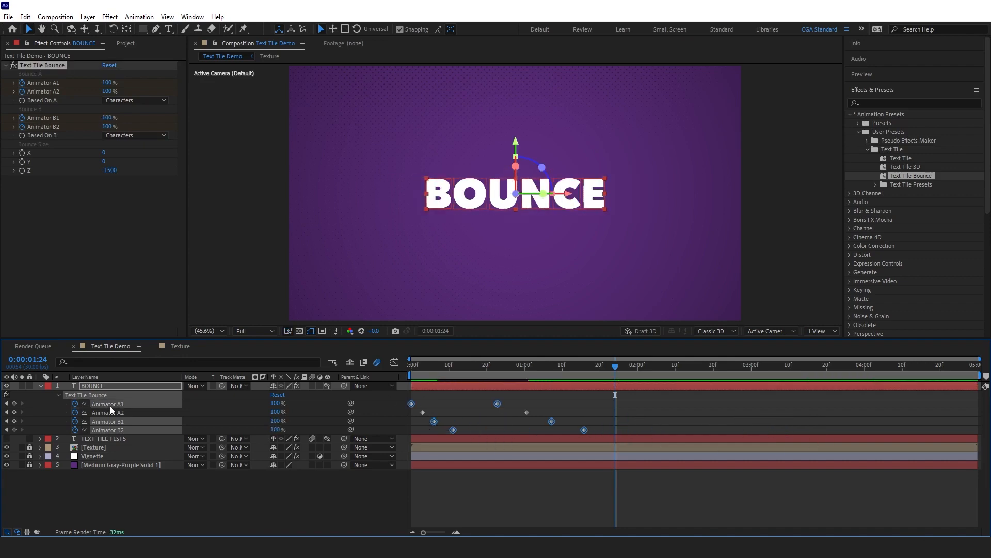
shift+click(108, 412)
click(107, 420)
shift+click(108, 429)
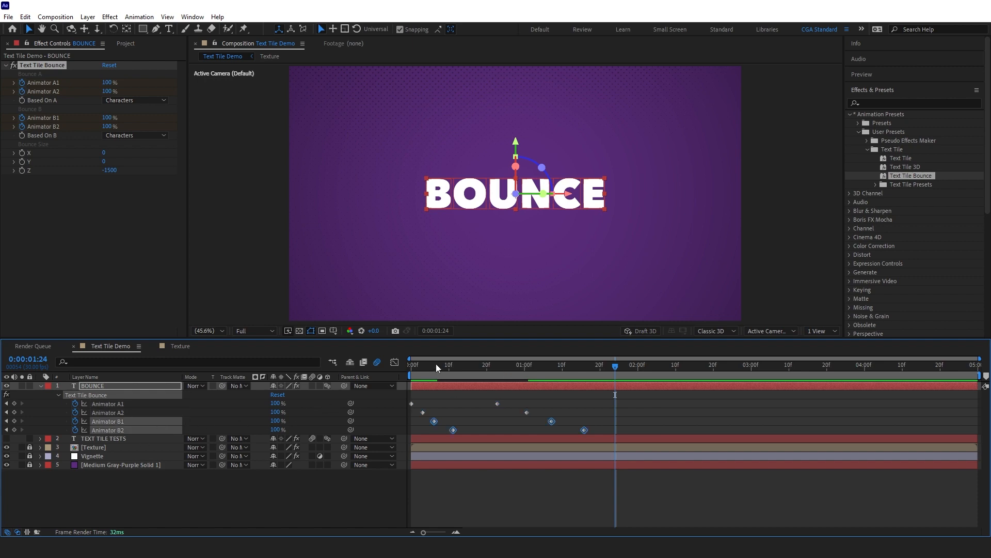
key(space)
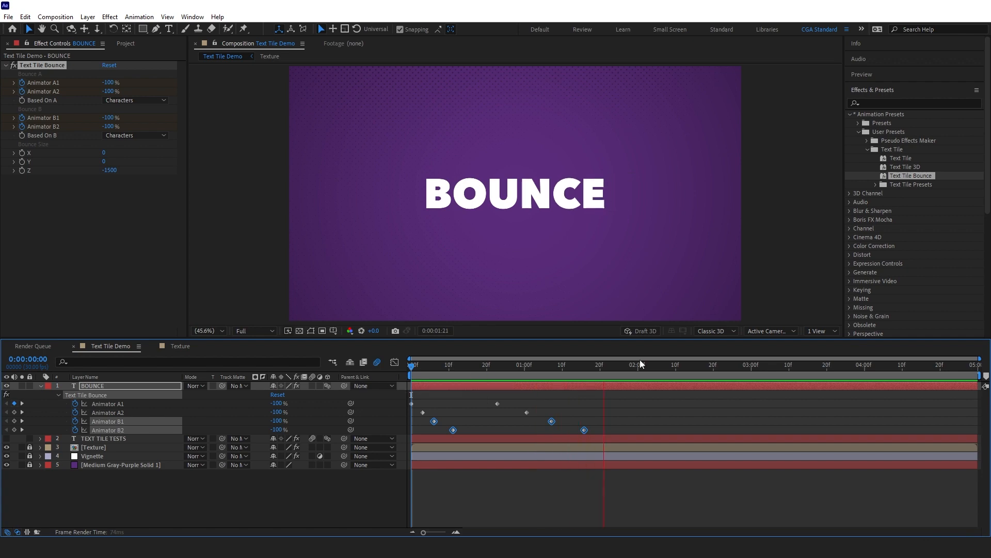
key(space)
Step: Extend the BOUNCE layer's text with "TEXT TILE" on a second line
key(ctrl+t)
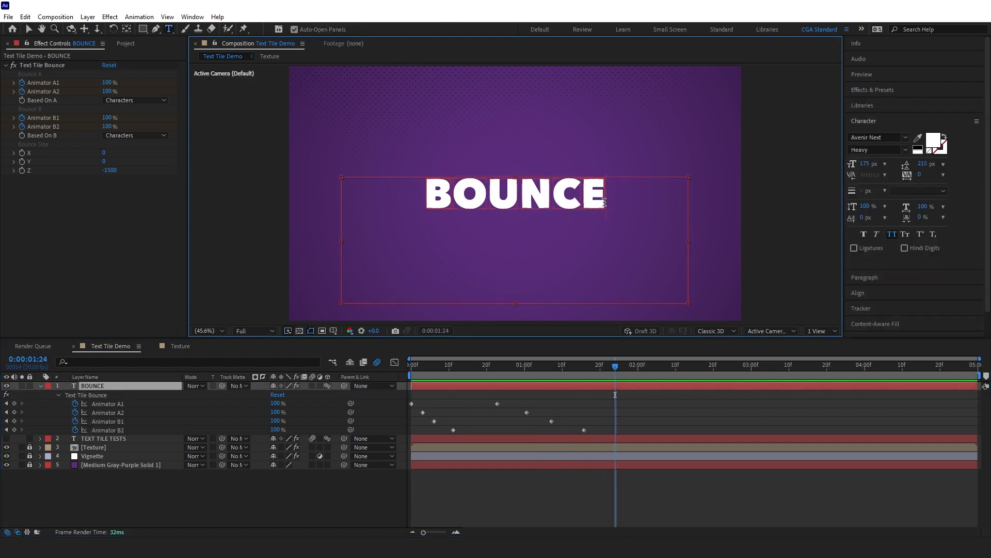
text(TEX)
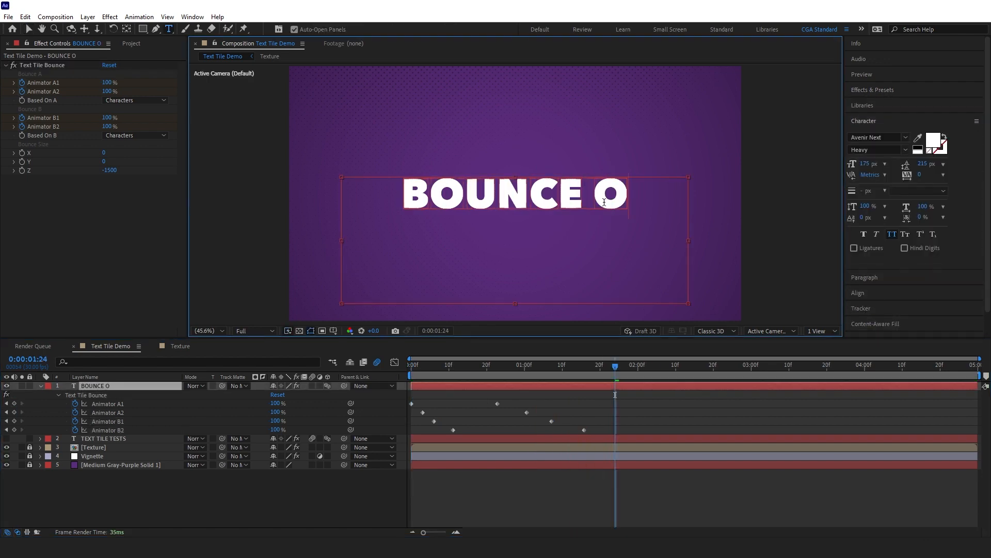
text(T TILE)
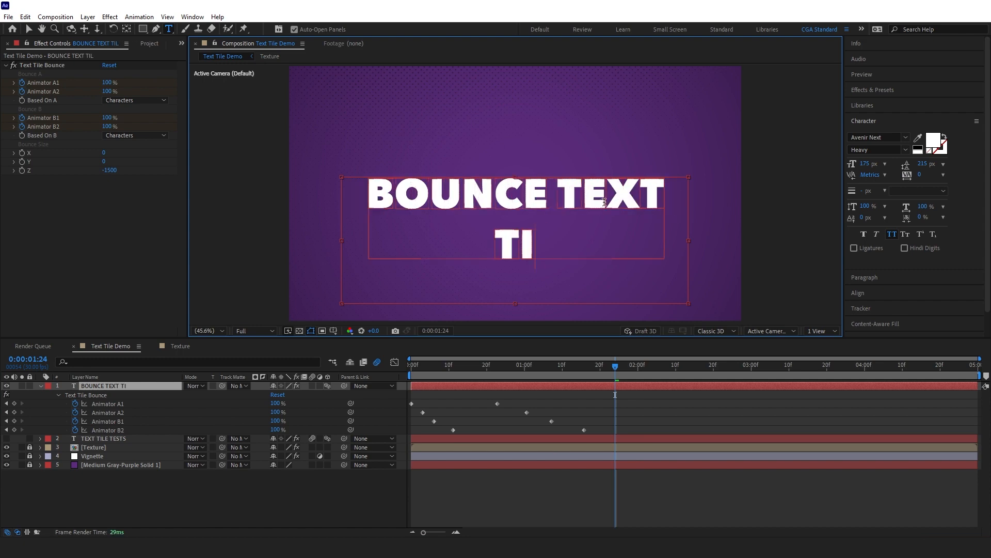
click(559, 193)
key(BackSpace)
key(Return)
click(624, 388)
Step: Preview the character-based bounce on the two-line text from the start
key(space)
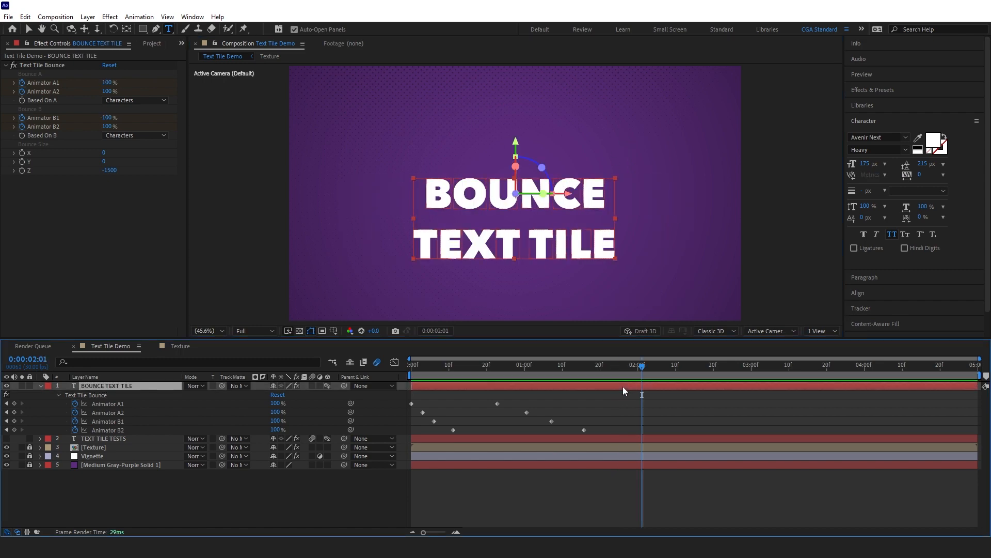
key(space)
key(Home)
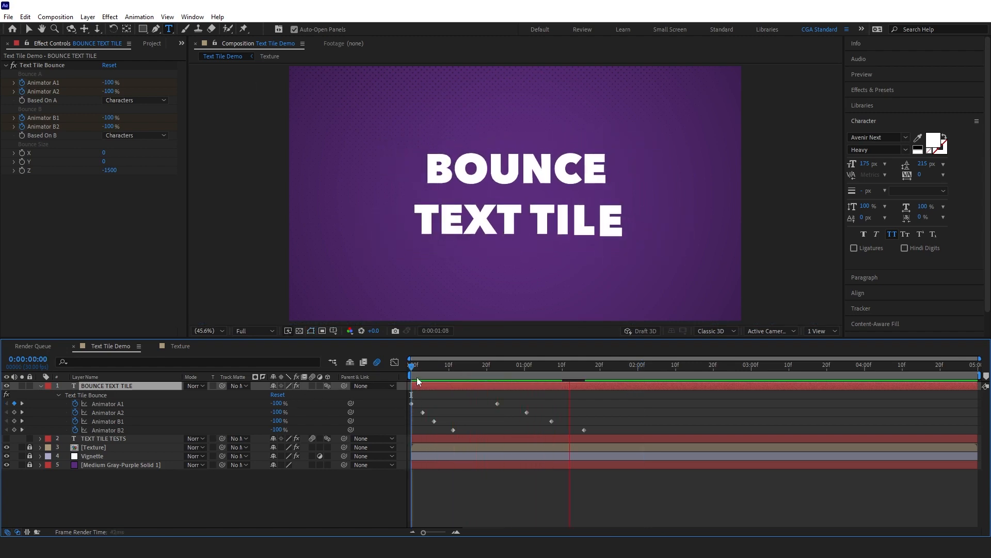
key(space)
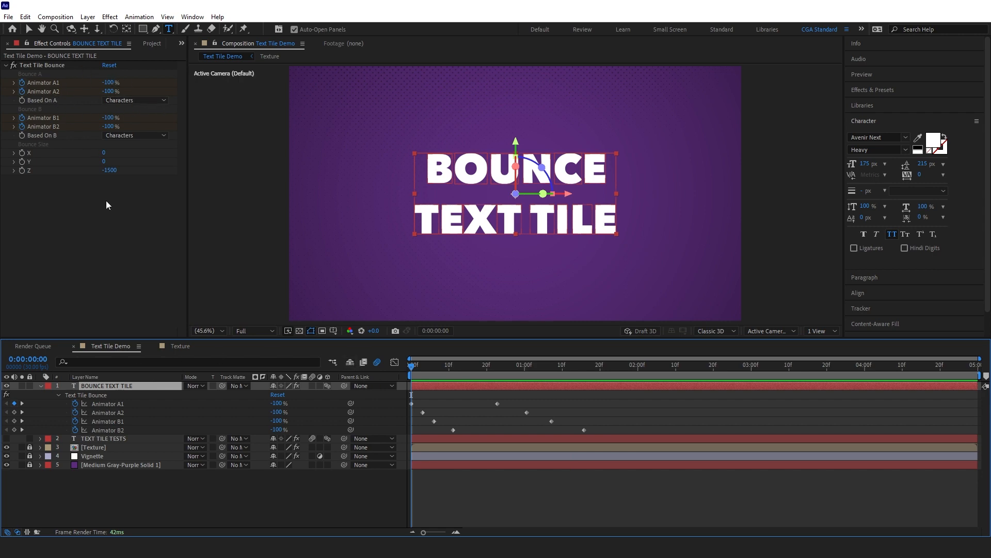
Step: Set both Based On A and Based On B to Words and preview the word-by-word bounce
click(120, 103)
click(127, 122)
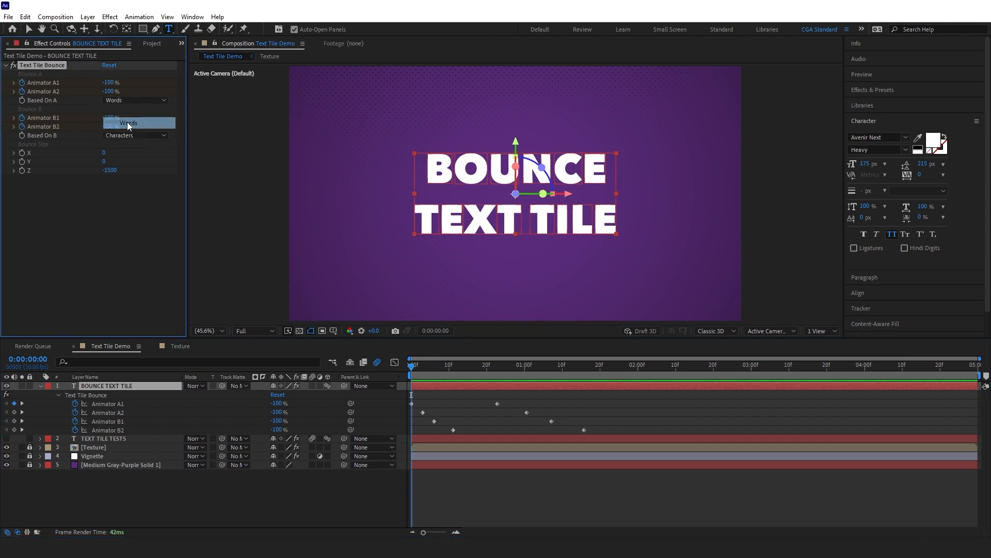
click(130, 135)
click(132, 162)
click(768, 500)
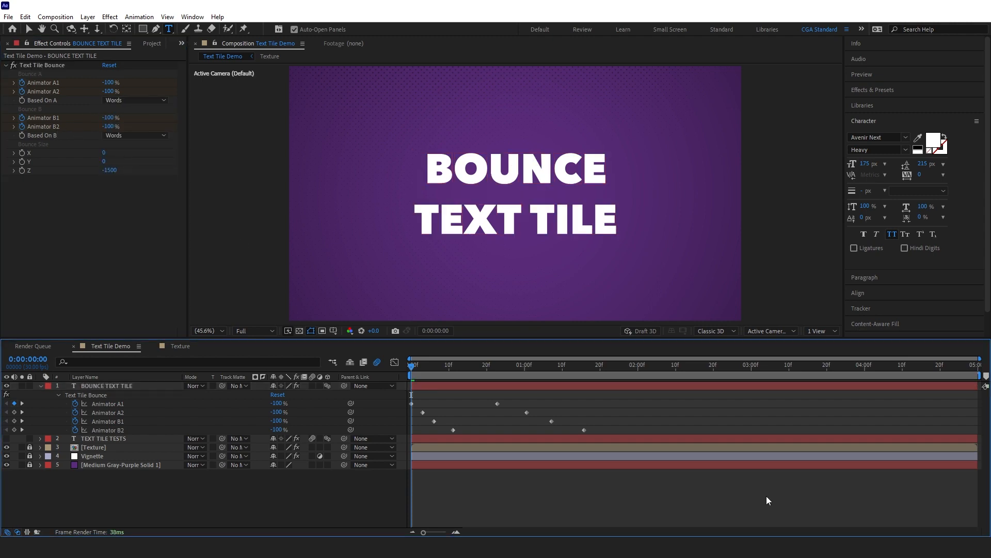
key(space)
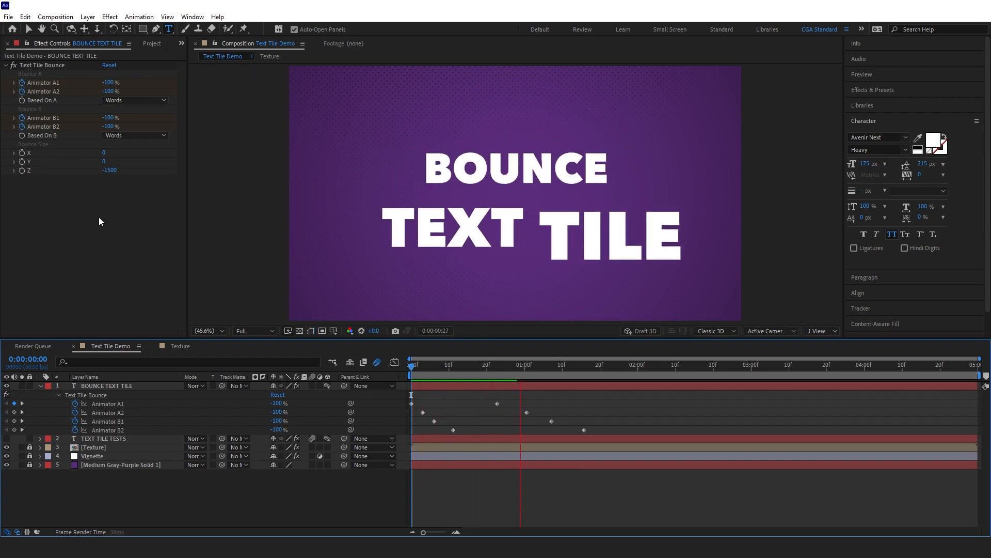
click(128, 239)
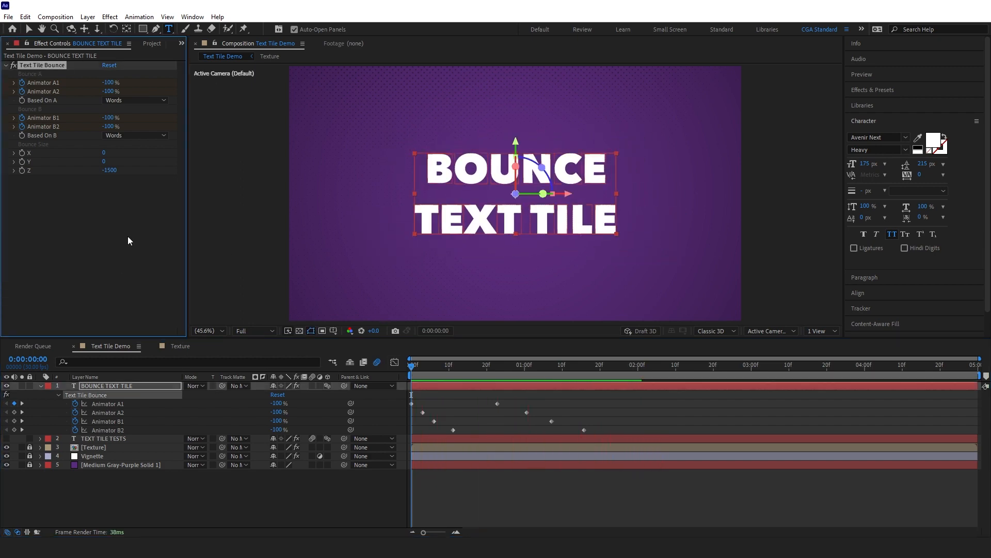
Step: Set both Based On A and Based On B to Lines and preview the line-by-line bounce
click(136, 101)
click(127, 135)
click(129, 135)
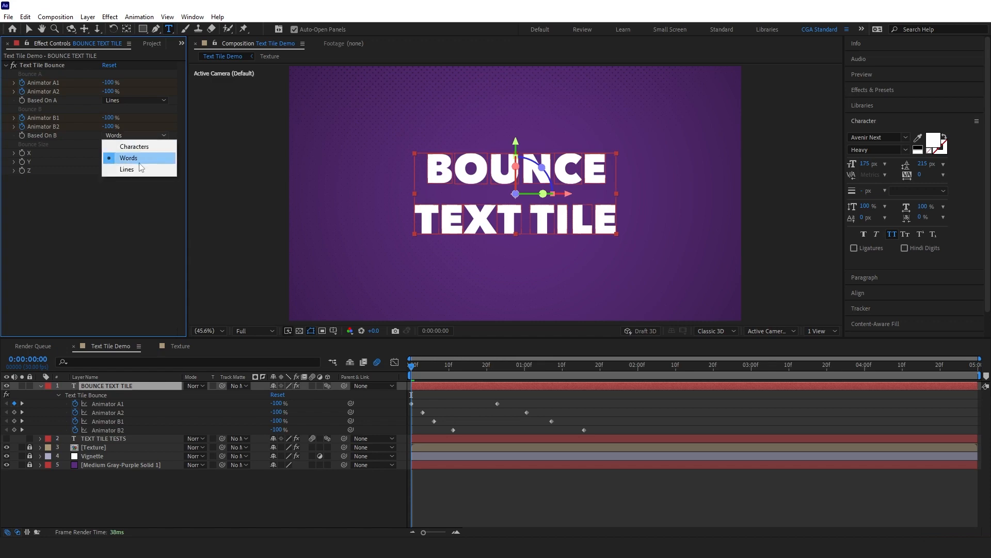
click(138, 169)
key(space)
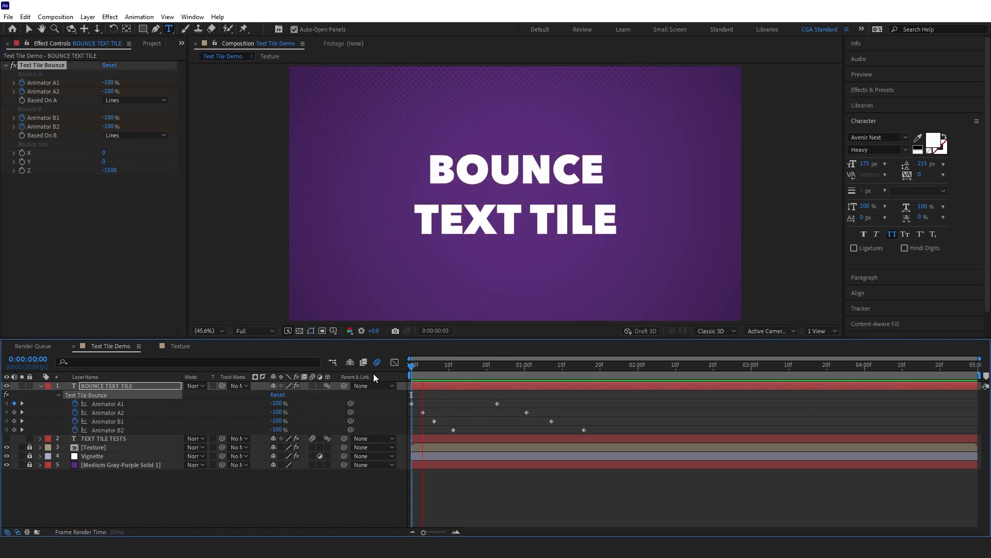
click(129, 280)
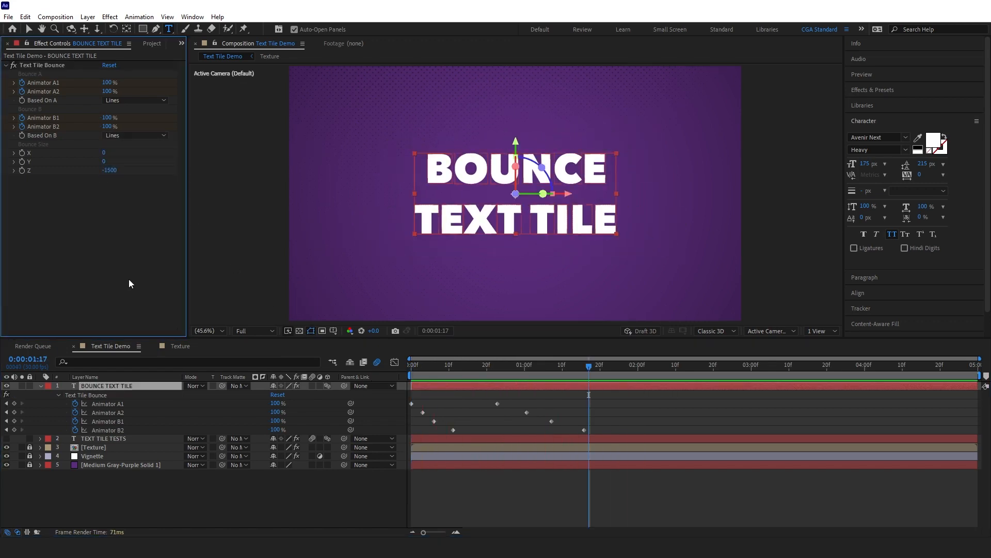
Step: Set Based On A to Words while keeping Based On B on Lines
click(106, 100)
click(120, 119)
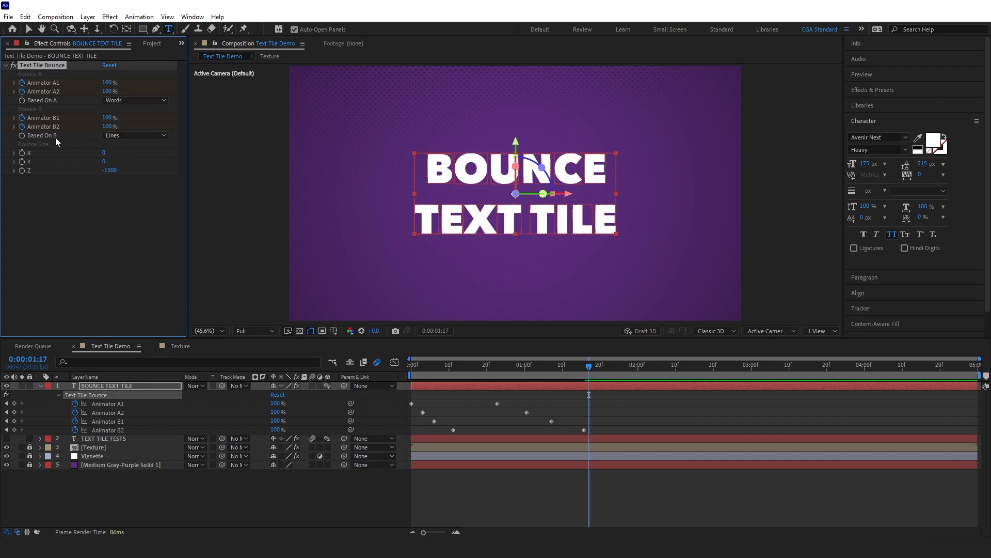
Step: Set Based On B to Characters with Based On A on Words, preview the mixed bounce, and reset the work area
click(129, 135)
click(155, 147)
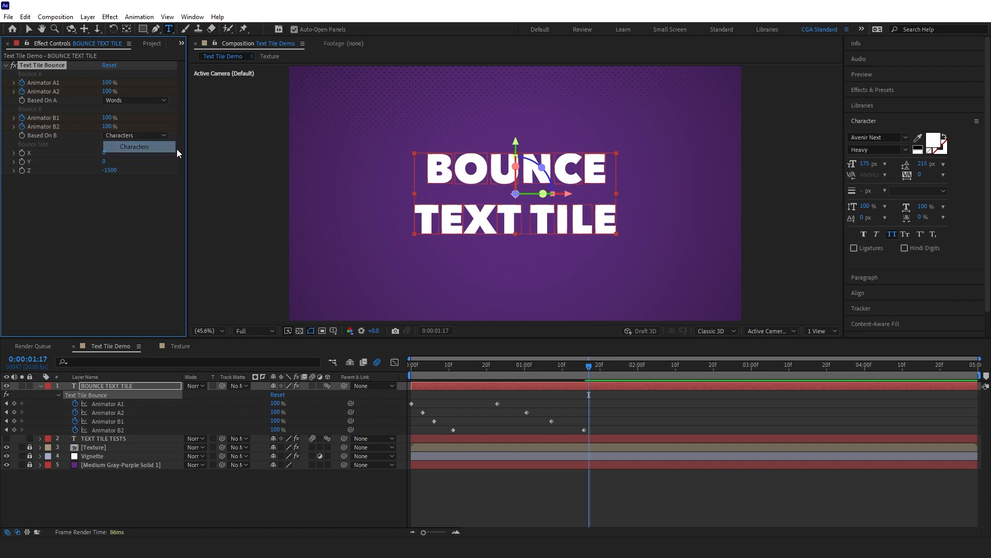
key(space)
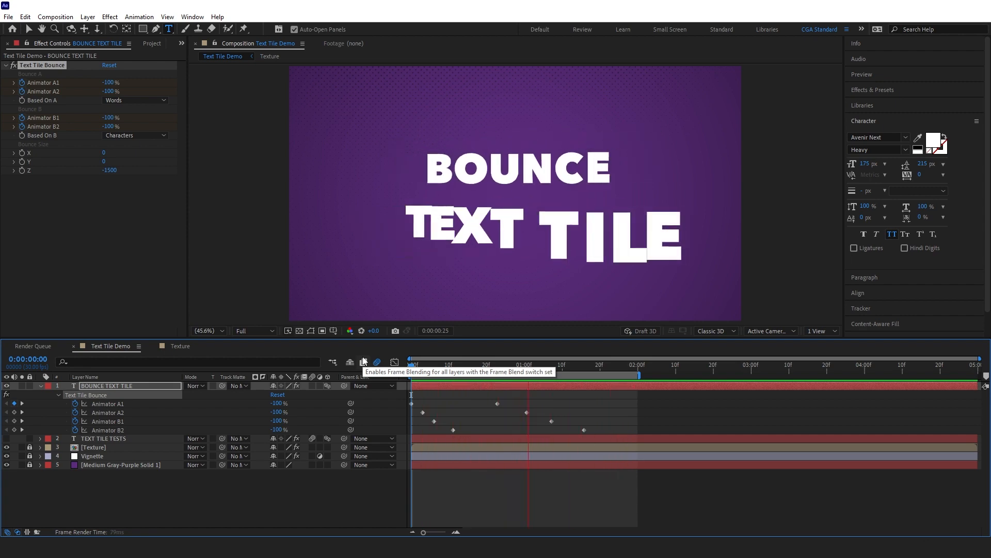
double_click(571, 376)
key(Home)
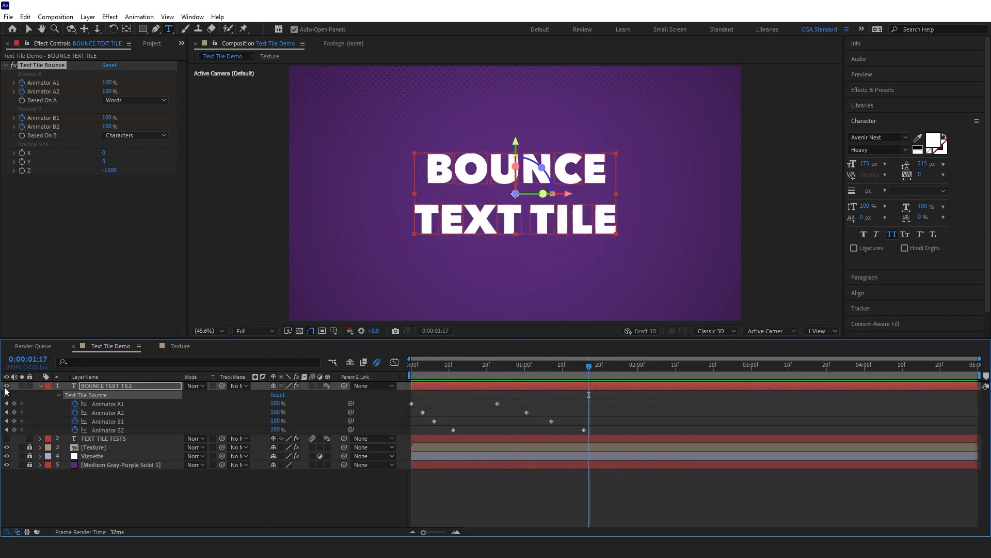
Step: Hide the BOUNCE TEXT TILE layer, reveal the TEXT TILE TESTS layer's keyframed properties, and preview its tile animation
click(6, 386)
click(104, 438)
key(u)
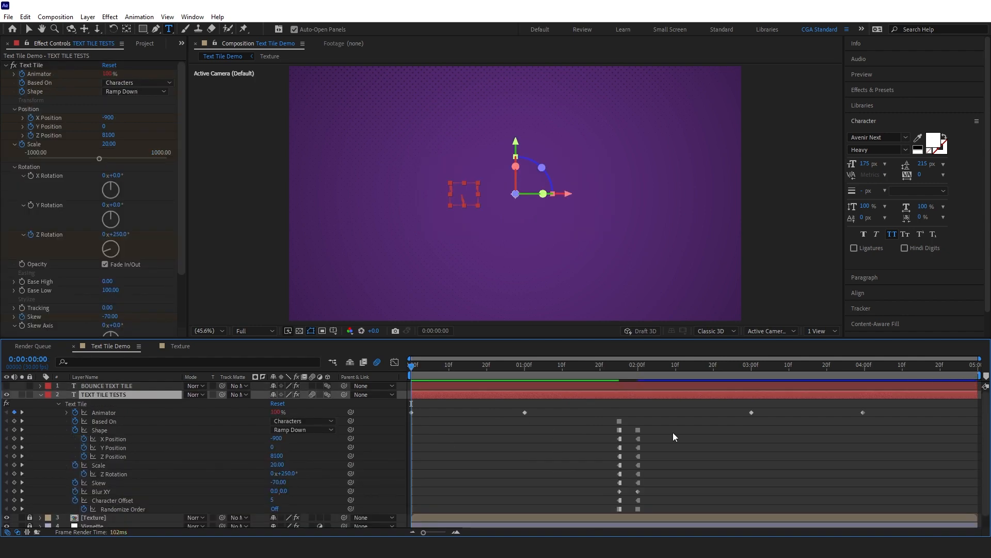
key(space)
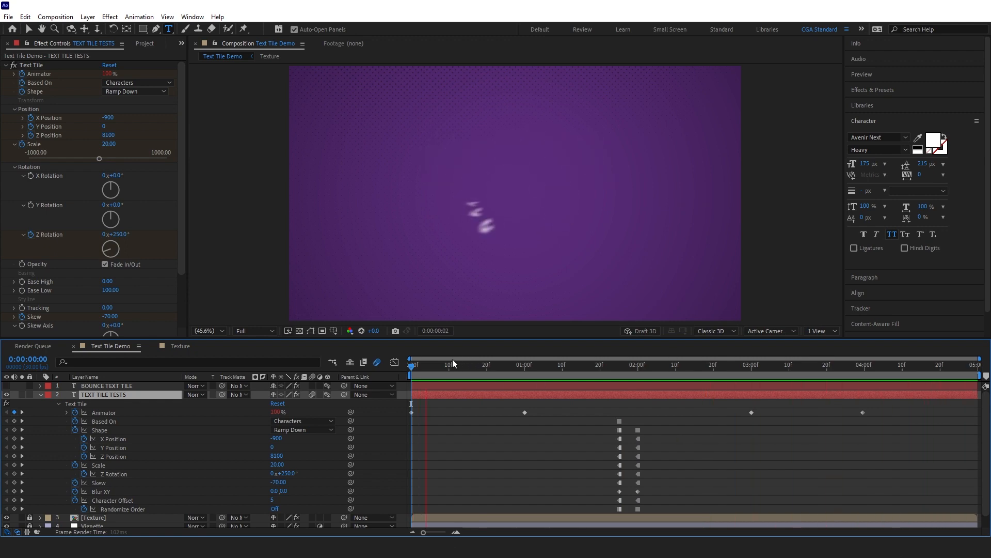
key(space)
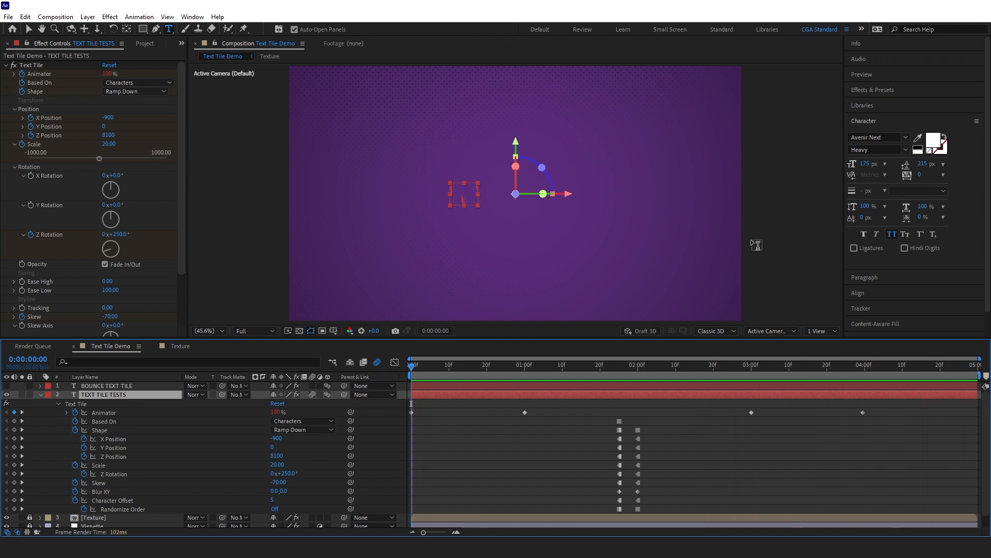
Step: Apply the Text Tile Bounce preset to the TEXT TILE TESTS layer and reveal its keyframed properties
click(878, 90)
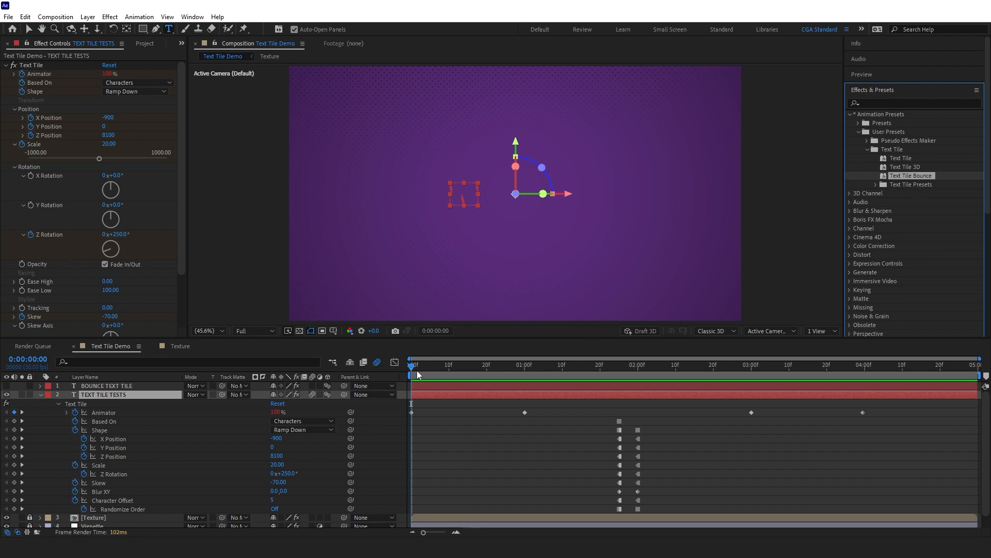
click(419, 401)
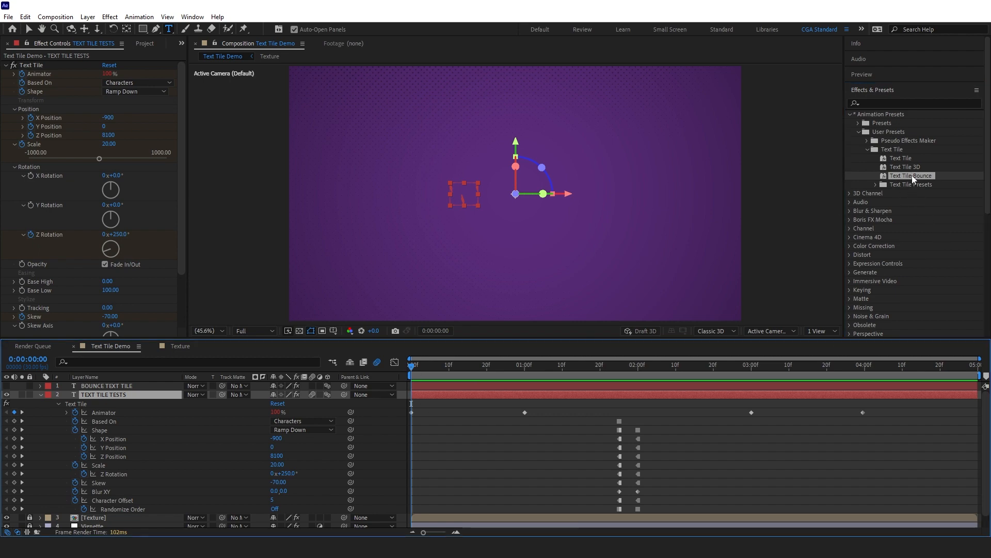
drag(912, 175, 419, 394)
drag(648, 492, 469, 401)
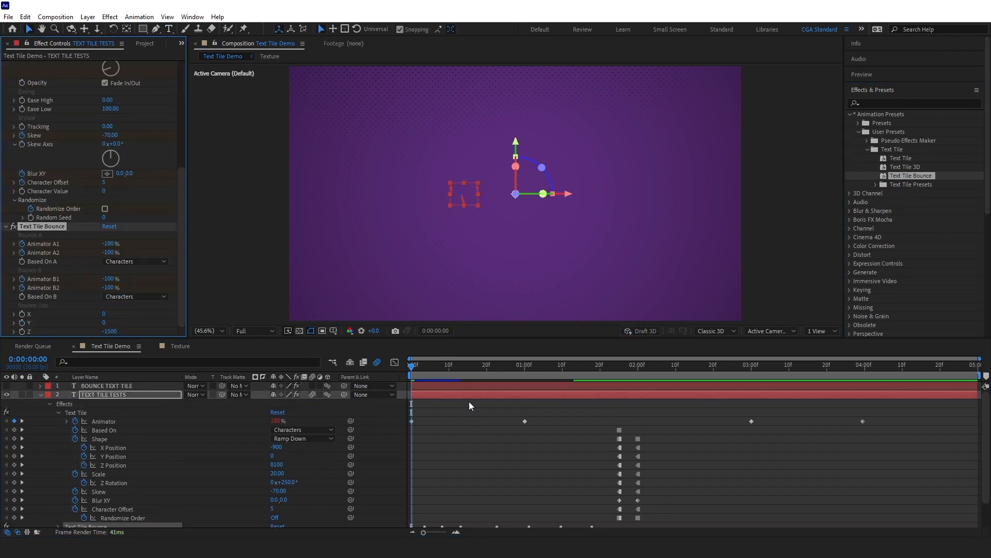
key(u)
key(u)
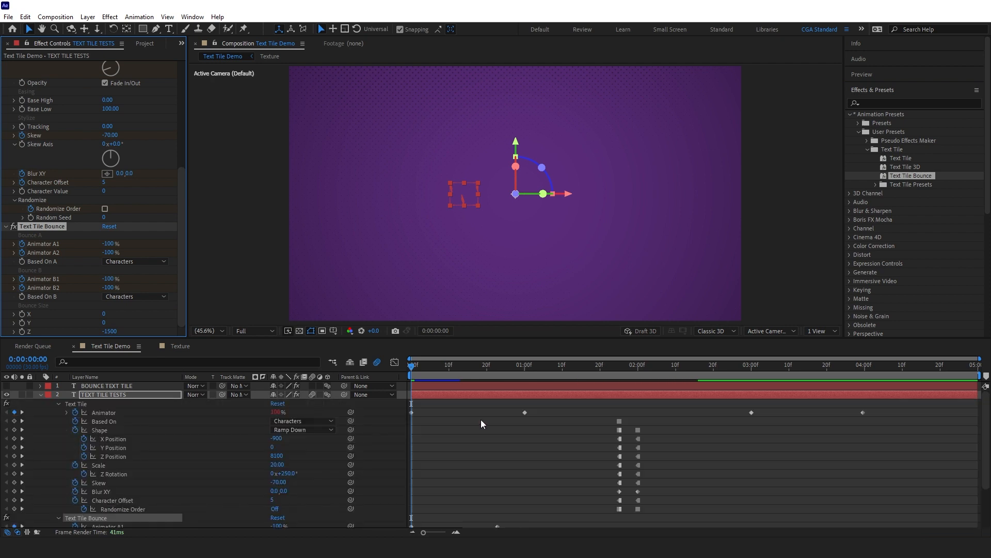
Step: Preview the combined Text Tile and Text Tile Bounce animation, and scrub to 0:00:00:29
scroll(480, 418, down, 3)
scroll(479, 416, up, 3)
scroll(479, 417, down, 3)
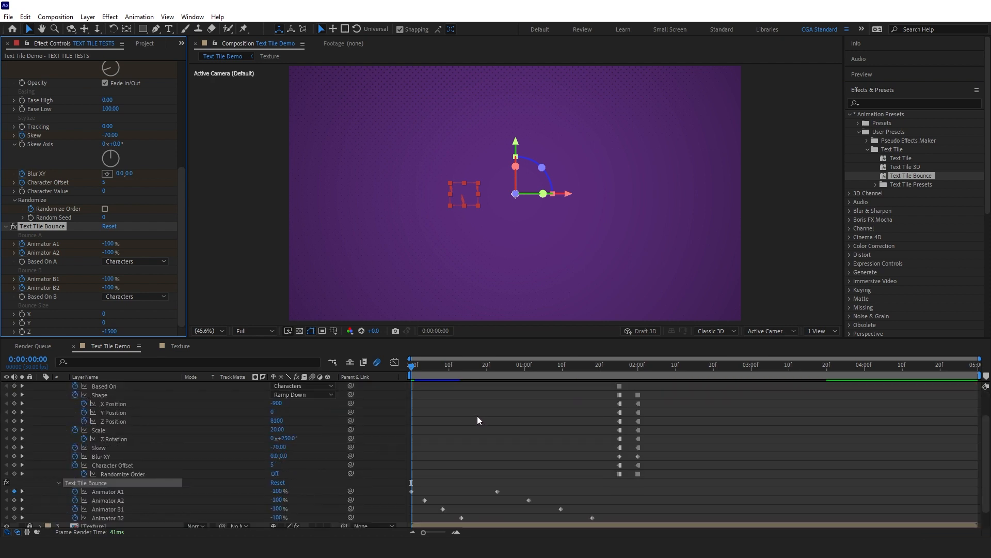
key(space)
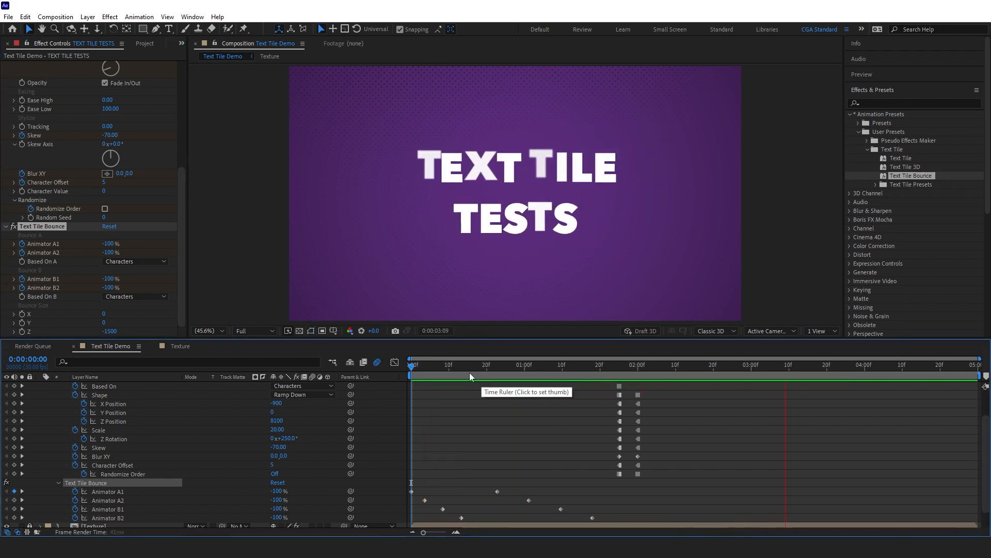
drag(444, 368, 520, 366)
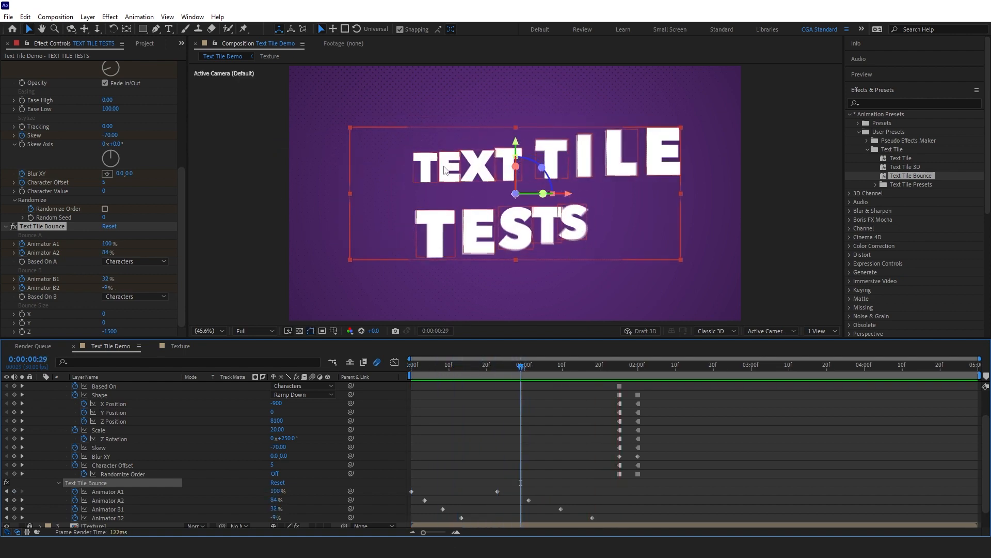
Step: Time-reverse all the Text Tile Bounce animator keyframes on the TEXT TILE TESTS layer
drag(626, 520, 413, 493)
right_click(413, 493)
mouse_move(447, 485)
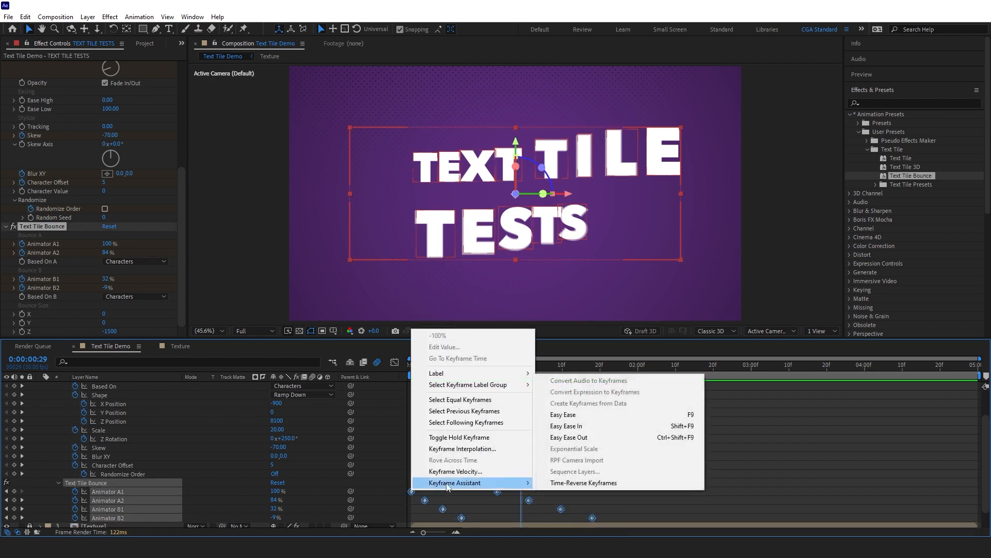
click(558, 487)
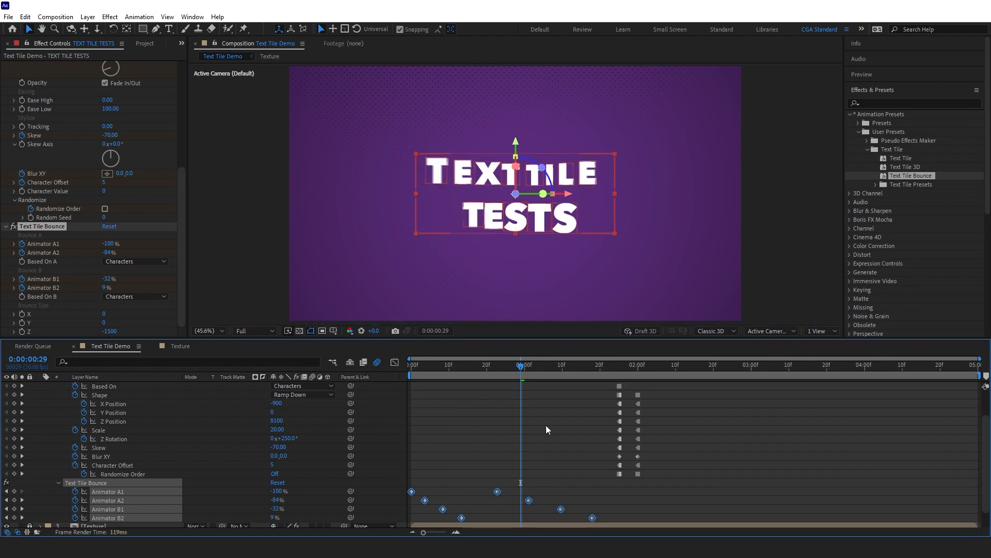
click(544, 447)
Step: Preview the text animation with the reversed bounce from the start of the composition
drag(420, 367, 391, 400)
key(space)
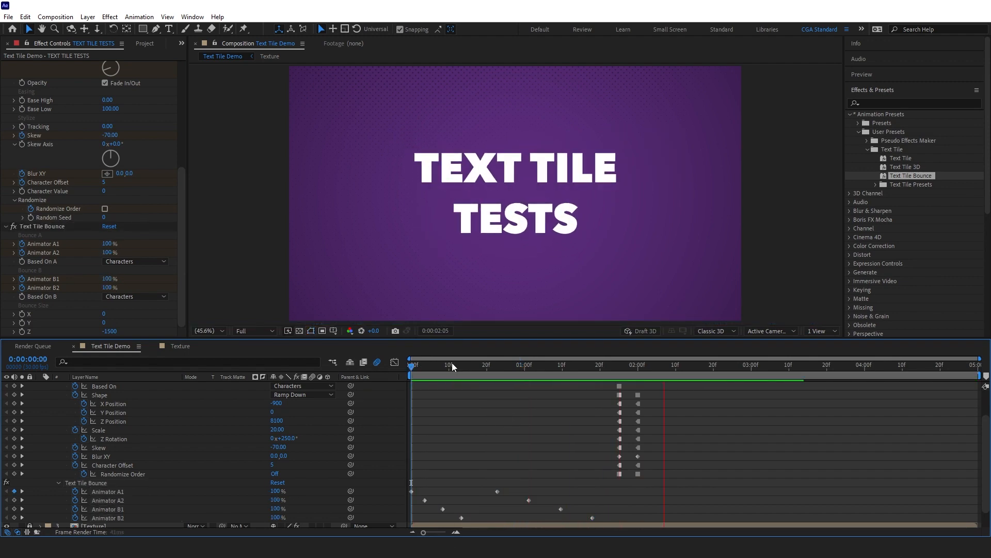
key(space)
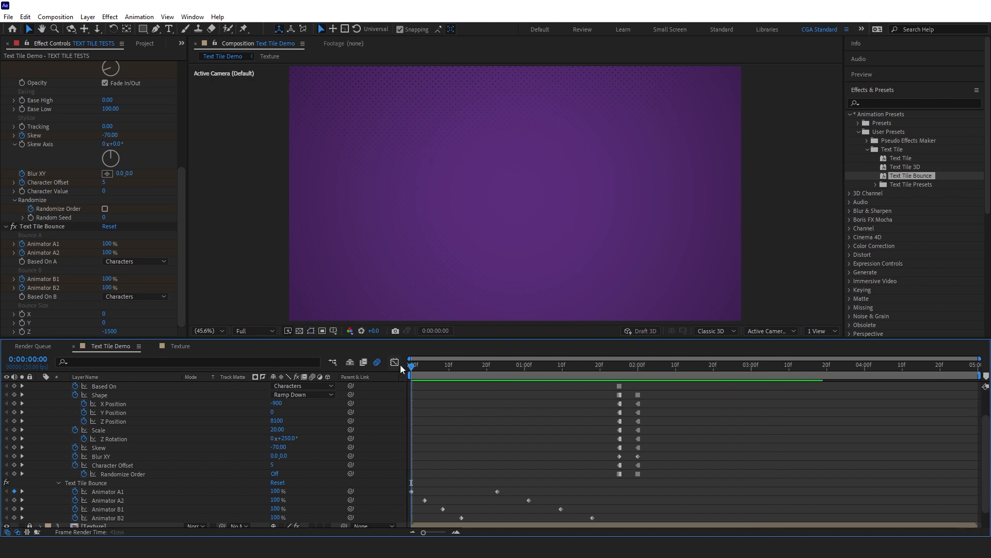
key(space)
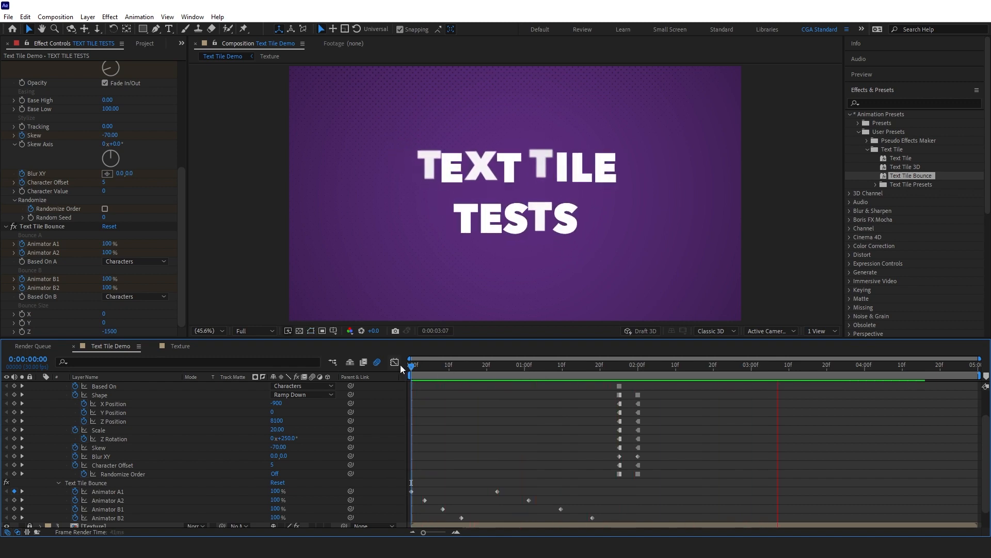
Step: Duplicate all the Text Tile Bounce animator keyframes to 0:00:03:15 and time-reverse the copies
click(809, 364)
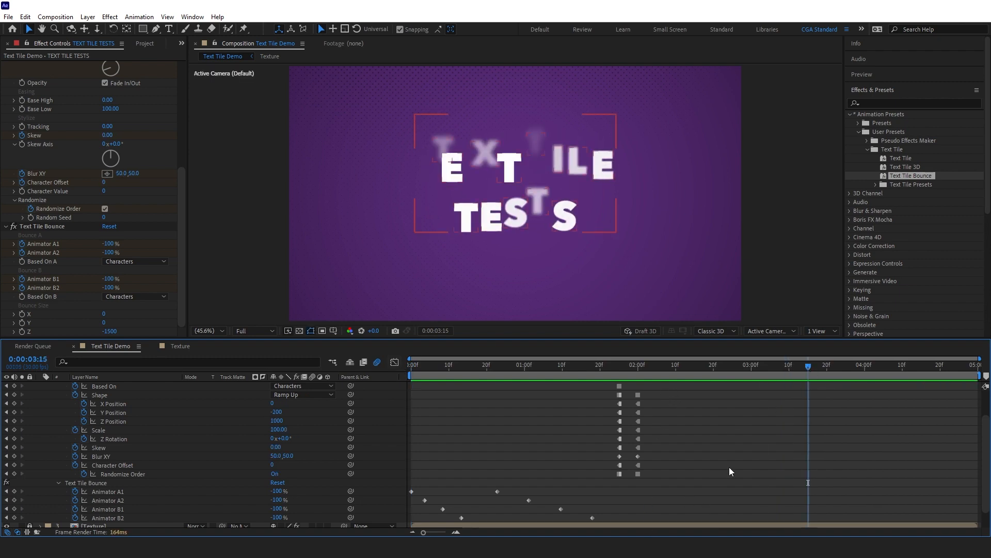
drag(637, 488, 389, 524)
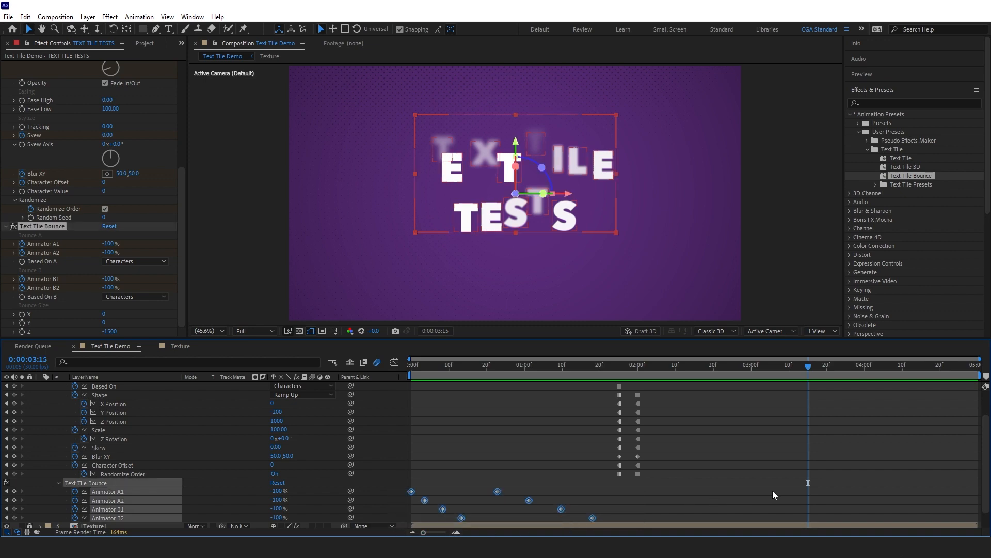
key(ctrl+v)
right_click(809, 491)
mouse_move(816, 487)
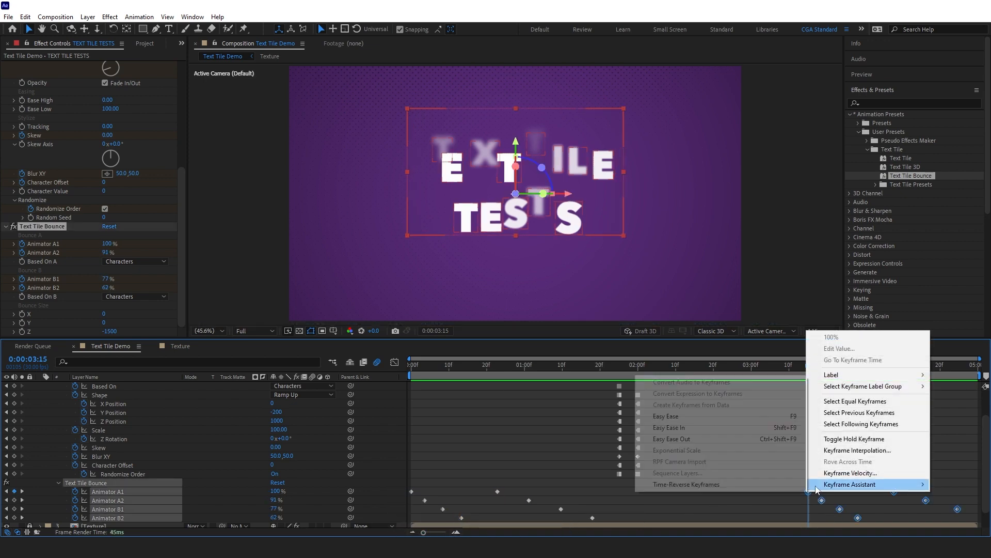
click(758, 485)
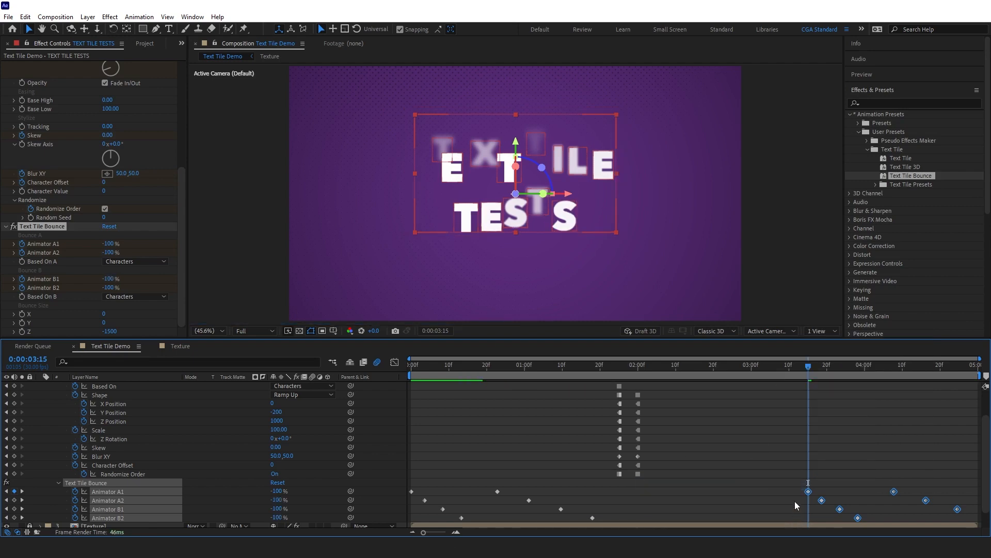
Step: Restagger the copied bounce keyframes, starting Animator B2 first at about 2:20 and A1 last at about 3:06, ending just before 4:00
scroll(793, 488, up, 3)
click(759, 377)
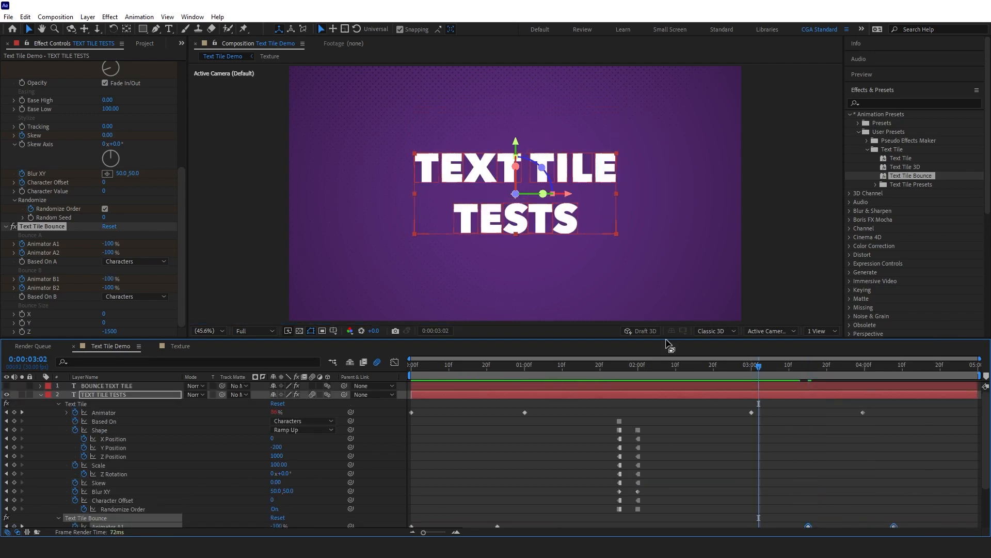
drag(667, 341, 667, 285)
click(858, 497)
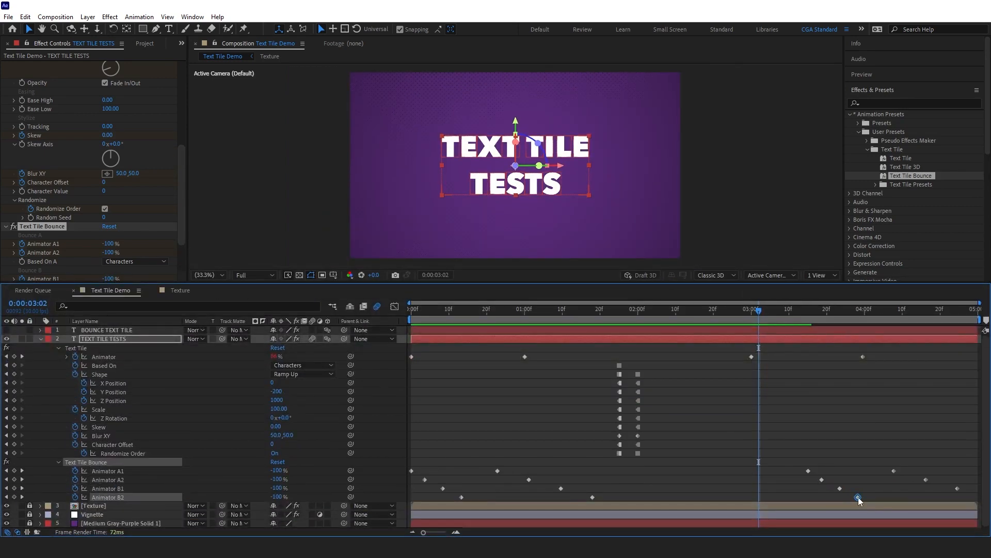
drag(858, 497, 732, 497)
drag(826, 484, 924, 484)
drag(793, 470, 774, 470)
drag(723, 464, 860, 479)
Step: Preview the closing bounce from 0:00:02:17 and return the playhead to 0:00:02:16
click(703, 319)
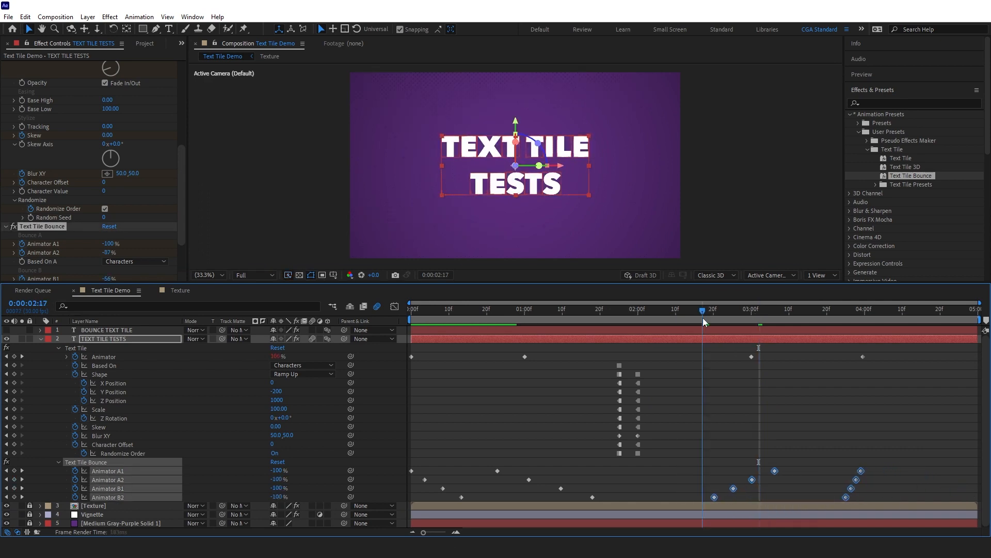
key(space)
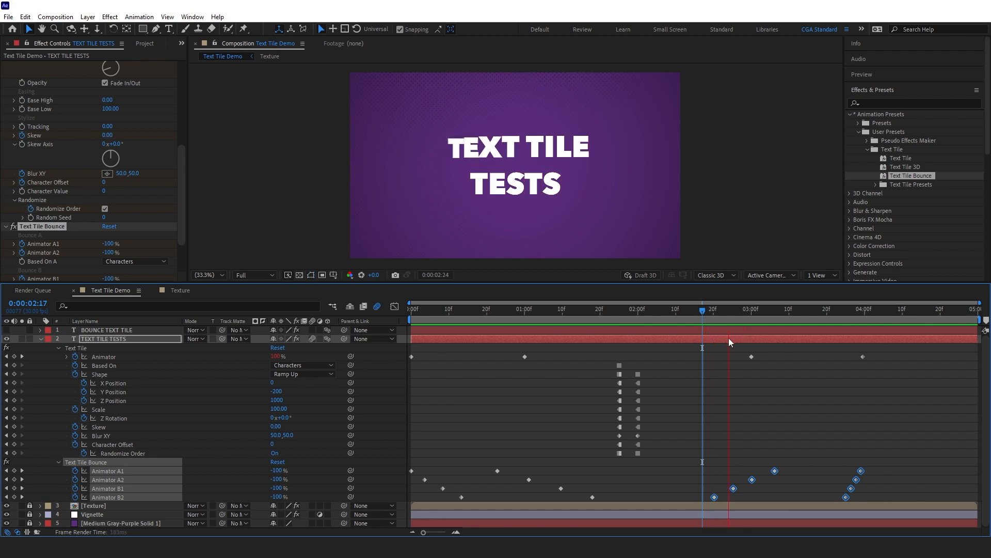
click(731, 317)
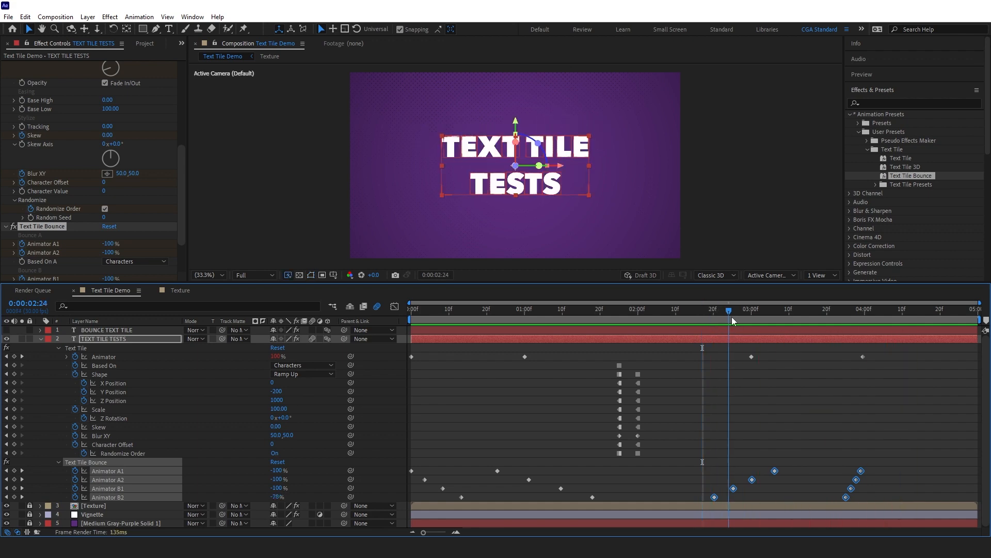
click(698, 317)
Step: Delete the copied Animator A1 and A2 keyframes and shift the copied B2 and B1 starts to about 2:26 and 3:03
drag(723, 465, 885, 481)
key(Delete)
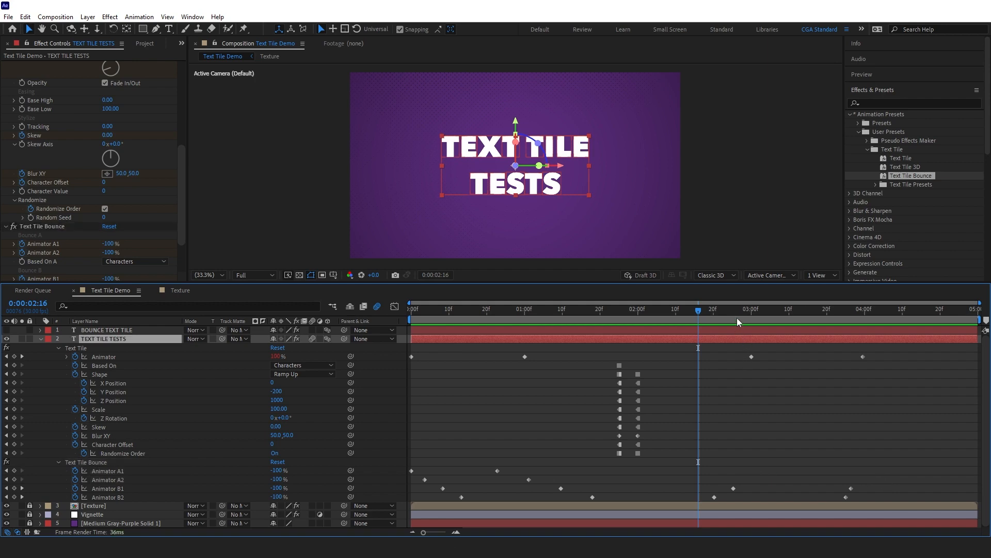
drag(738, 317, 745, 314)
drag(719, 479, 852, 501)
click(864, 309)
mouse_move(740, 488)
mouse_down()
mouse_move(764, 488)
mouse_move(737, 497)
mouse_up()
Step: Limit the work area to the closing animation from about 2:18 and preview it
drag(411, 319, 713, 316)
key(space)
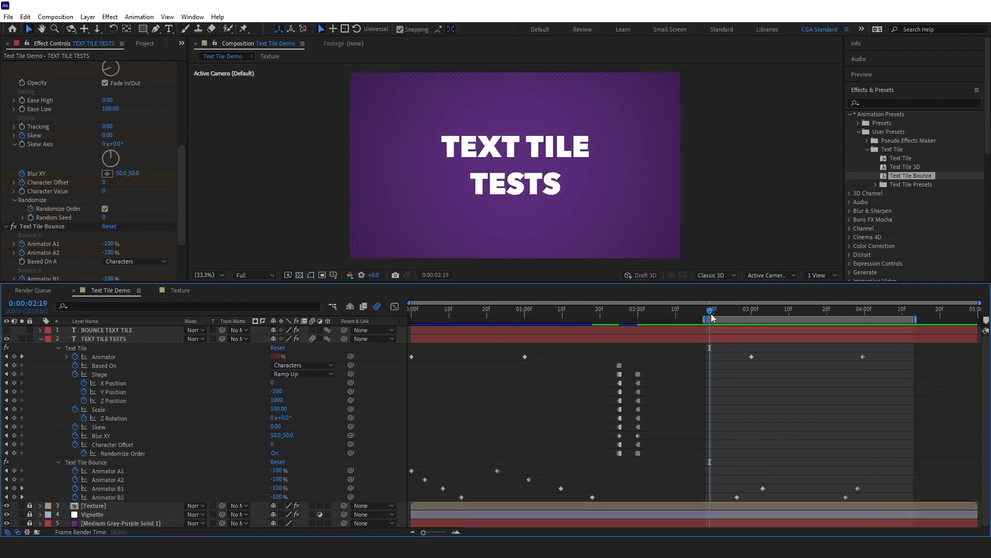
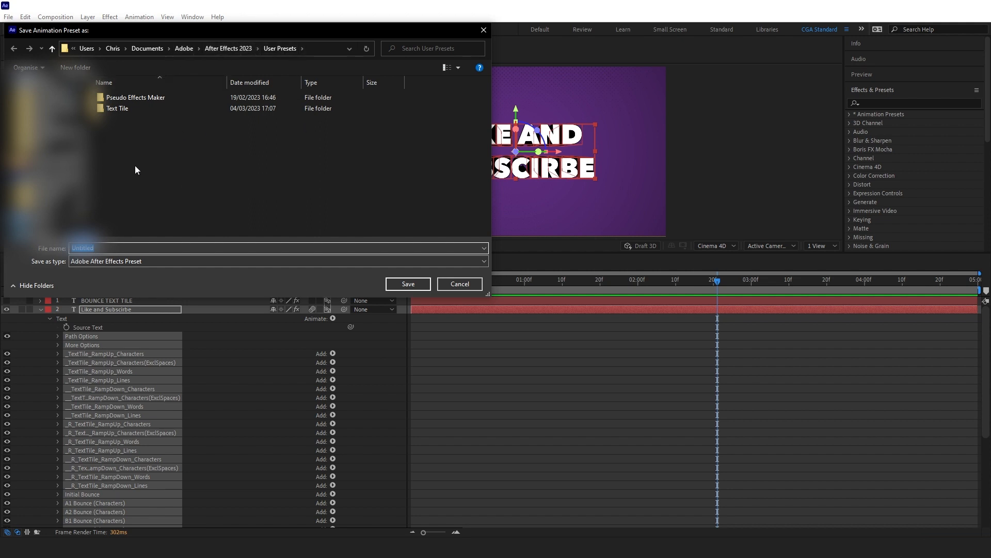
Step: Create a folder named 3D inside Text Tile > Text Tile Presets and open it as the animation preset's save location
double_click(123, 111)
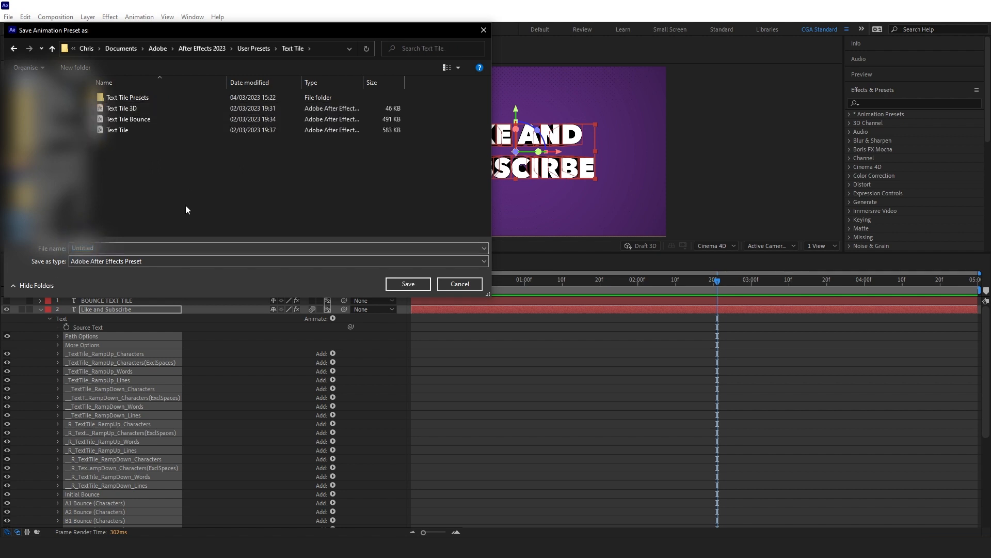
double_click(119, 98)
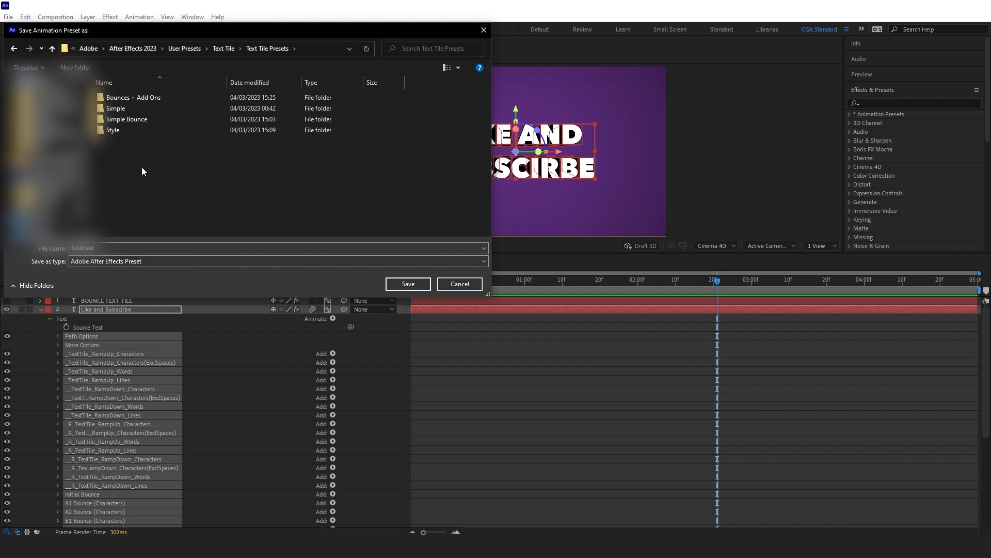
right_click(141, 166)
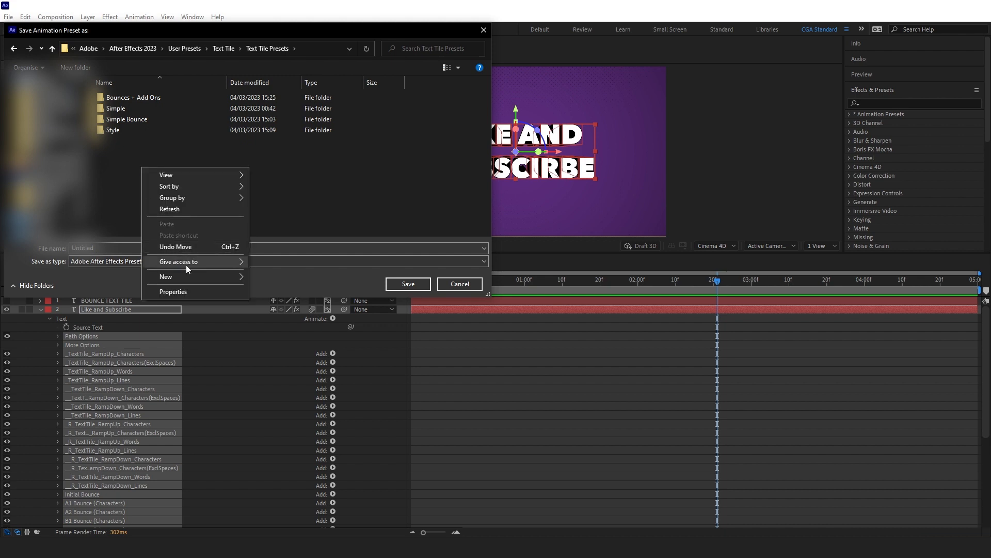
mouse_move(191, 276)
click(283, 279)
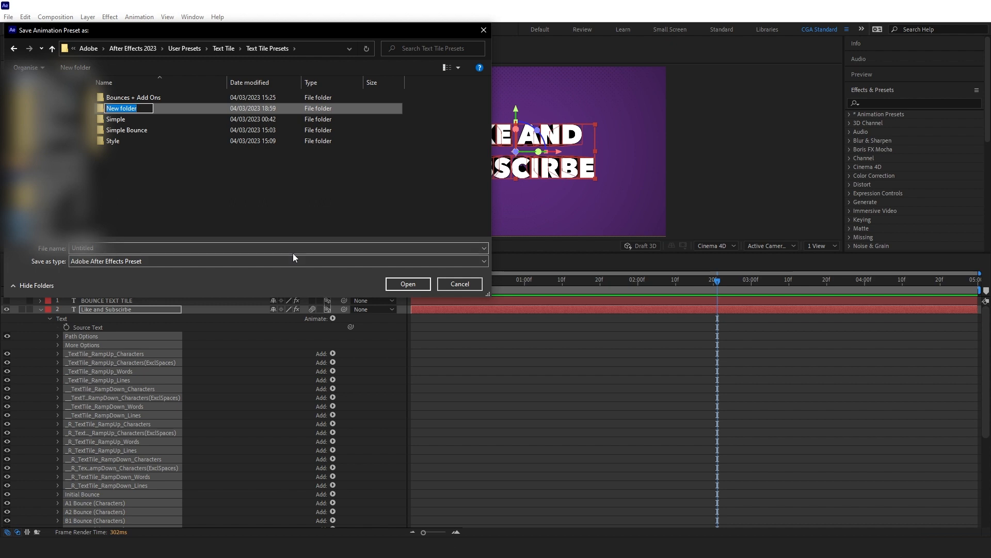
text(3D)
key(Return)
double_click(119, 96)
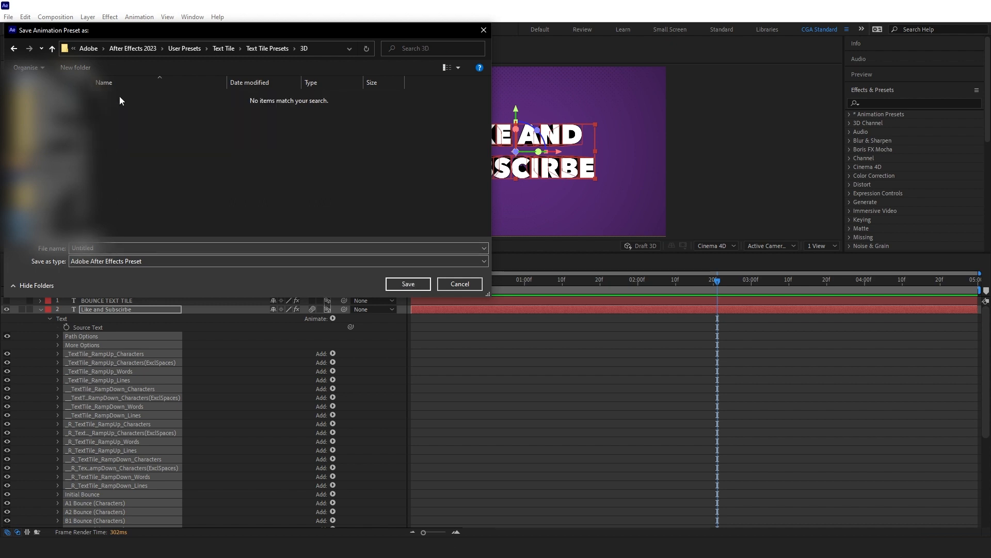
Step: Save the animation preset as TutorialAnimation in the 3D folder and collapse the Like and Subscirbe layer
click(114, 249)
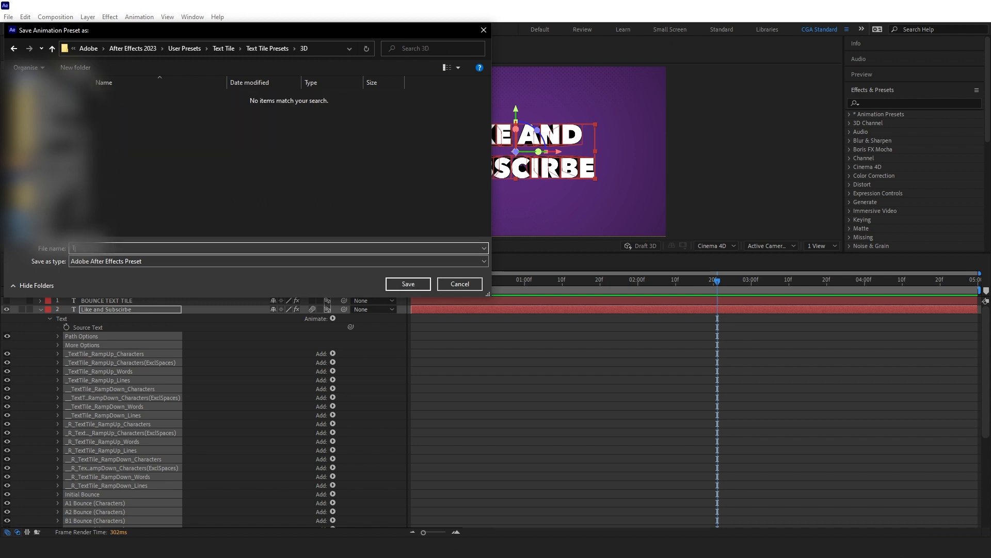
text(TutorialAnimation)
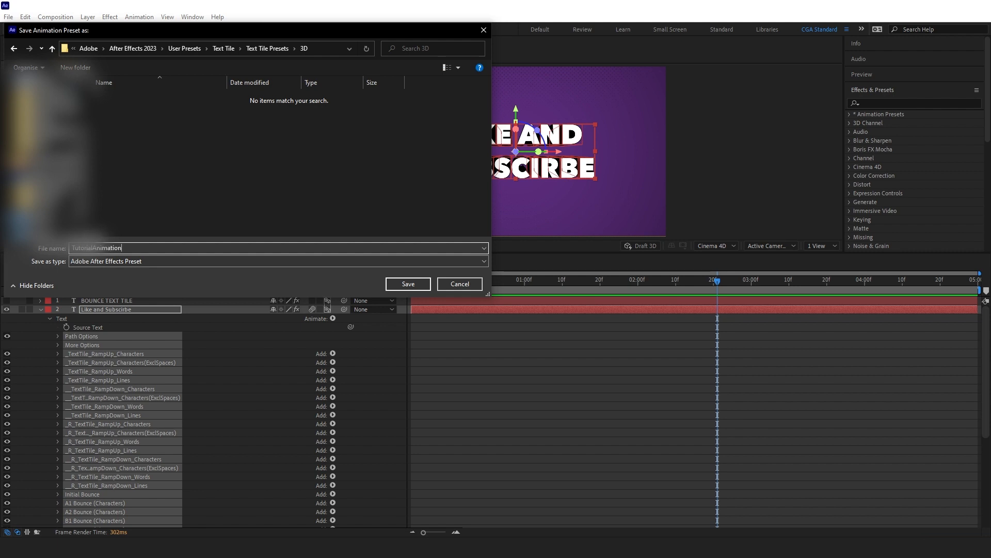
click(408, 284)
click(41, 310)
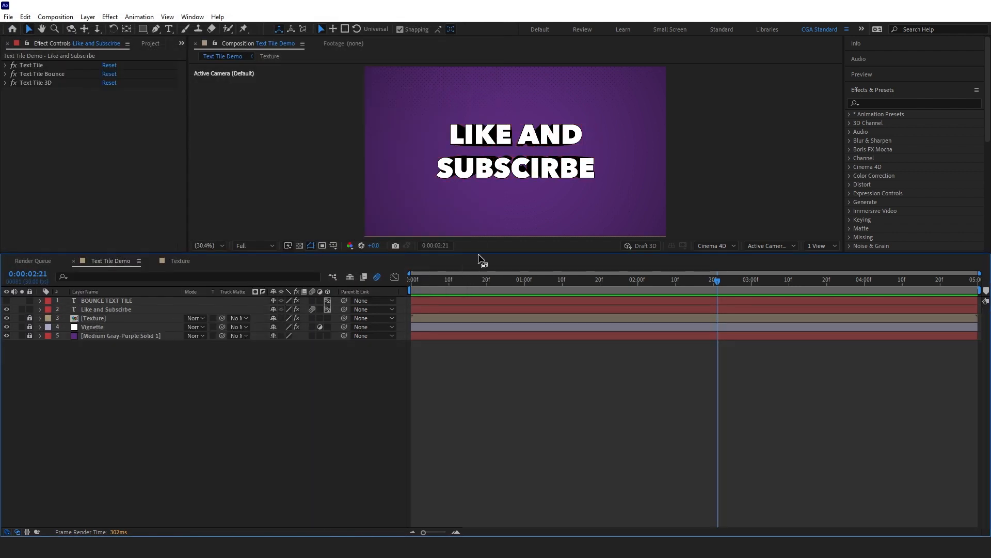
Step: Hide the Like and Subscirbe layer and create a new text layer reading "Text Tile", centred in the composition with a centred anchor point
drag(477, 253, 477, 347)
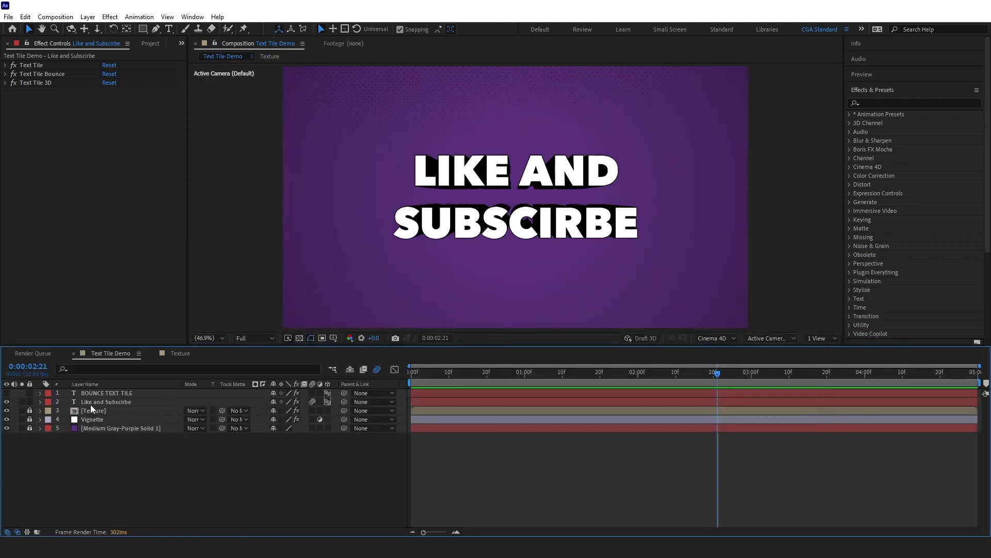
click(6, 402)
drag(346, 140, 680, 275)
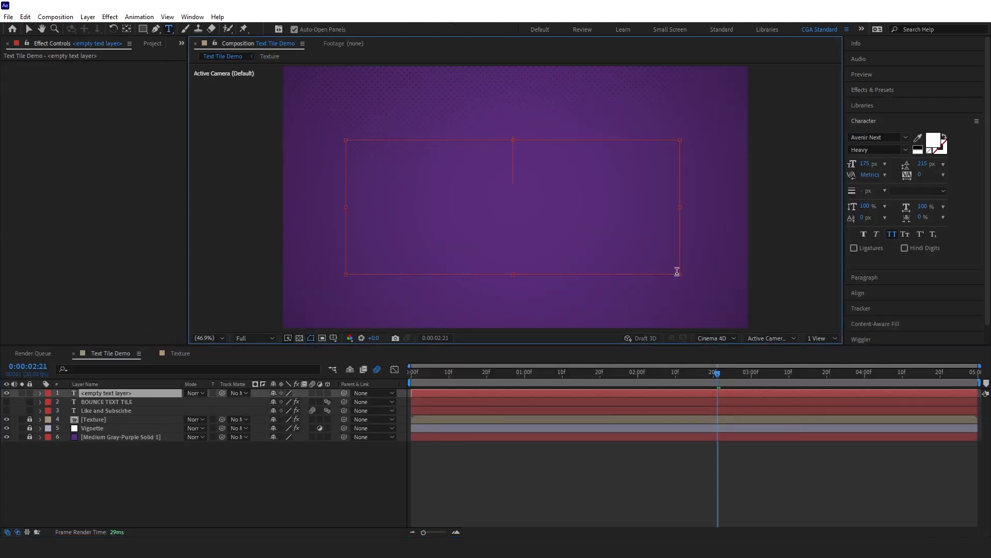
text(Text Tile)
click(526, 395)
key(ctrl+alt+Home)
key(ctrl+Home)
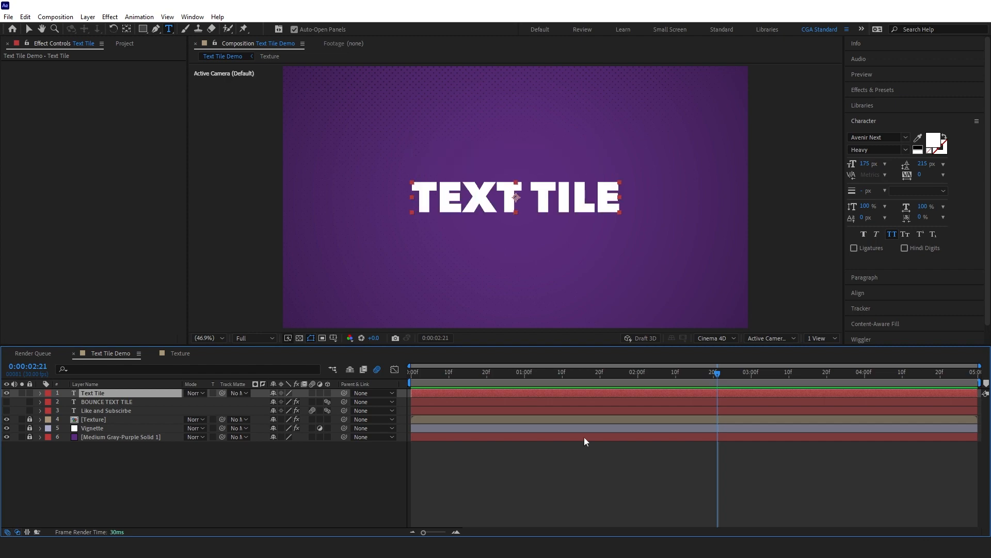
Step: Return the playhead to the composition start and refresh the Effects & Presets list
click(584, 437)
key(Home)
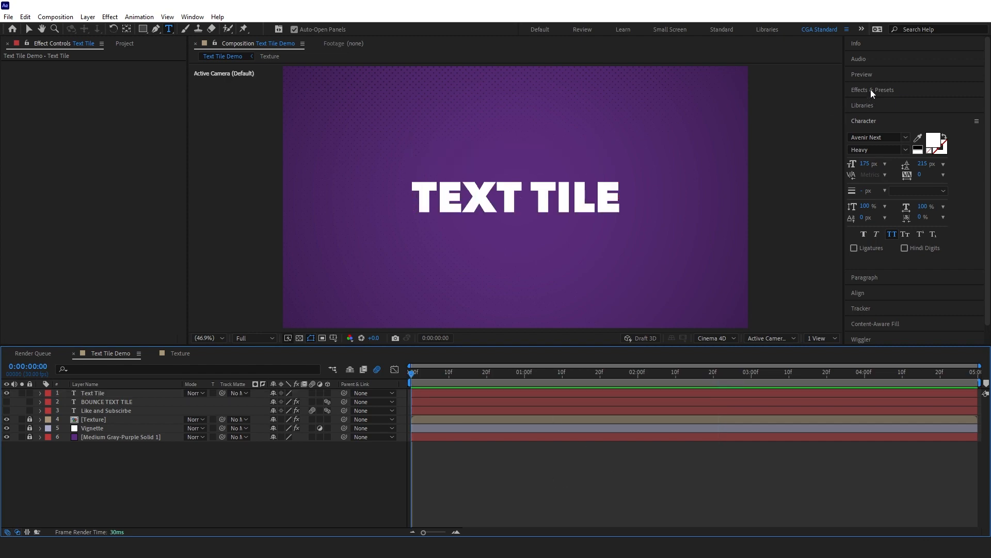
right_click(871, 89)
click(859, 89)
right_click(868, 91)
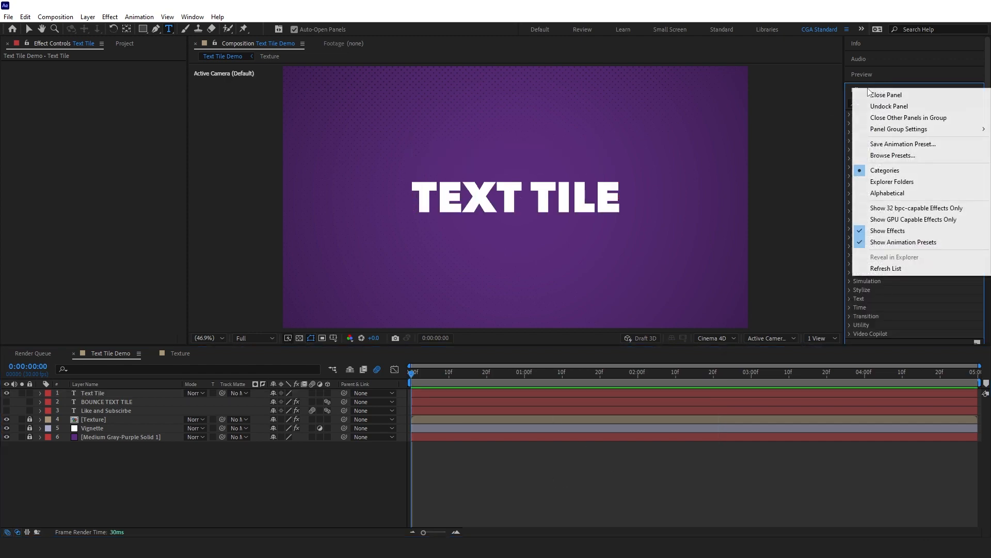
click(879, 269)
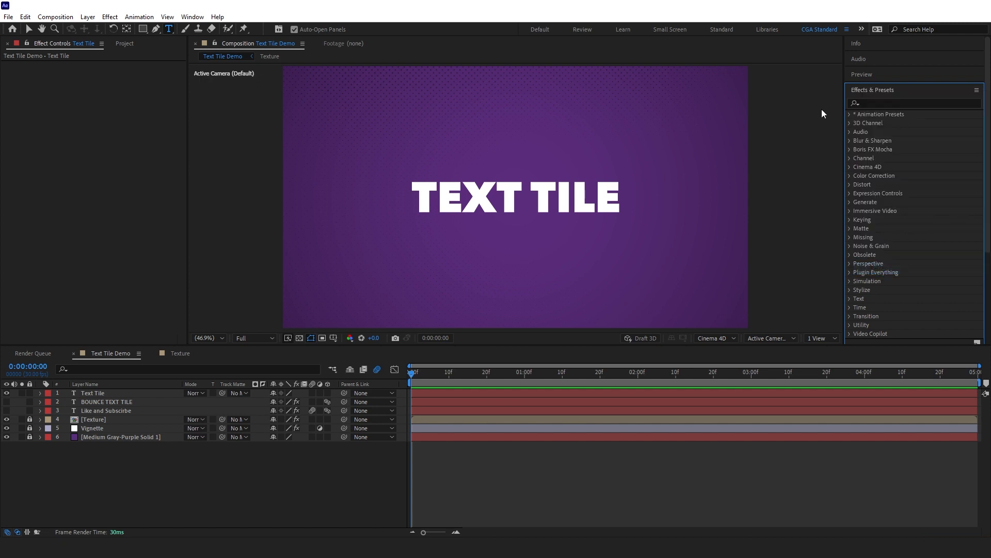
Step: Apply the TutorialAnimation preset from User Presets > Text Tile > Text Tile Presets > 3D to the Text Tile layer
click(850, 114)
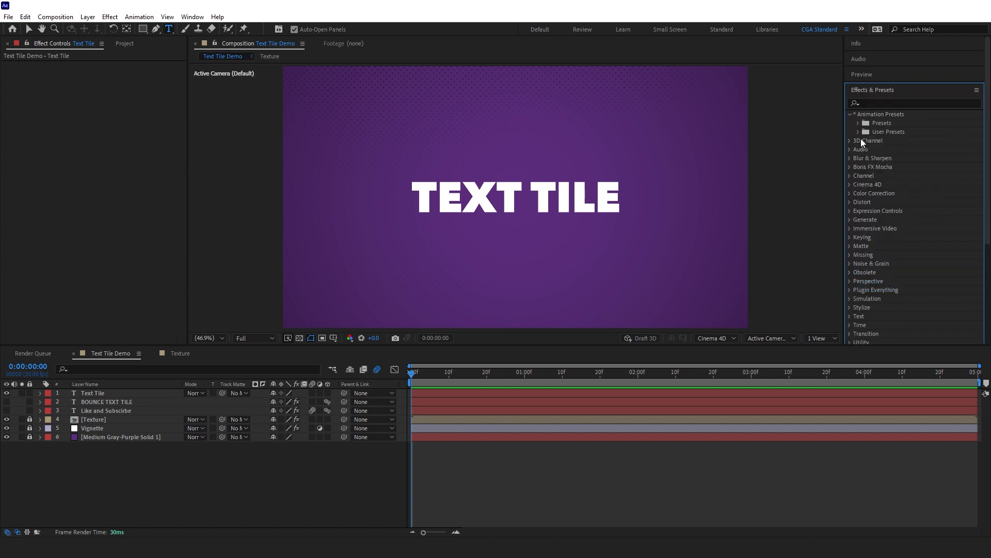
click(858, 132)
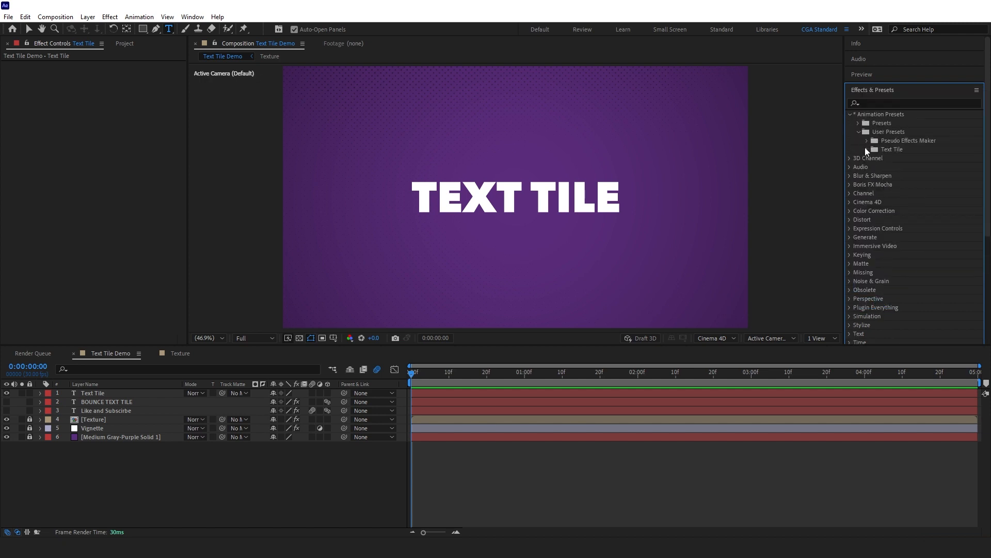
click(867, 149)
click(875, 185)
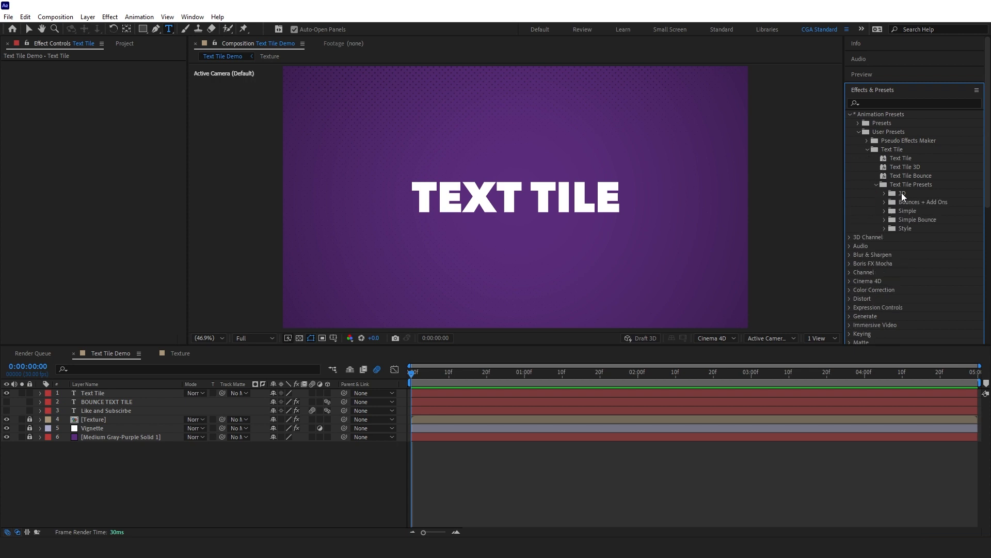
click(885, 194)
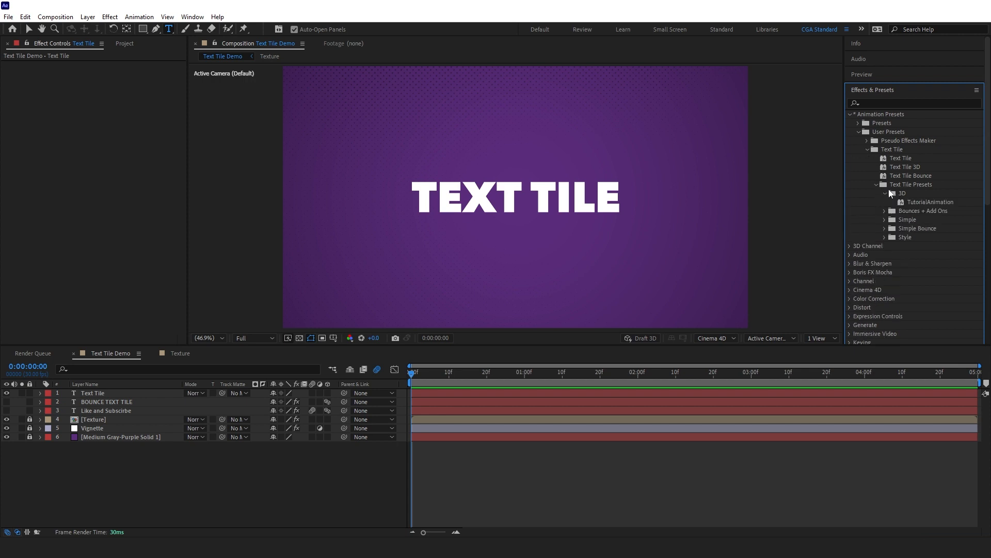
click(929, 203)
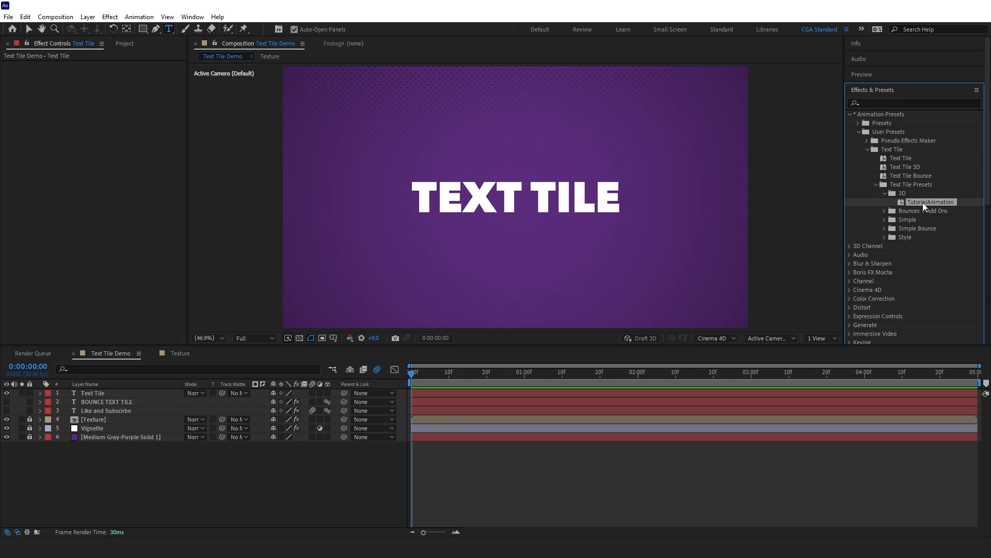
drag(922, 202, 420, 393)
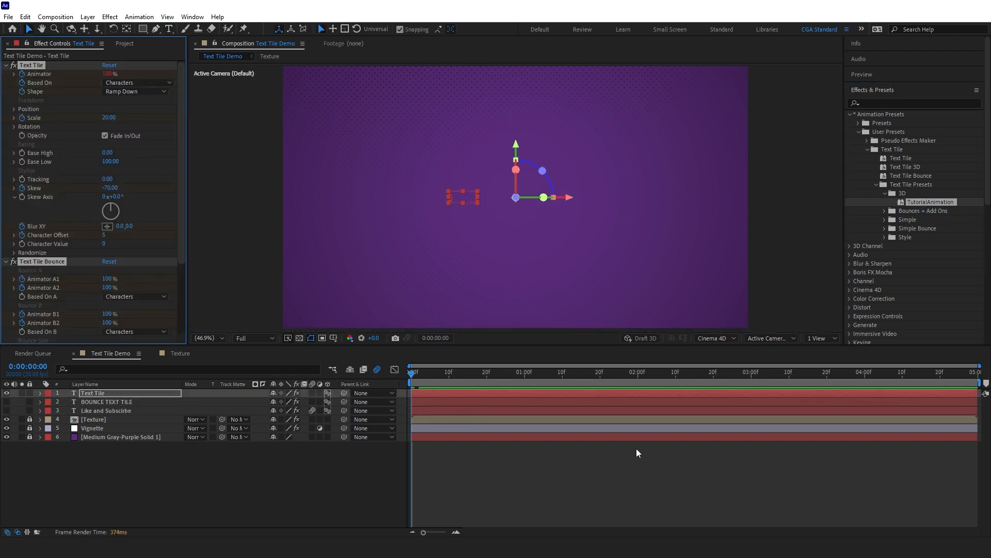
Step: Preview the applied preset's entry and exit animation on the Text Tile layer
click(487, 453)
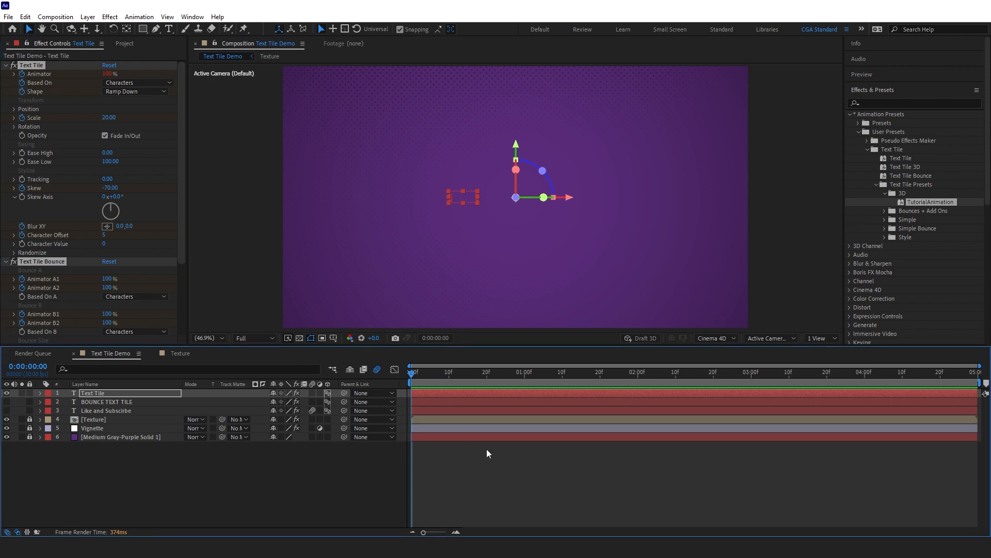
key(space)
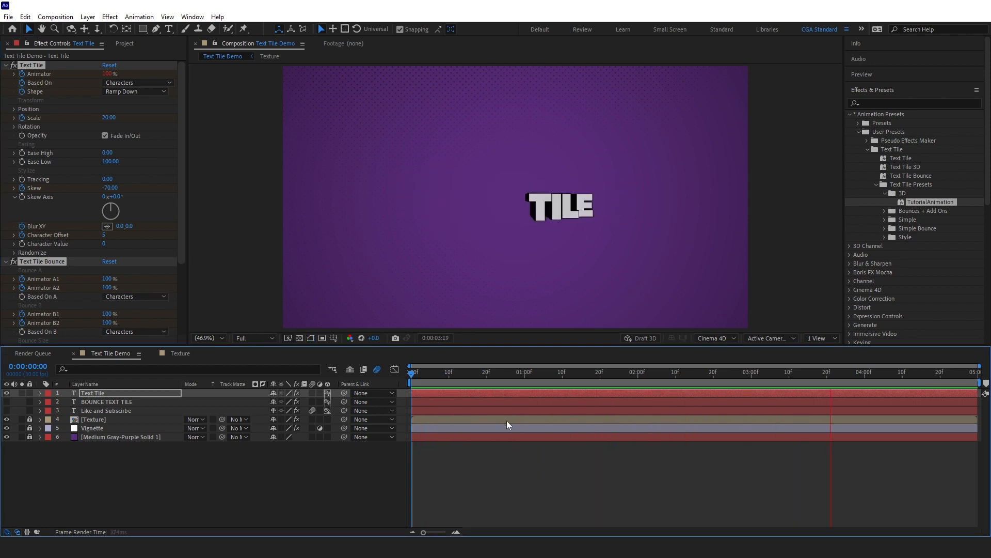
key(space)
key(space)
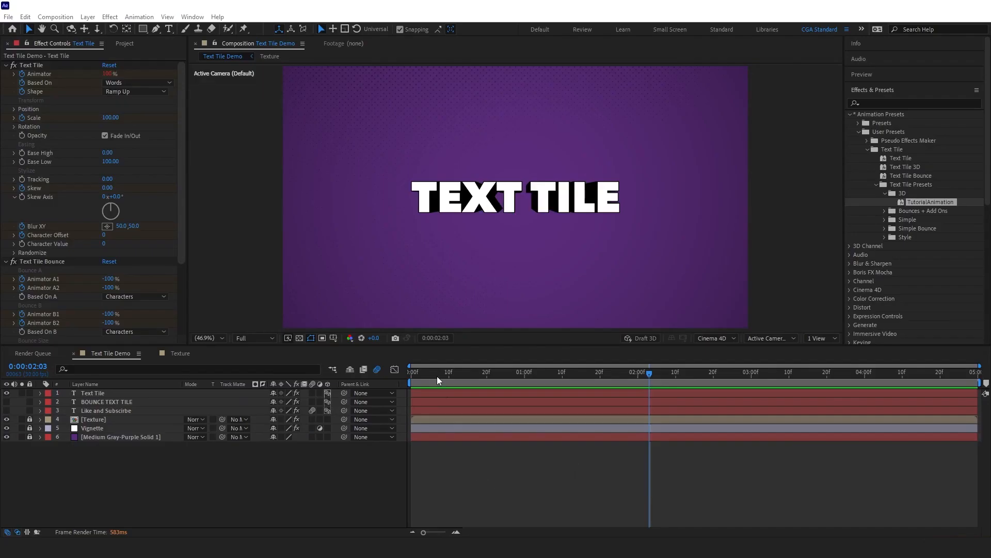
click(437, 381)
key(space)
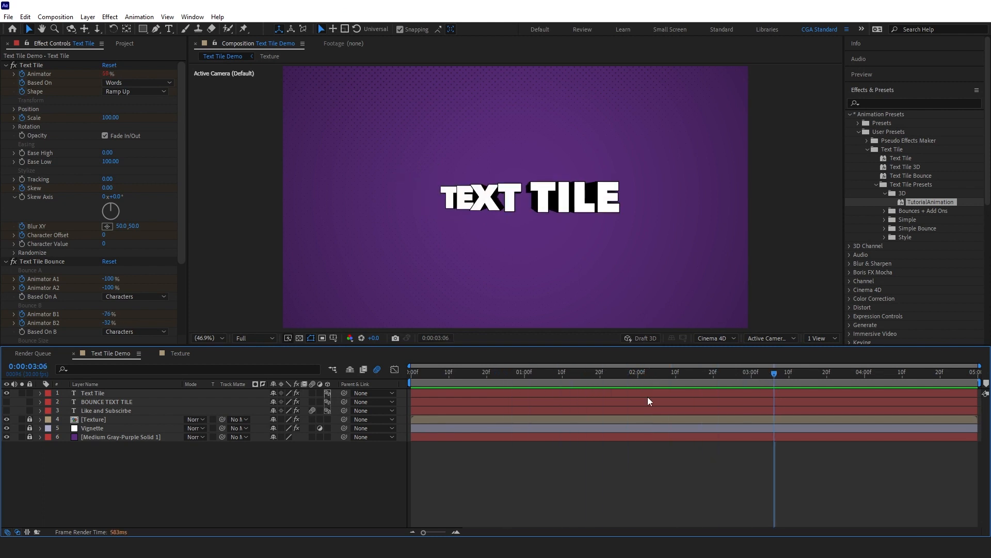
Step: Add a Tracking animator to the Text Tile layer's text properties and rename it Track Increase
click(40, 396)
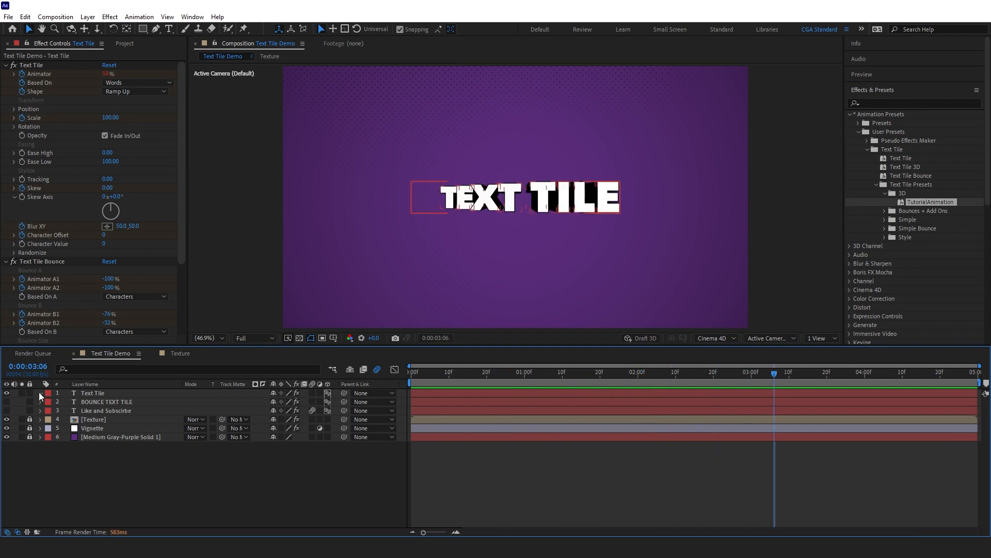
click(40, 393)
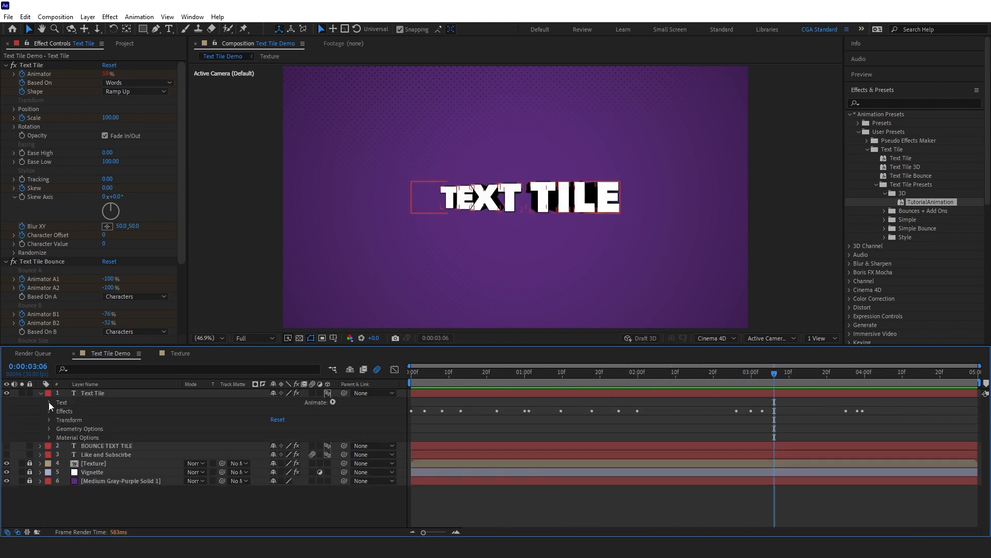
click(49, 402)
scroll(86, 453, down, 1)
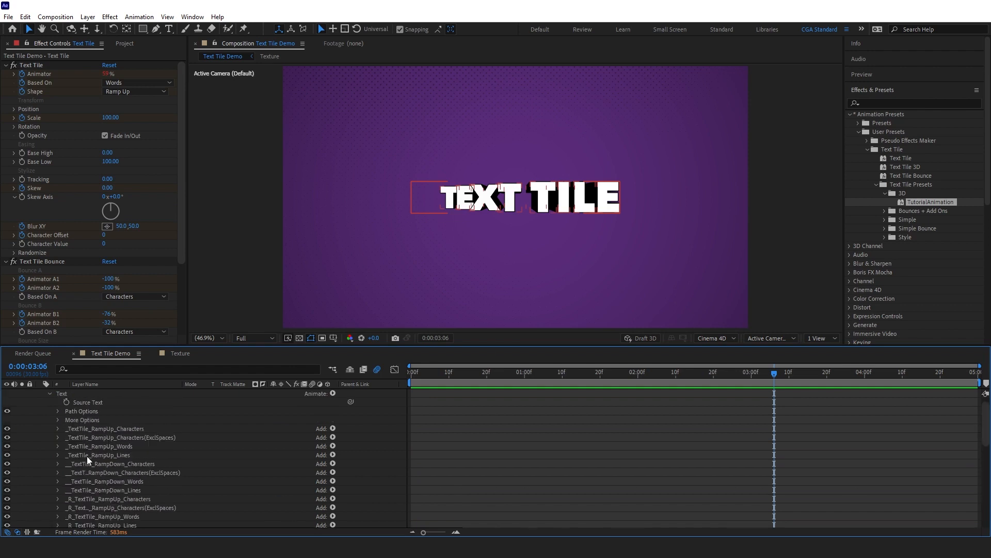
scroll(87, 457, up, 1)
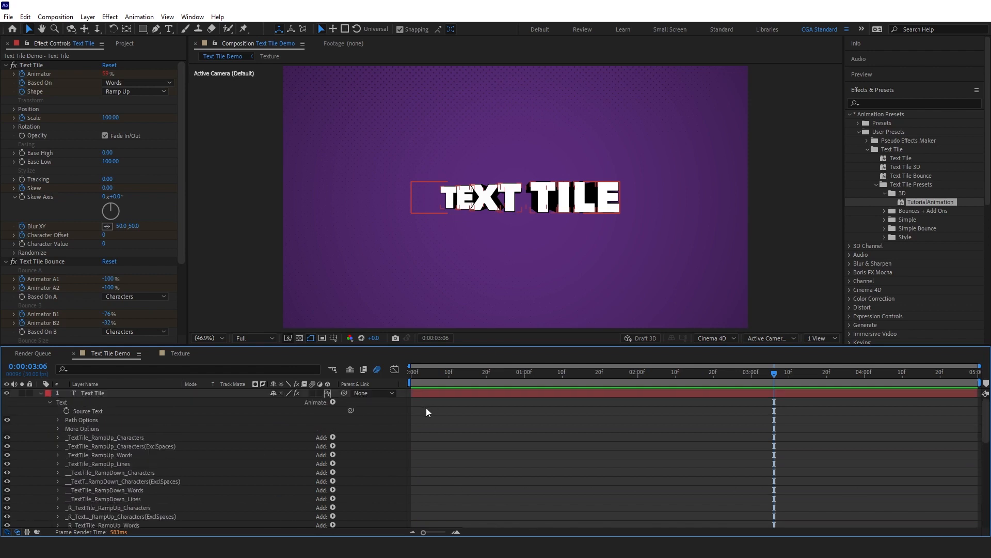
click(333, 401)
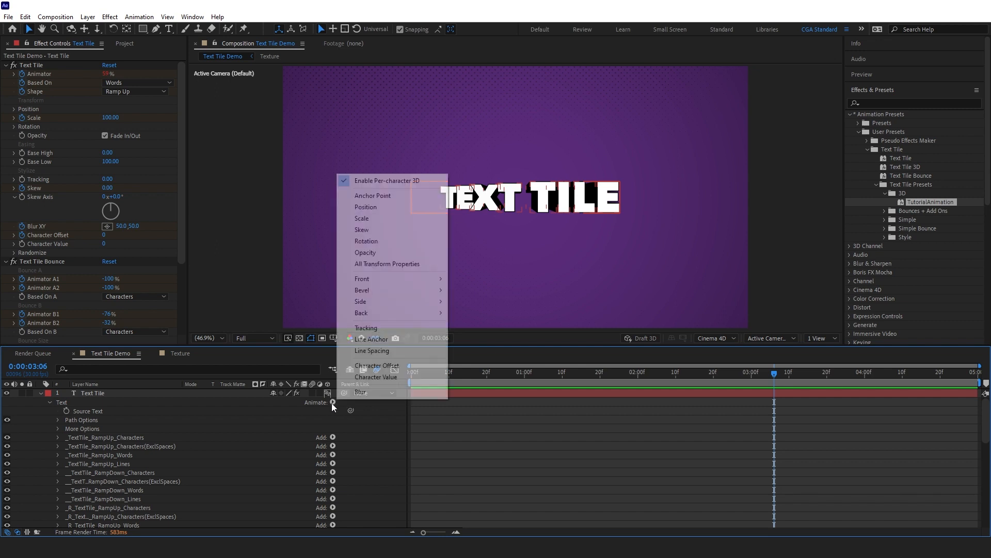
click(373, 329)
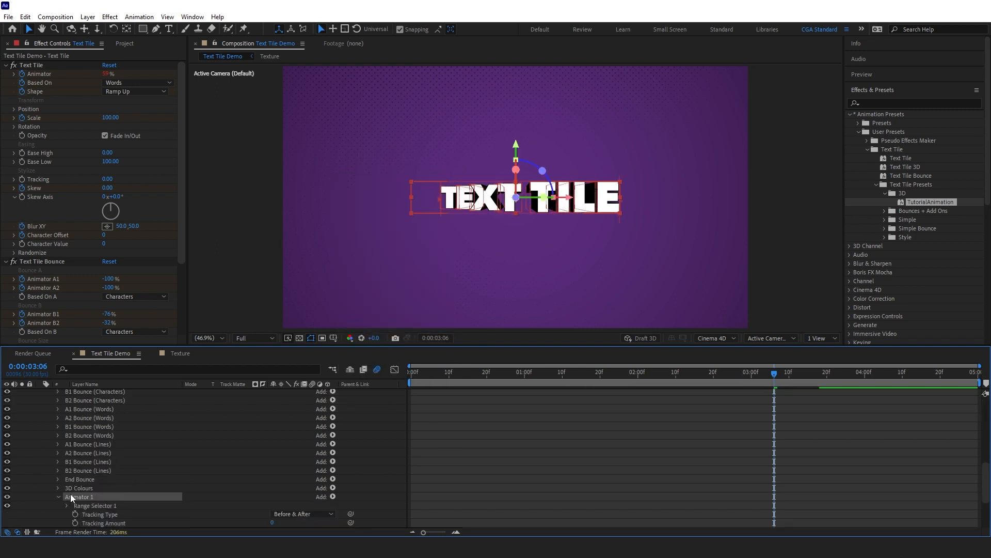
key(Return)
text(Track)
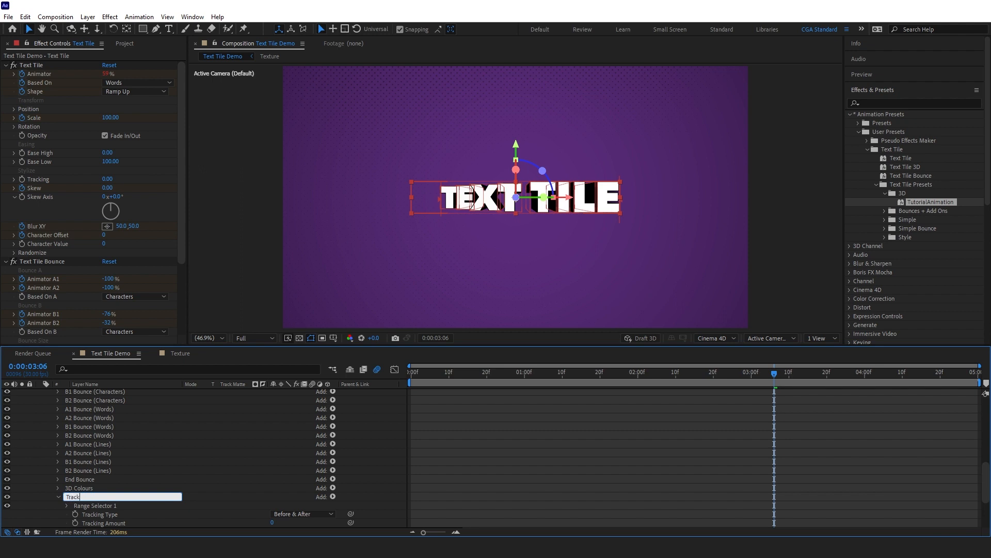
text( Increase)
key(Return)
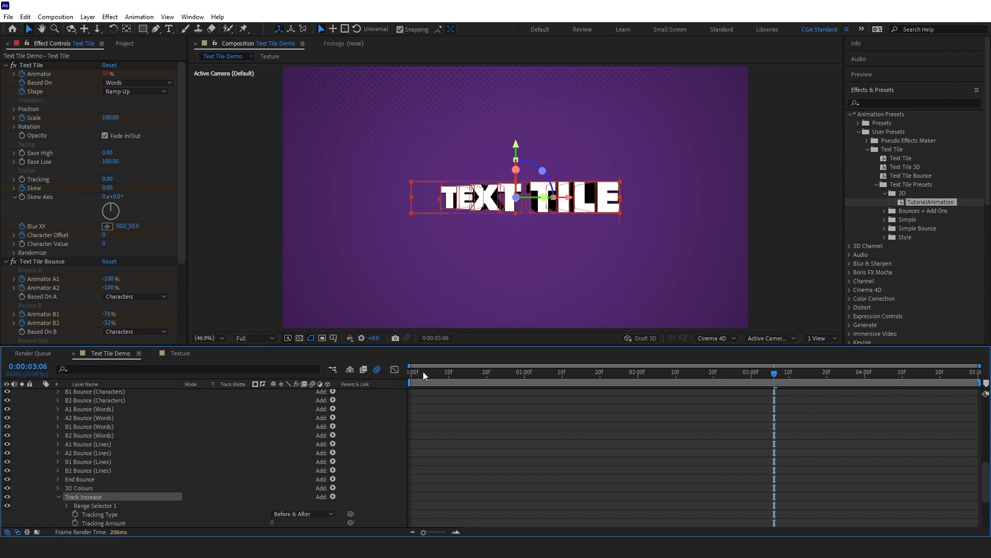
Step: Keyframe Track Increase's Tracking Amount from 0 at the composition start to 20 at 0:00:03:26
click(412, 371)
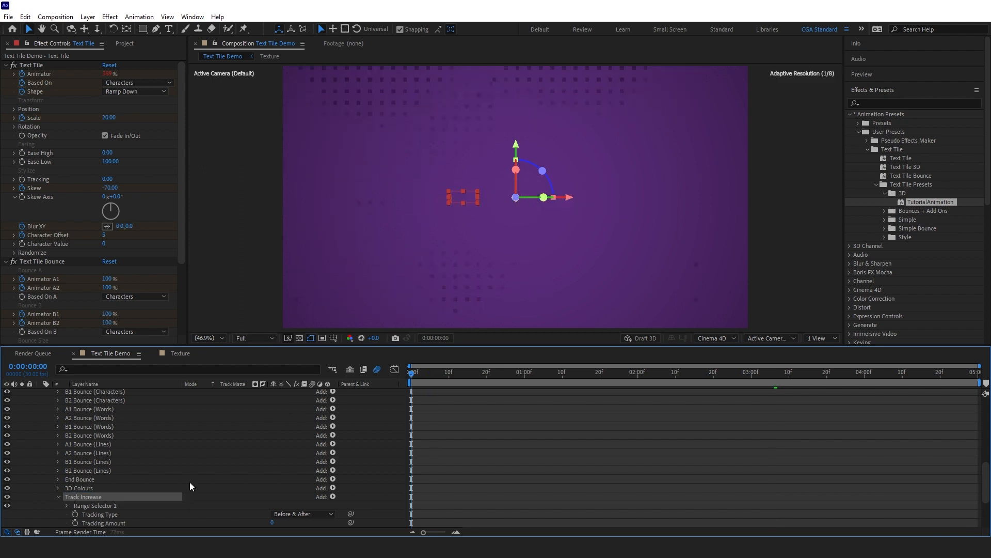
click(74, 523)
drag(795, 371, 841, 380)
drag(272, 522, 274, 524)
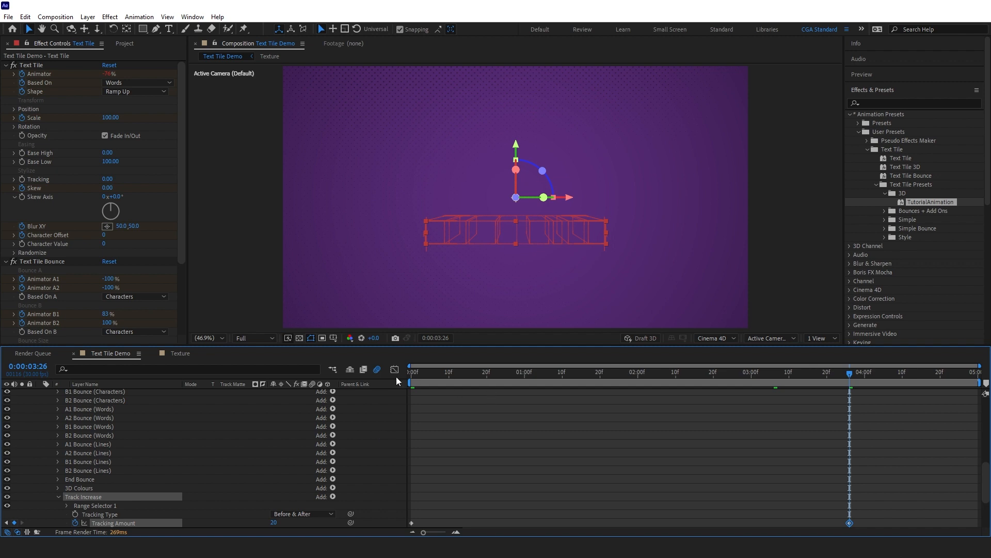
Step: Preview the text with the increasing tracking and scrub through the middle of the animation
key(space)
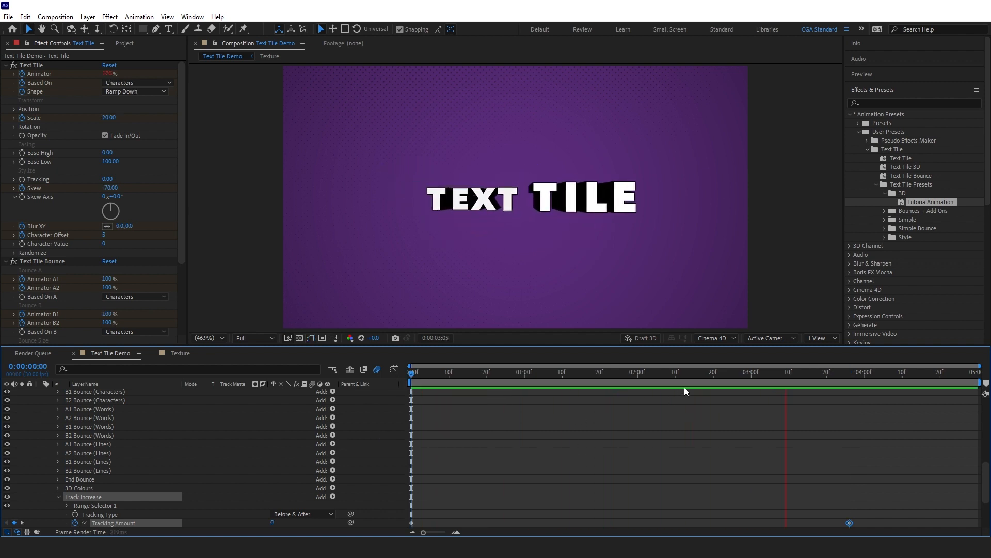
mouse_move(683, 386)
mouse_down()
mouse_move(634, 380)
mouse_move(692, 380)
mouse_move(624, 376)
mouse_move(701, 378)
mouse_up()
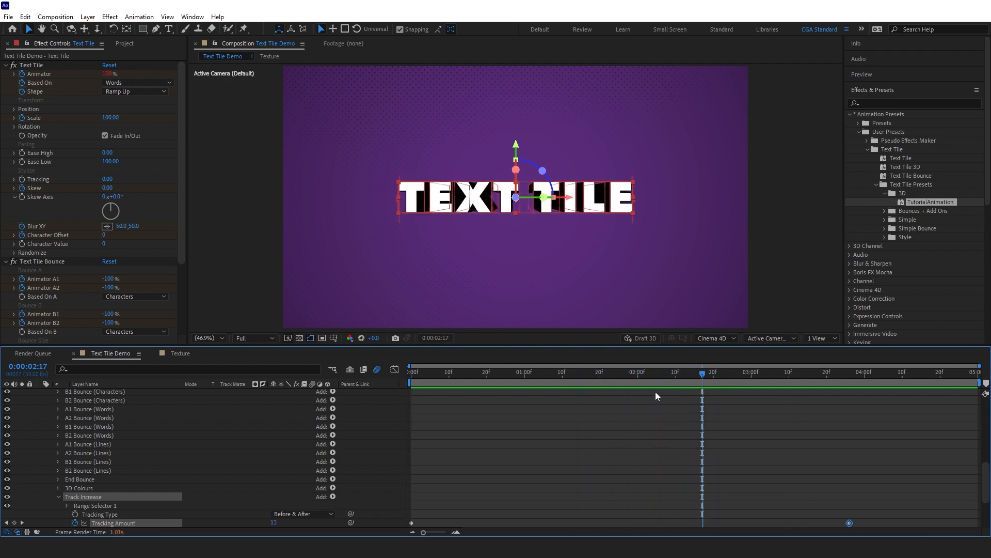
drag(635, 377, 725, 375)
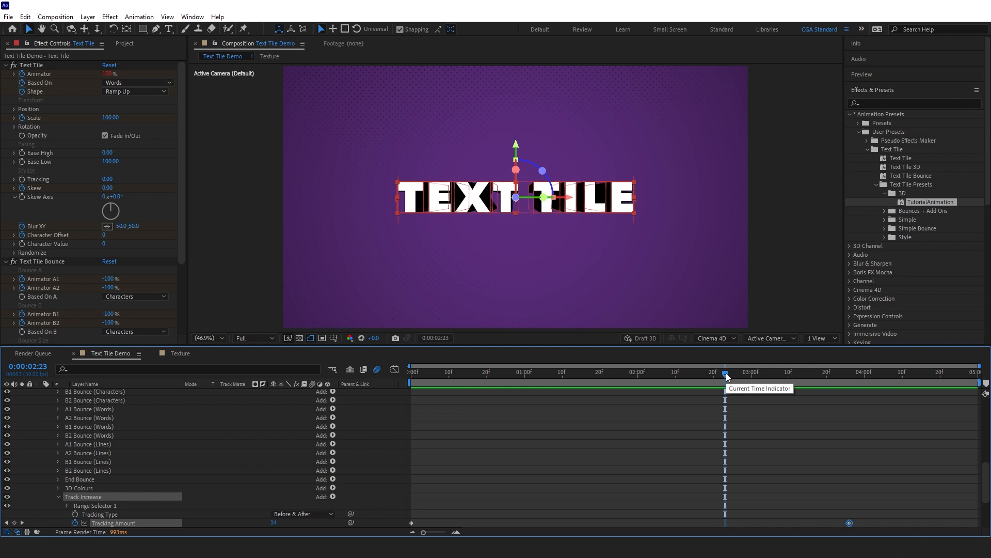
drag(725, 373, 687, 376)
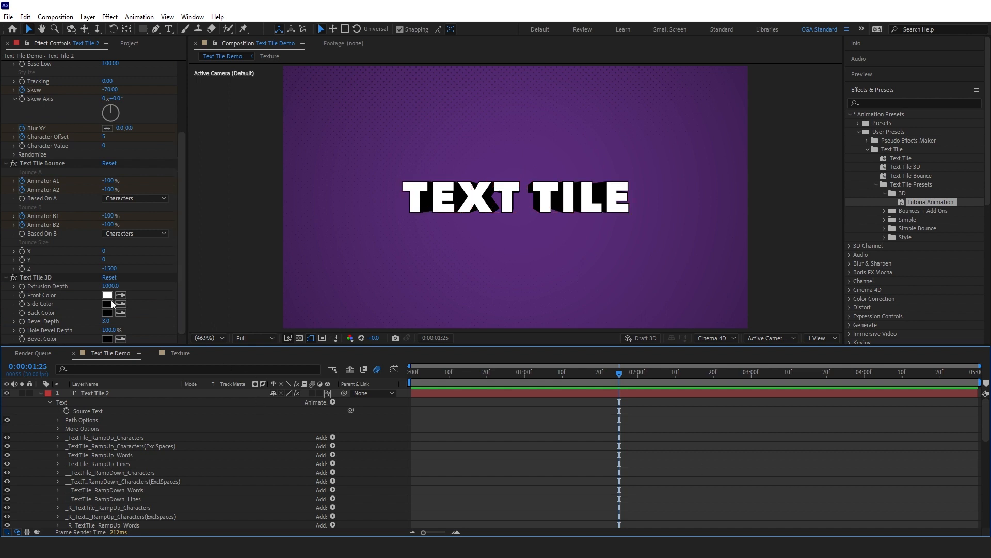
Step: Delete the Text Tile, Text Tile Bounce and Text Tile 3D effects from the Text Tile 2 layer
click(51, 278)
scroll(79, 258, up, 5)
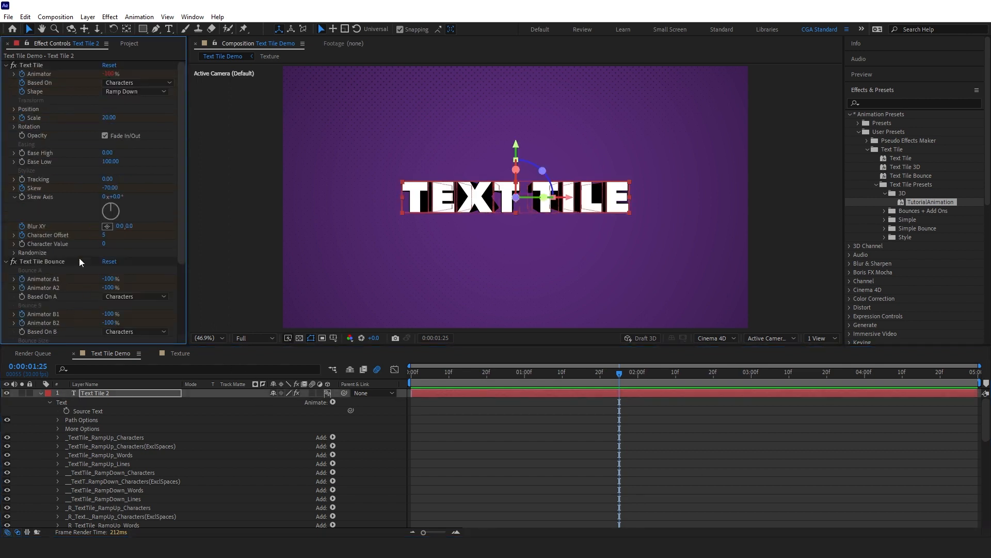
shift+click(27, 66)
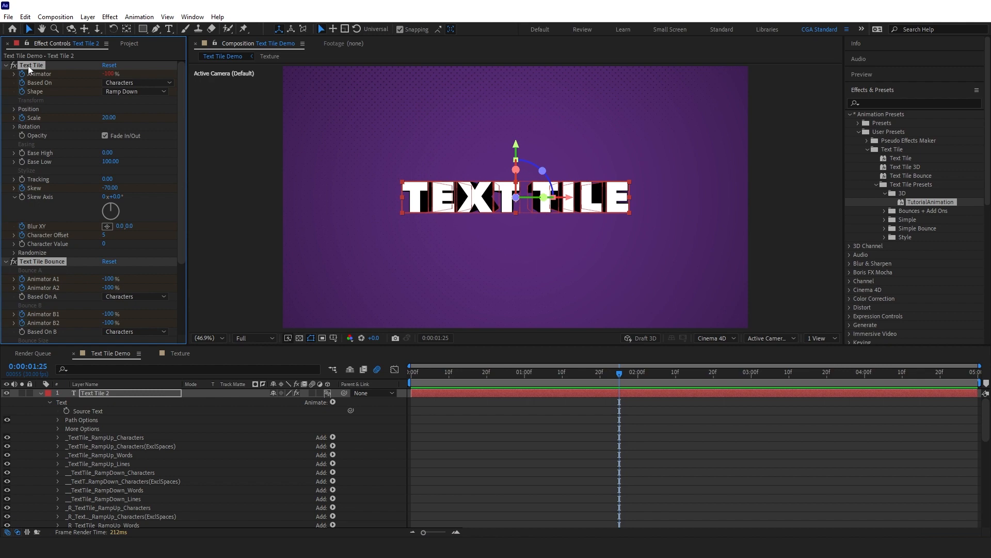
key(Delete)
Step: Delete all text animators of the Text Tile 2 layer, from _TextTile_RampUp_Characters through Track Increase
click(103, 438)
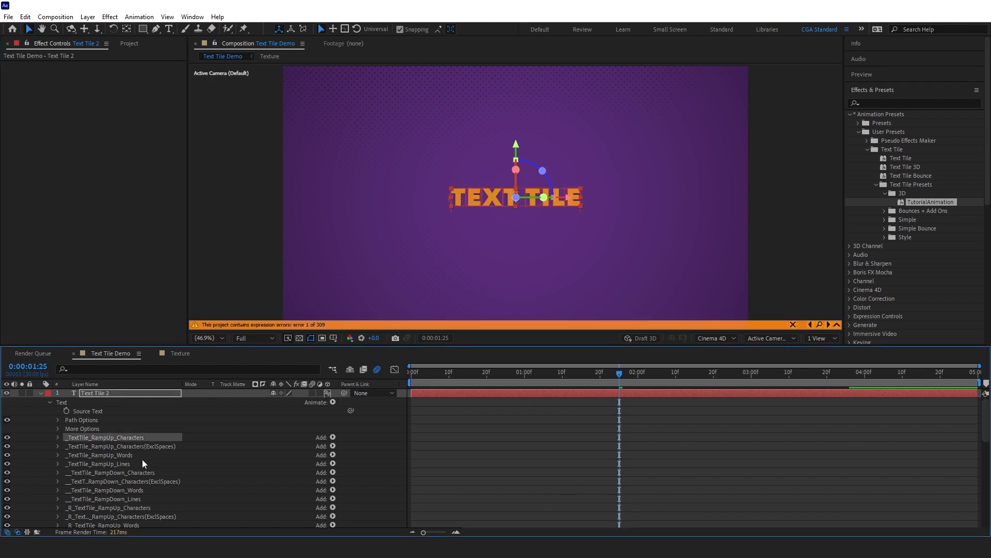
scroll(144, 463, down, 10)
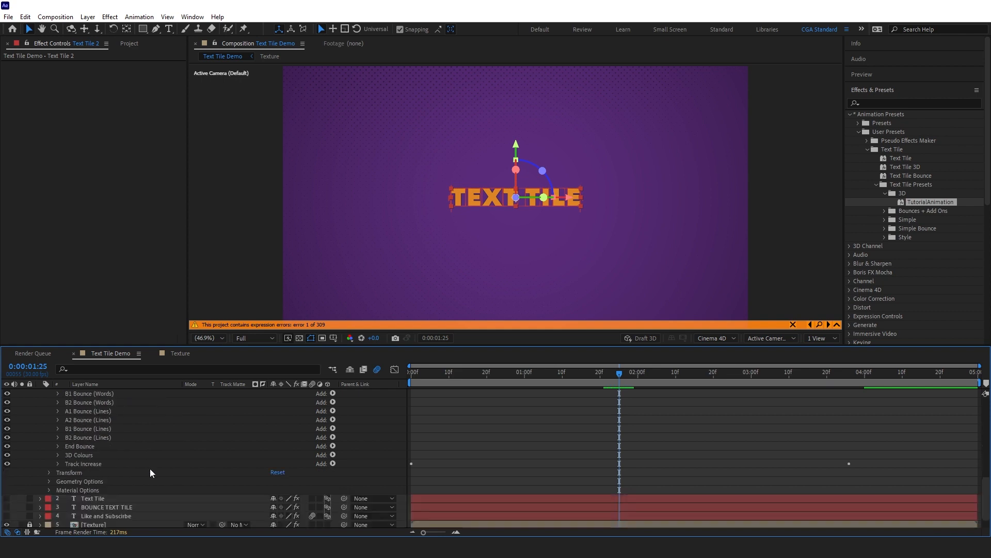
shift+click(111, 463)
key(Delete)
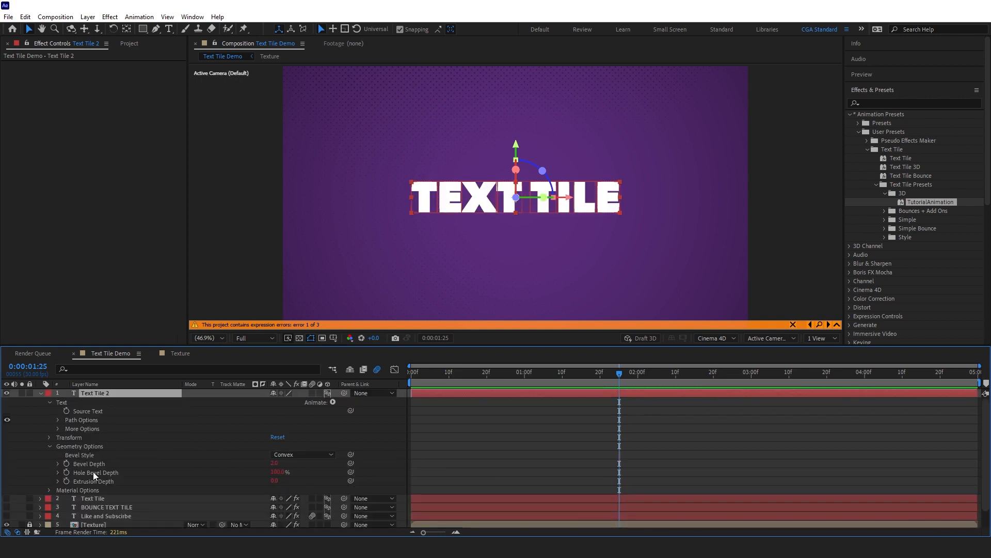
Step: Remove the expressions from Extrusion Depth, Hole Bevel Depth and Bevel Depth in the Text Tile 2 layer's Geometry Options
alt+click(66, 481)
alt+click(66, 472)
alt+click(66, 463)
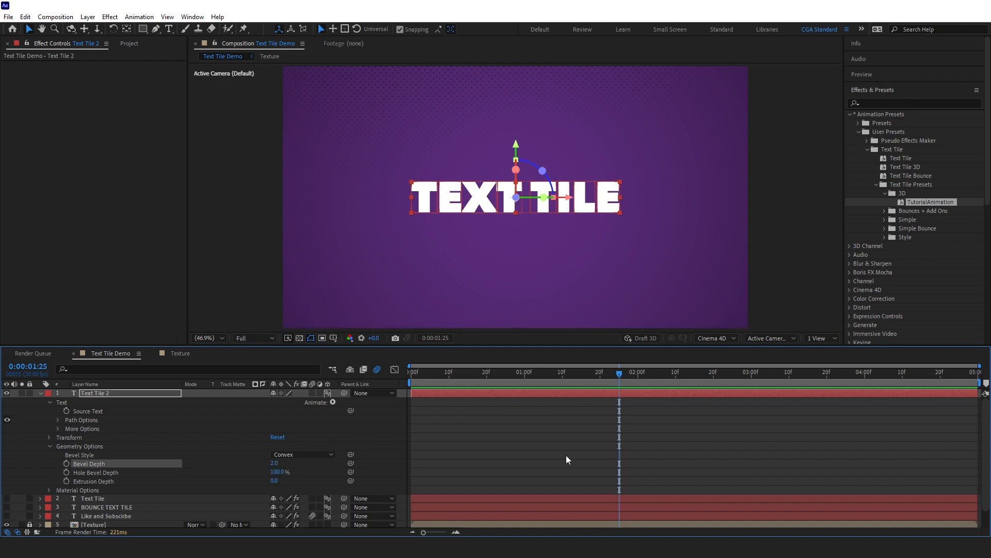
click(670, 394)
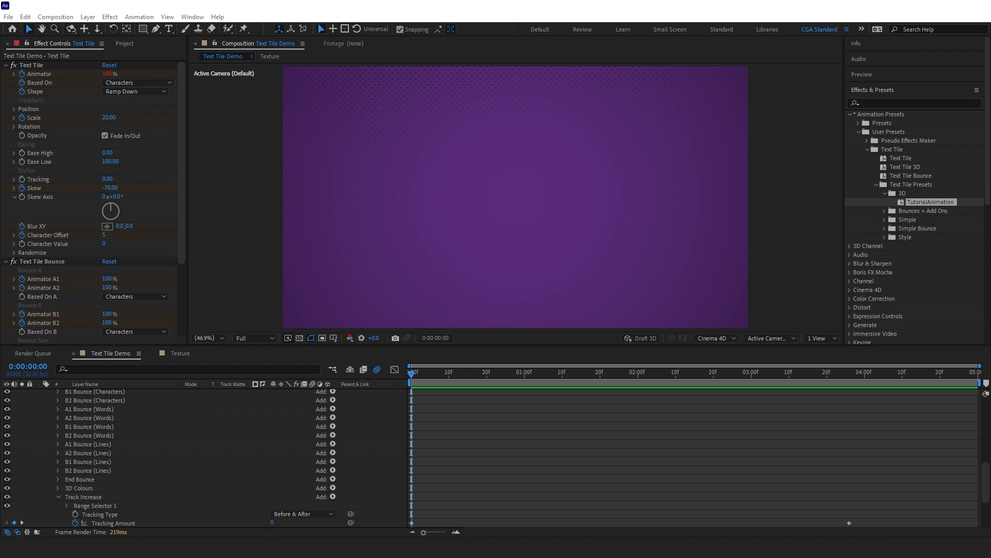
Step: Preview the Text Tile layer's animation with the Track Increase animator from the composition start
click(615, 406)
key(space)
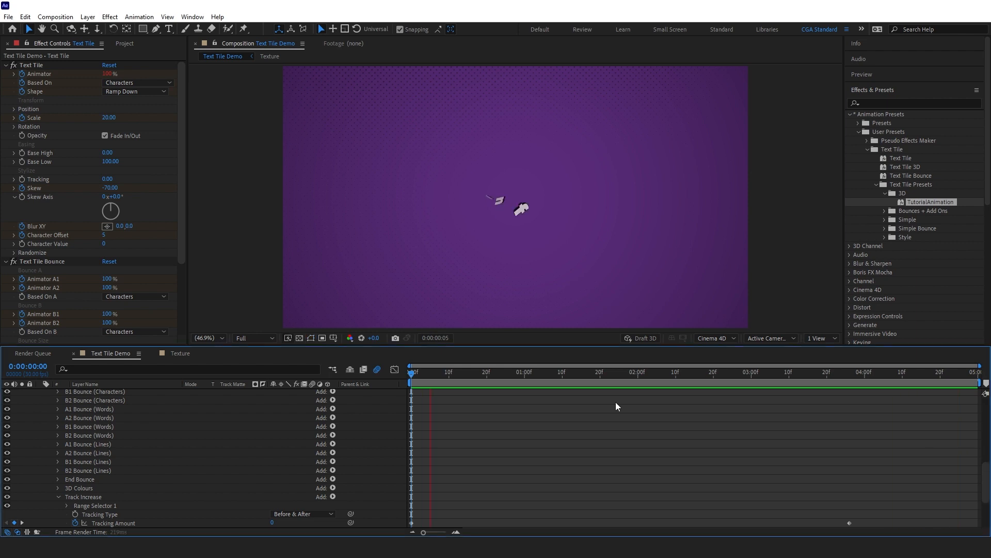